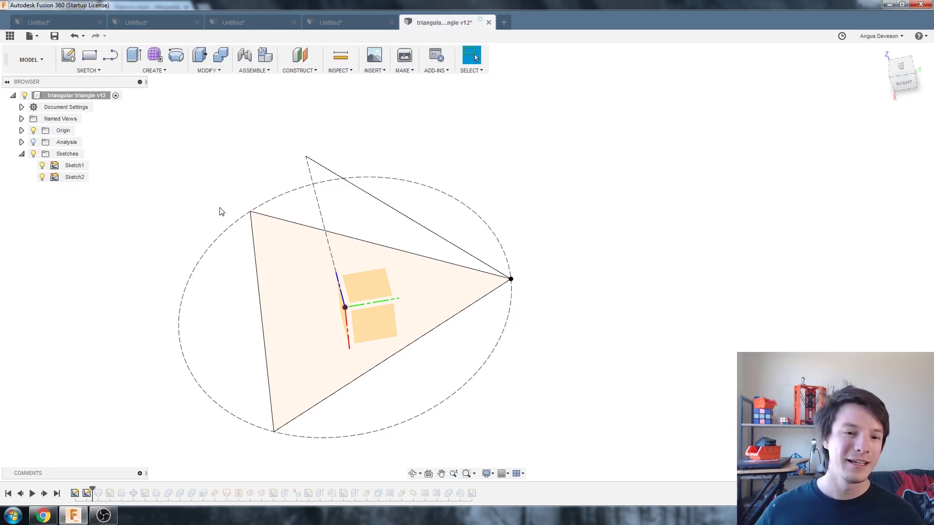
- Examine the base triangle in Sketch1 and the apex height and edge lines in Sketch2
{"action": "mouse_move", "coordinate": [210, 195]}
{"action": "middle_mouse_down", "text": "shift"}
{"action": "mouse_move", "coordinate": [373, 346]}
{"action": "mouse_move", "coordinate": [373, 375]}
{"action": "mouse_move", "coordinate": [243, 271]}
{"action": "middle_mouse_up", "text": "shift"}
{"action": "left_click", "coordinate": [266, 274]}
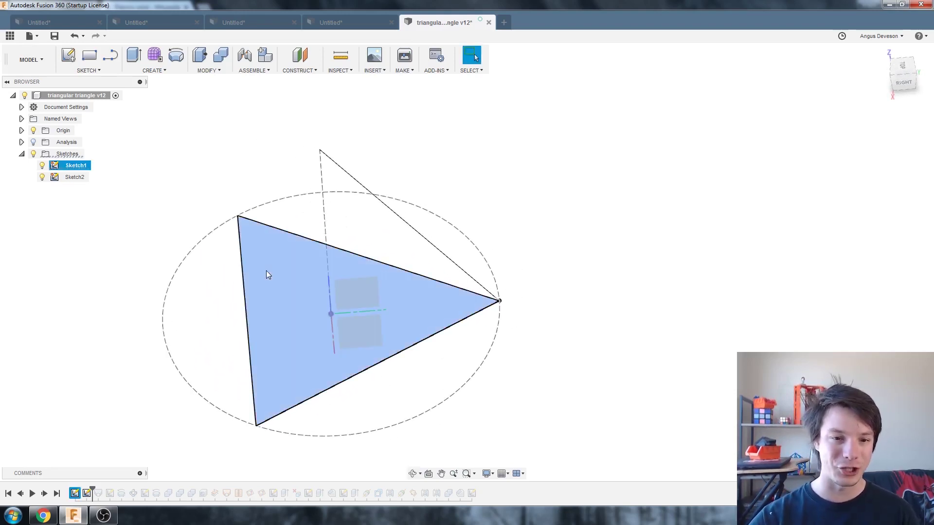
{"action": "left_click", "coordinate": [346, 173]}
{"action": "left_click", "coordinate": [87, 493]}
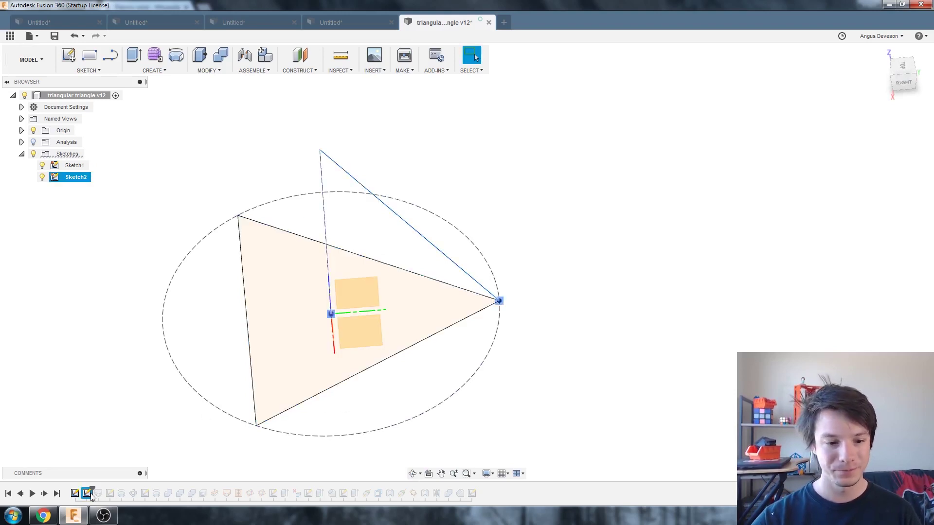
{"action": "mouse_move", "coordinate": [164, 304]}
{"action": "middle_mouse_down", "text": "shift"}
{"action": "mouse_move", "coordinate": [179, 214]}
{"action": "mouse_move", "coordinate": [265, 188]}
{"action": "middle_mouse_up", "text": "shift"}
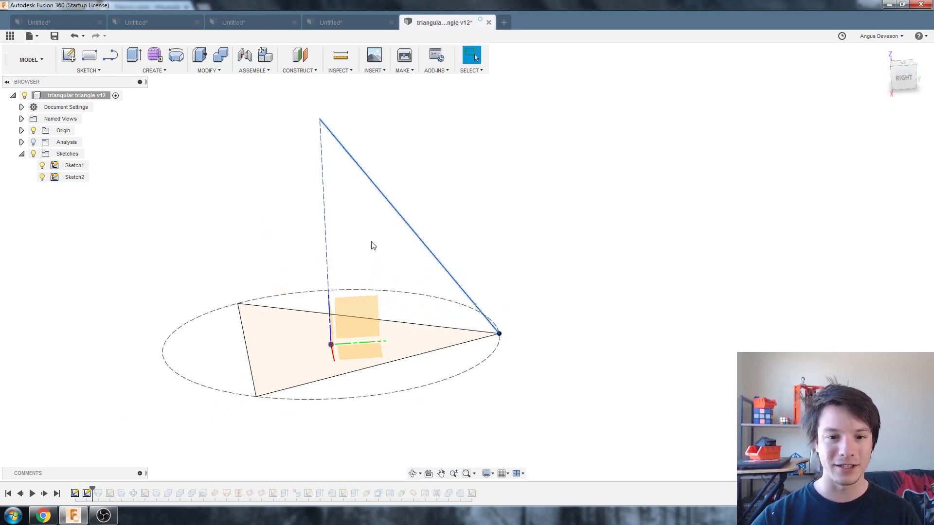
{"action": "left_click", "coordinate": [448, 350]}
{"action": "mouse_move", "coordinate": [208, 170]}
{"action": "middle_mouse_down", "text": "shift"}
{"action": "mouse_move", "coordinate": [208, 189]}
{"action": "mouse_move", "coordinate": [205, 178]}
{"action": "middle_mouse_up", "text": "shift"}
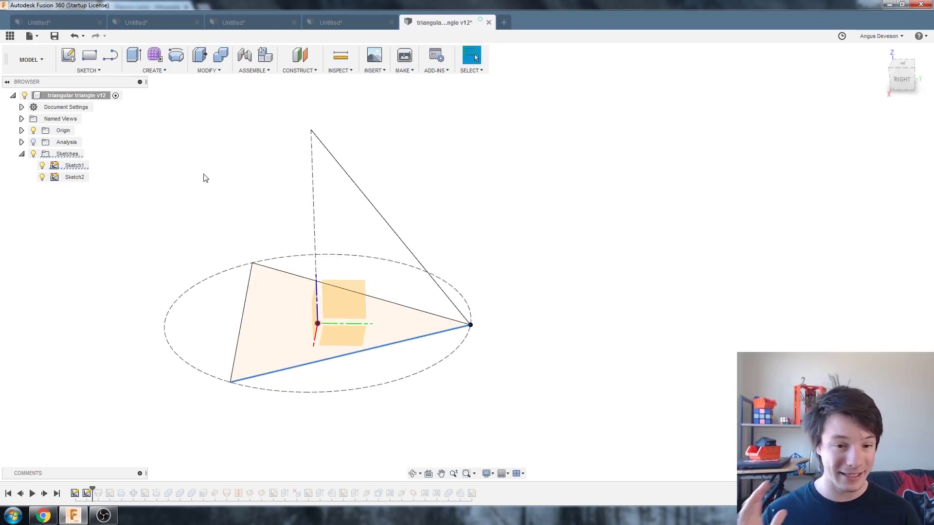
- Roll the timeline past the loft and review its triangle and apex point profiles without changing the feature
{"action": "left_click_drag", "start_coordinate": [93, 488], "coordinate": [97, 489]}
{"action": "left_click", "coordinate": [98, 492]}
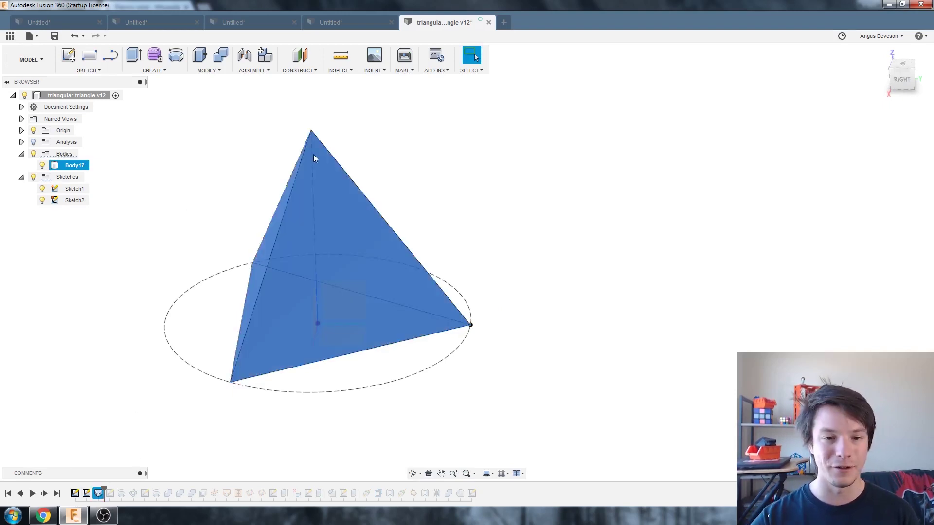
{"action": "right_click", "coordinate": [106, 492]}
{"action": "left_click", "coordinate": [119, 415]}
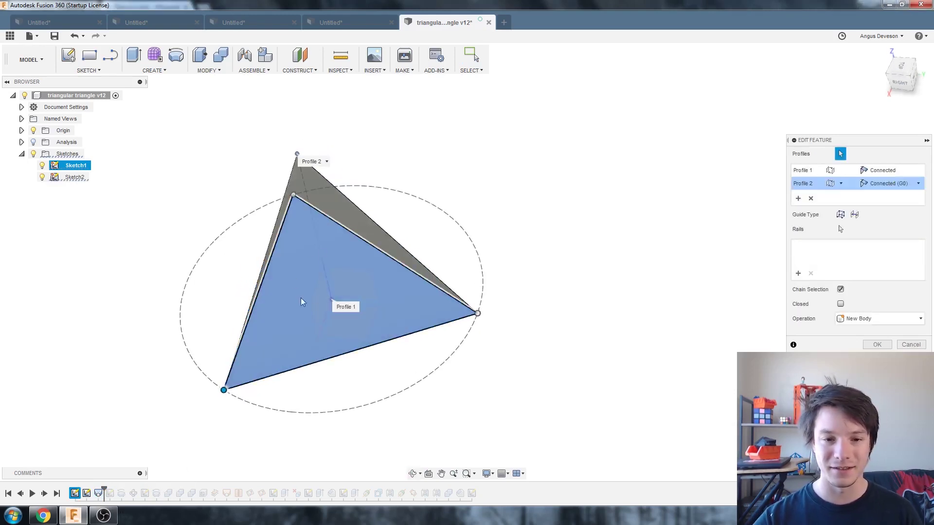
{"action": "middle_click_drag", "start_coordinate": [326, 285], "coordinate": [303, 138], "text": "shift"}
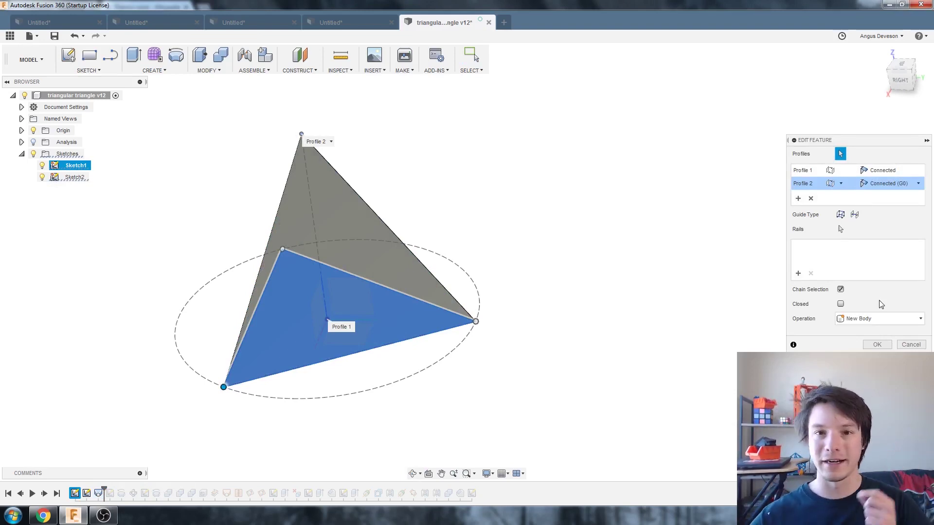
{"action": "left_click", "coordinate": [917, 344]}
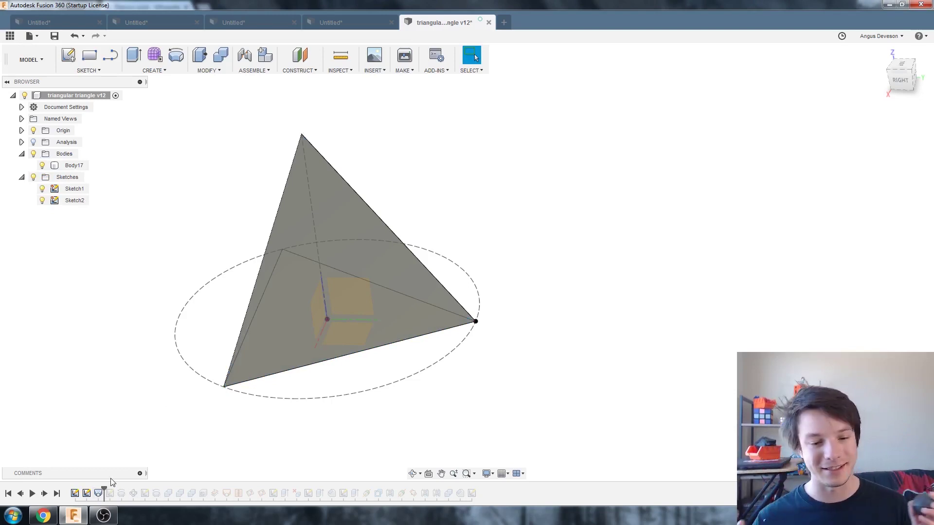
- Hide the lofted tetrahedron body, Body17
{"action": "left_click", "coordinate": [43, 166]}
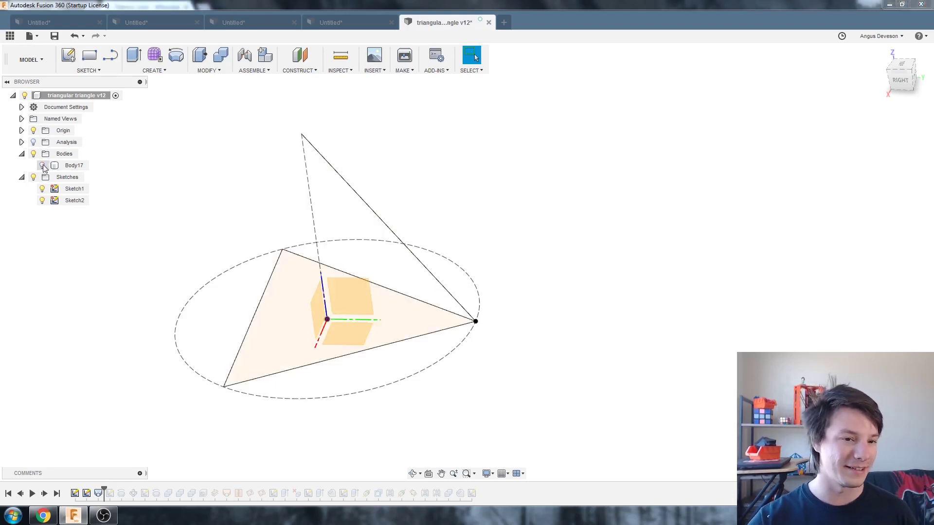
{"action": "left_click", "coordinate": [75, 189]}
{"action": "left_click", "coordinate": [231, 210]}
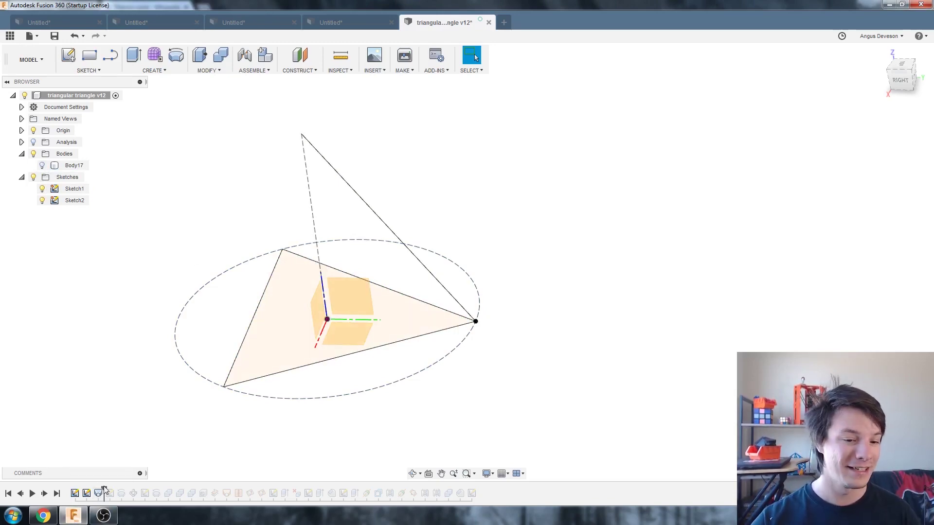
- Roll the timeline past the circle sketch, Sketch6, and open that sketch for editing
{"action": "left_click_drag", "start_coordinate": [104, 489], "coordinate": [116, 491]}
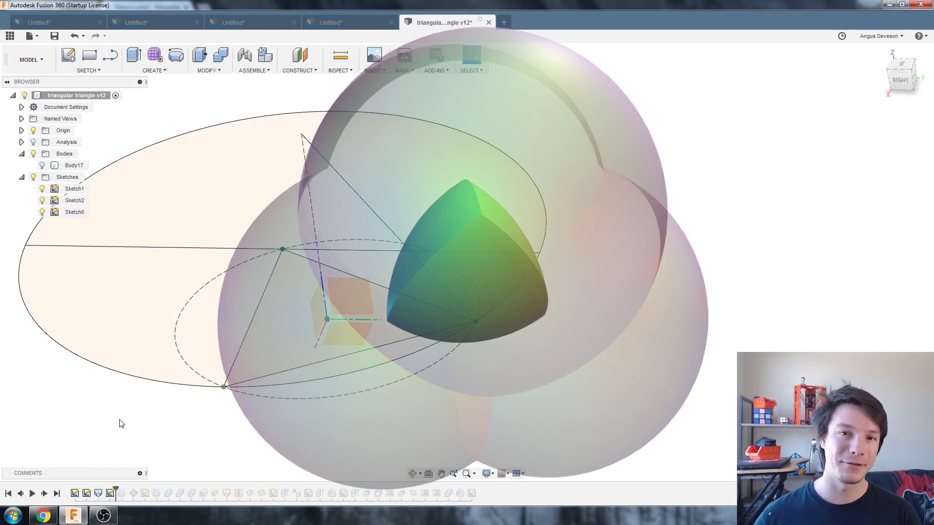
{"action": "mouse_move", "coordinate": [206, 423]}
{"action": "middle_mouse_down"}
{"action": "mouse_move", "coordinate": [284, 205]}
{"action": "mouse_move", "coordinate": [305, 189]}
{"action": "middle_mouse_up"}
{"action": "right_click", "coordinate": [109, 492]}
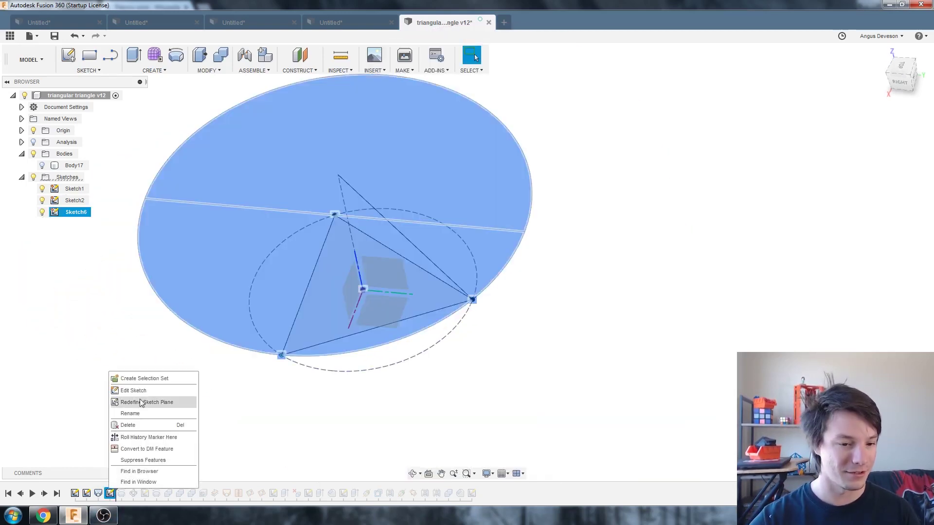
{"action": "left_click", "coordinate": [141, 390]}
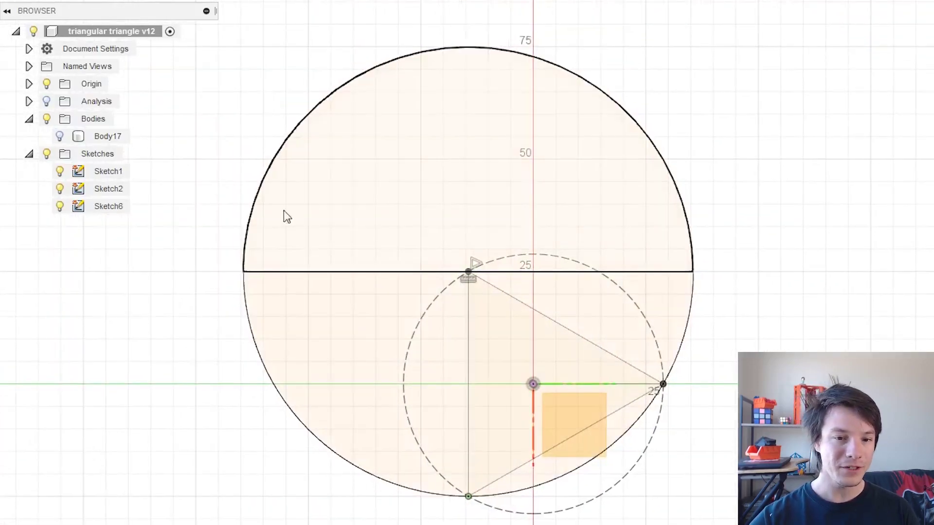
- Examine the circle centred on one triangle corner and its dividing diameter line, and leave the sketch
{"action": "scroll", "coordinate": [469, 463], "scroll_direction": "up", "scroll_amount": 3}
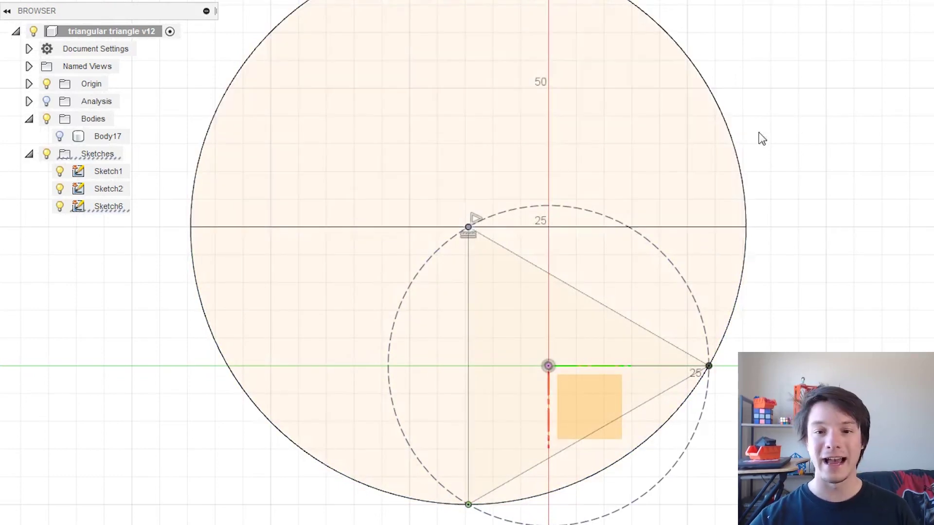
{"action": "scroll", "coordinate": [727, 466], "scroll_direction": "up", "scroll_amount": 2}
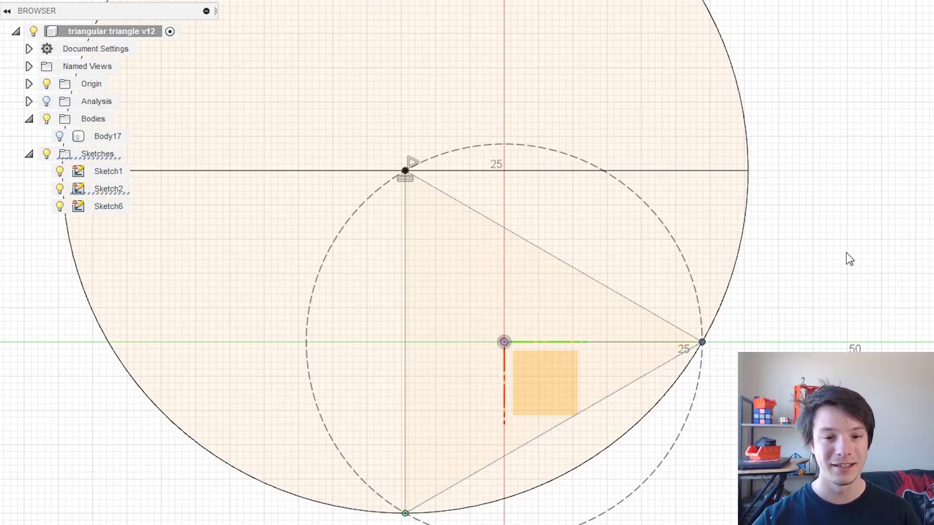
{"action": "scroll", "coordinate": [246, 166], "scroll_direction": "down", "scroll_amount": 2}
{"action": "scroll", "coordinate": [354, 167], "scroll_direction": "up", "scroll_amount": 2}
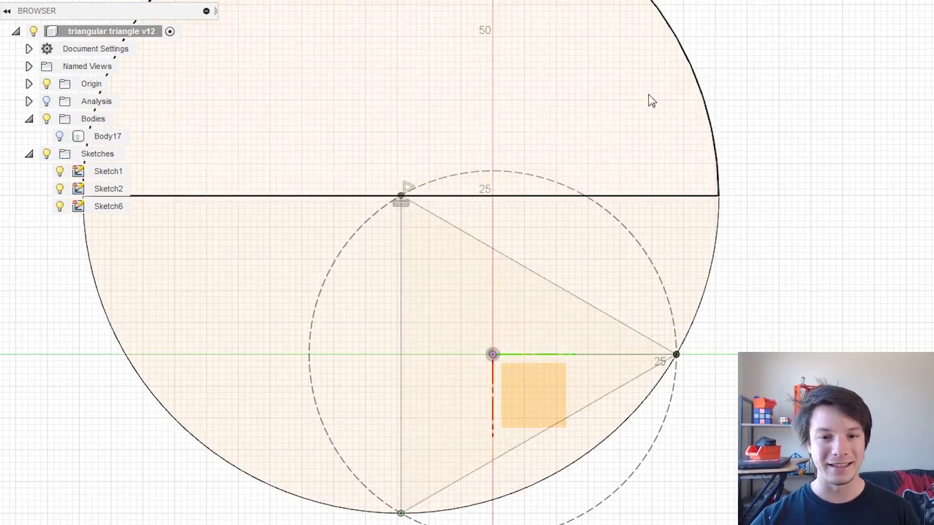
{"action": "scroll", "coordinate": [301, 219], "scroll_direction": "down", "scroll_amount": 2}
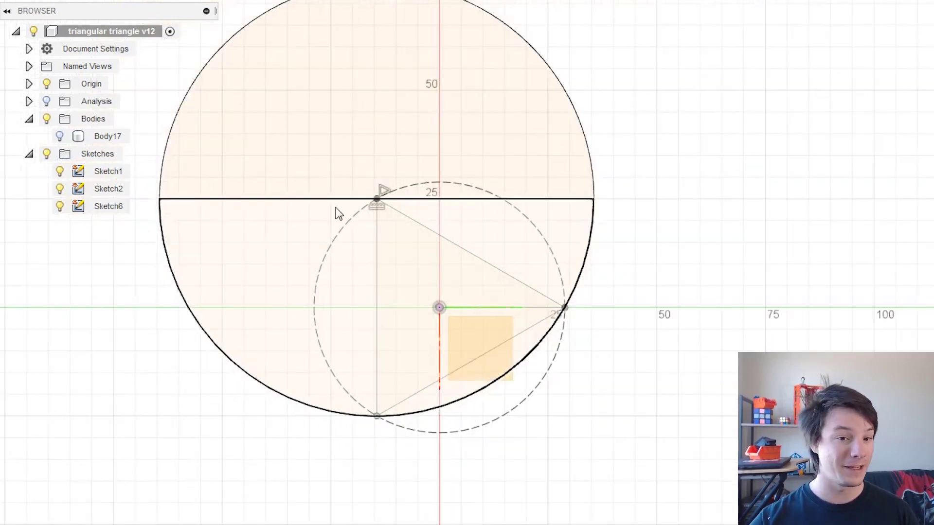
{"action": "middle_click_drag", "start_coordinate": [383, 233], "coordinate": [460, 248]}
{"action": "left_click", "coordinate": [376, 233]}
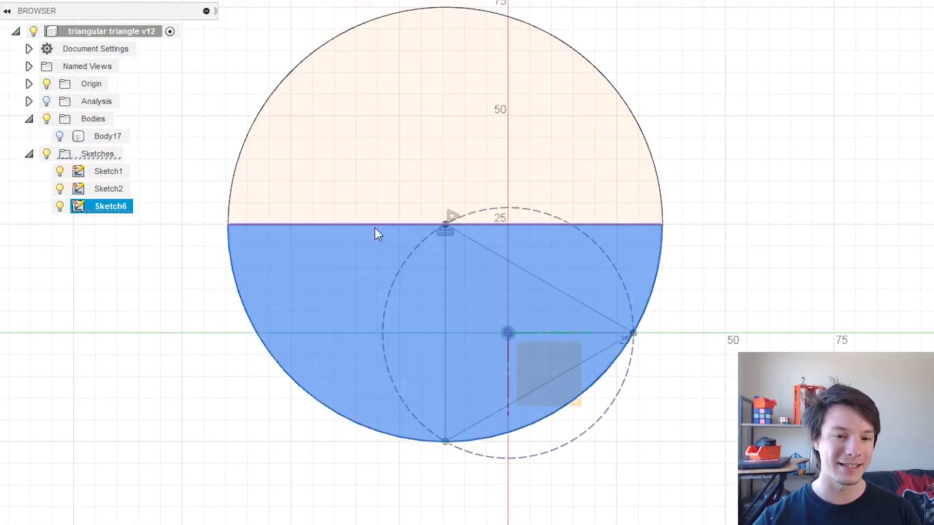
{"action": "left_click", "coordinate": [374, 226]}
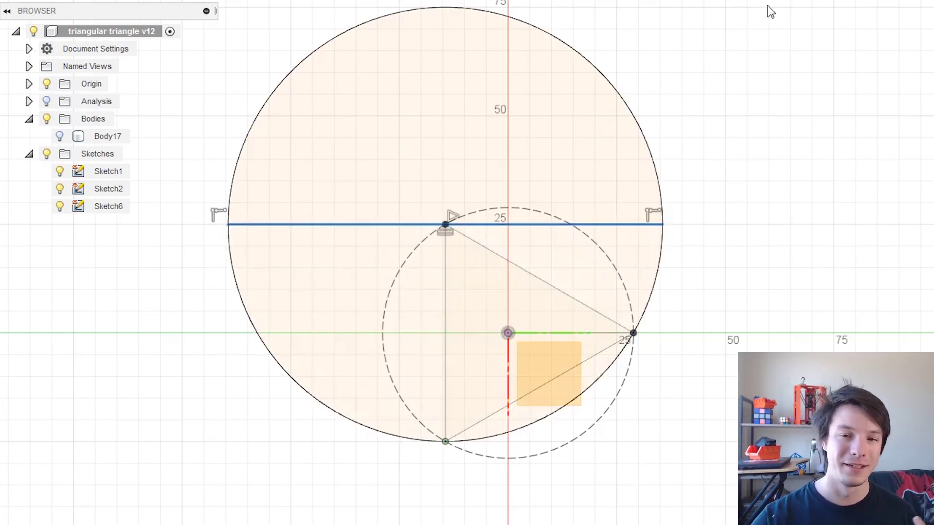
{"action": "left_click", "coordinate": [729, 1]}
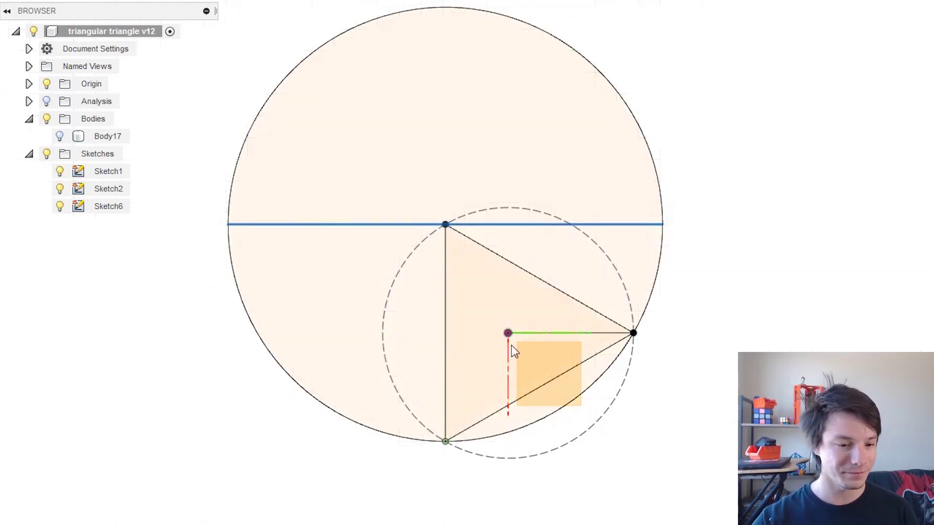
- Roll the timeline past the revolve and review its half-circle profile, axis and 360 degree New Body settings
{"action": "left_click_drag", "start_coordinate": [116, 493], "coordinate": [127, 499]}
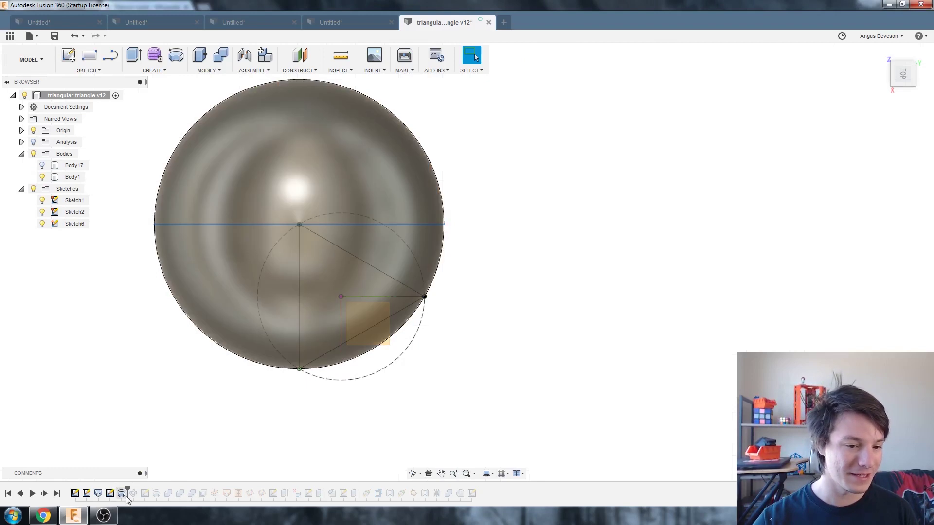
{"action": "right_click", "coordinate": [124, 492]}
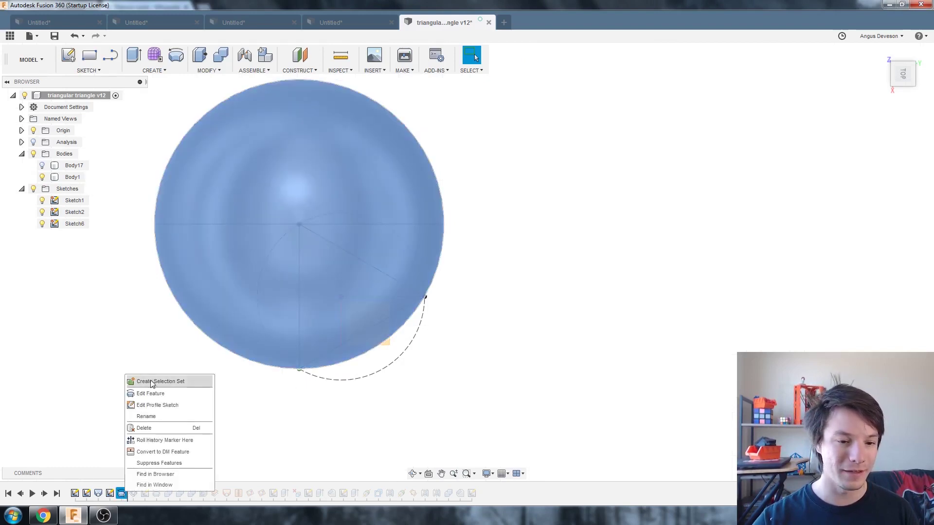
{"action": "left_click", "coordinate": [153, 398]}
{"action": "mouse_move", "coordinate": [207, 184]}
{"action": "middle_mouse_down", "text": "shift"}
{"action": "mouse_move", "coordinate": [194, 213]}
{"action": "mouse_move", "coordinate": [165, 198]}
{"action": "mouse_move", "coordinate": [247, 177]}
{"action": "mouse_move", "coordinate": [375, 187]}
{"action": "mouse_move", "coordinate": [200, 169]}
{"action": "mouse_move", "coordinate": [207, 176]}
{"action": "middle_mouse_up", "text": "shift"}
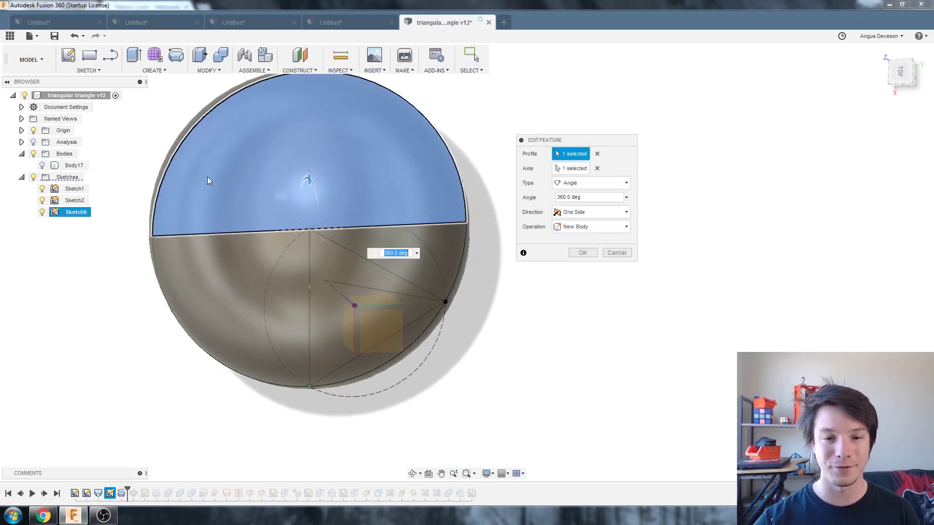
{"action": "left_click", "coordinate": [582, 253]}
{"action": "middle_click_drag", "start_coordinate": [584, 261], "coordinate": [346, 210], "text": "shift"}
{"action": "scroll", "coordinate": [346, 211], "scroll_direction": "up", "scroll_amount": 2}
{"action": "key", "text": "Escape"}
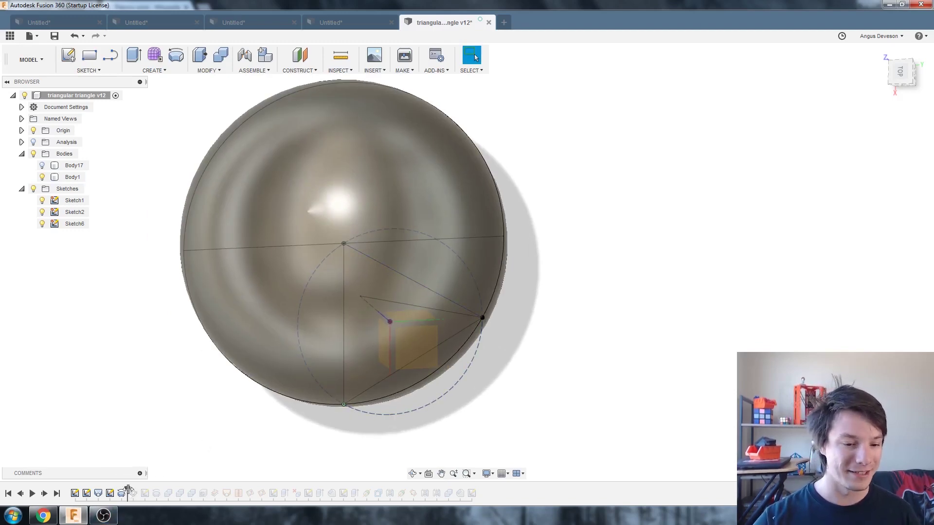
- Roll the timeline past the circular pattern and reassign its axis to Z, keeping a Full pattern of 3 sphere bodies
{"action": "left_click_drag", "start_coordinate": [129, 491], "coordinate": [139, 491]}
{"action": "middle_click_drag", "start_coordinate": [231, 314], "coordinate": [314, 283], "text": "shift"}
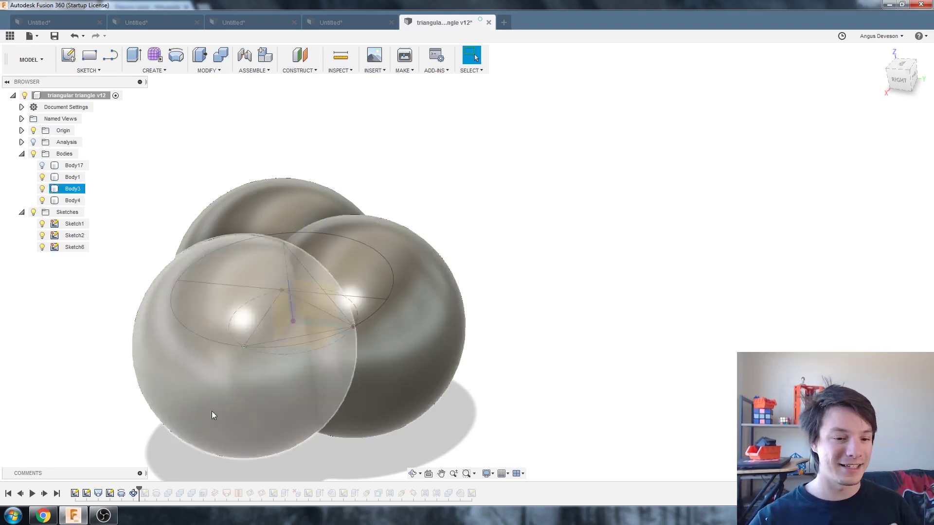
{"action": "right_click", "coordinate": [133, 493]}
{"action": "left_click", "coordinate": [156, 408]}
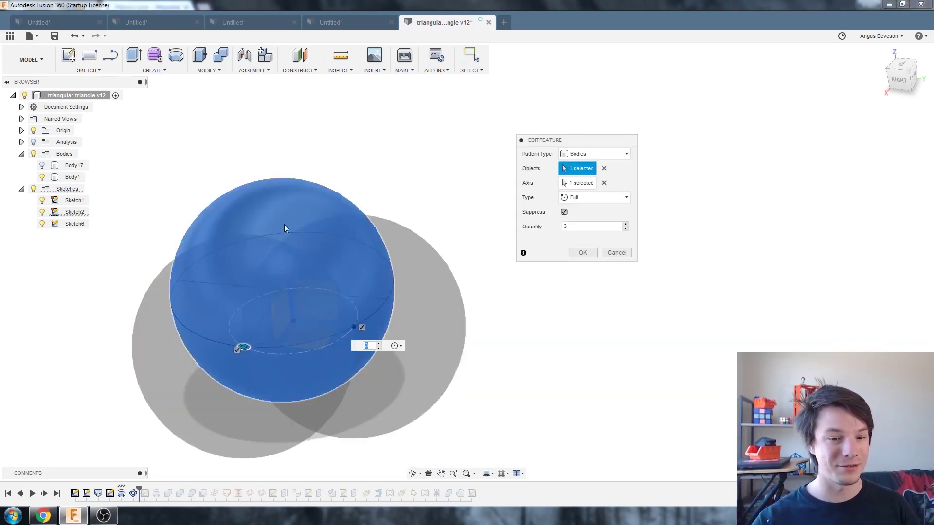
{"action": "left_click", "coordinate": [604, 183]}
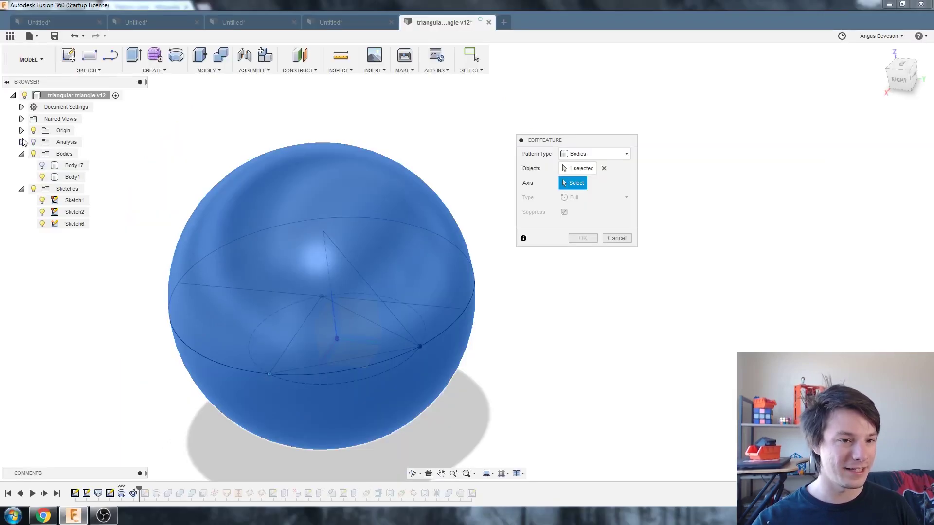
{"action": "left_click", "coordinate": [21, 131]}
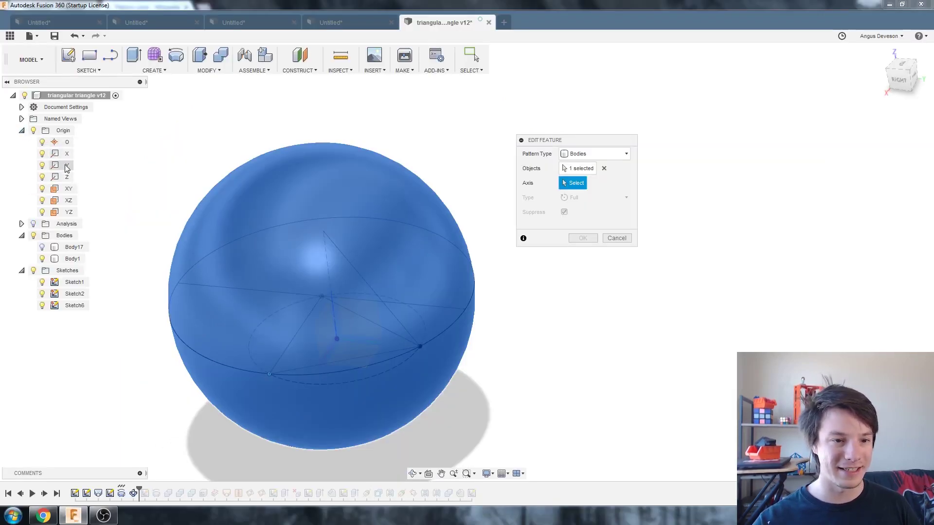
{"action": "left_click", "coordinate": [67, 178]}
{"action": "middle_click_drag", "start_coordinate": [145, 213], "coordinate": [274, 304], "text": "shift"}
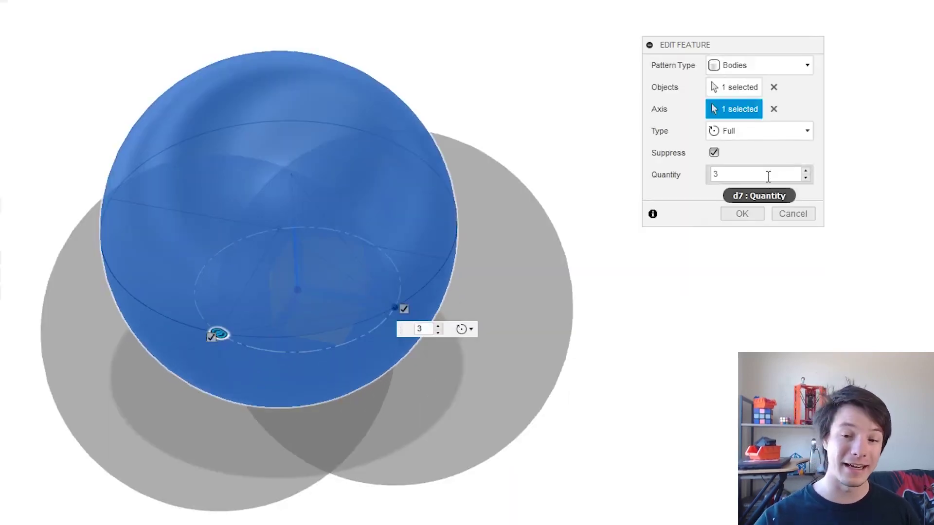
{"action": "left_click", "coordinate": [744, 129]}
{"action": "left_click", "coordinate": [764, 138]}
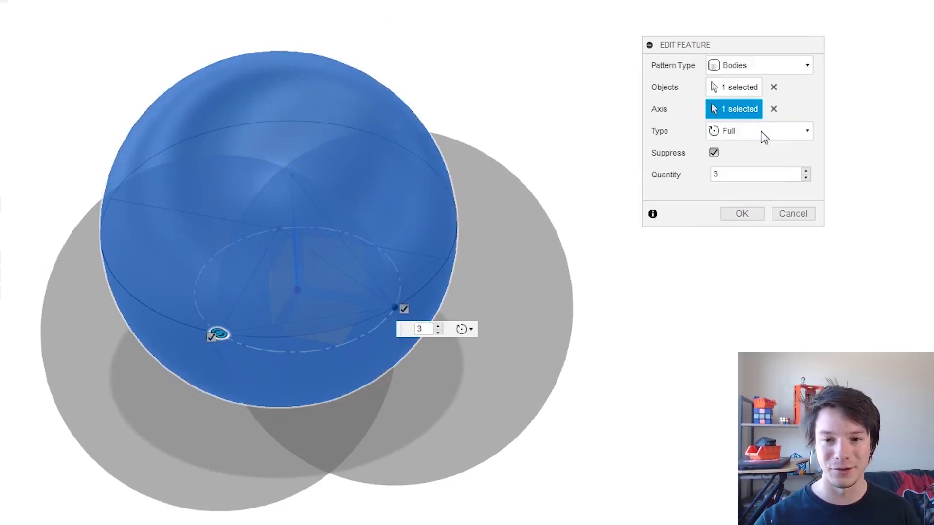
{"action": "left_click", "coordinate": [742, 213]}
- Highlight the apex sketch, Sketch2, in the timeline and hide the three sphere bodies Body1, Body3 and Body4
{"action": "middle_click_drag", "start_coordinate": [229, 192], "coordinate": [211, 201], "text": "shift"}
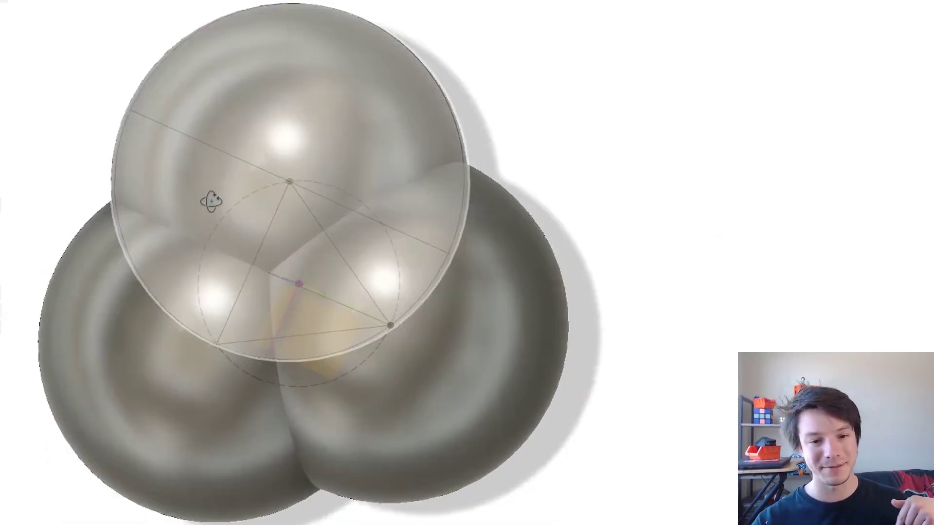
{"action": "scroll", "coordinate": [375, 292], "scroll_direction": "up", "scroll_amount": 2}
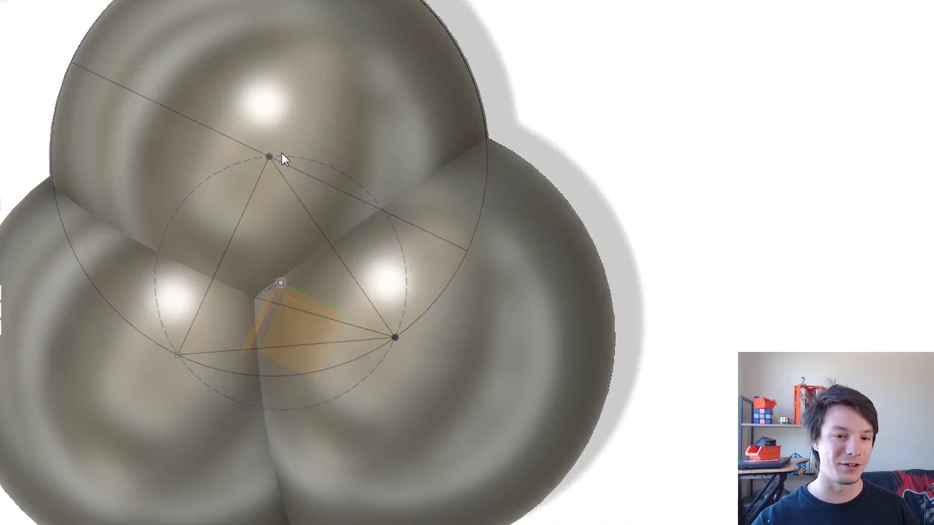
{"action": "scroll", "coordinate": [165, 329], "scroll_direction": "down", "scroll_amount": 2}
{"action": "middle_click_drag", "start_coordinate": [165, 329], "coordinate": [162, 302], "text": "shift"}
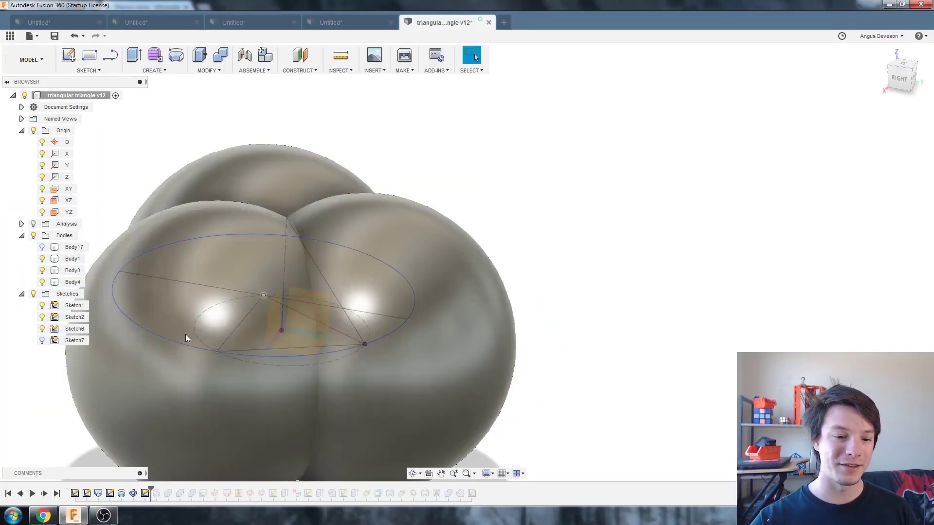
{"action": "key", "text": "Escape"}
{"action": "left_click", "coordinate": [87, 493]}
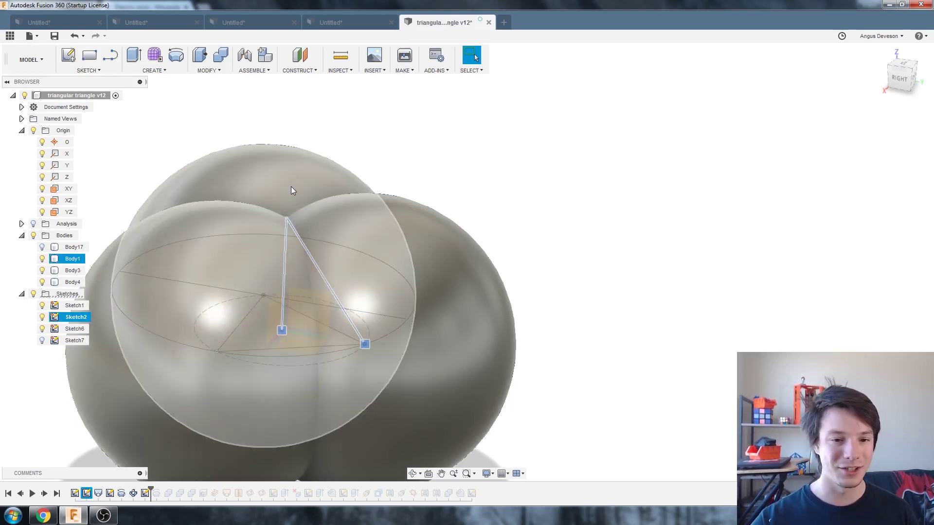
{"action": "left_click", "coordinate": [42, 259]}
{"action": "left_click", "coordinate": [42, 270]}
{"action": "left_click", "coordinate": [43, 282]}
{"action": "scroll", "coordinate": [185, 201], "scroll_direction": "up", "scroll_amount": 3}
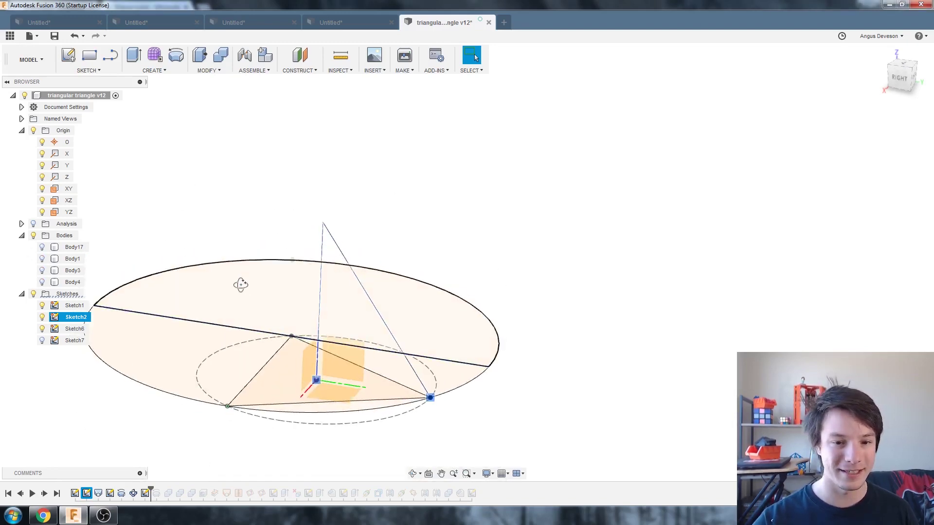
- Open Sketch7 for editing and examine the vertical circle centred on the tetrahedron's apex point
{"action": "middle_click_drag", "start_coordinate": [240, 285], "coordinate": [235, 309], "text": "shift"}
{"action": "right_click", "coordinate": [145, 493]}
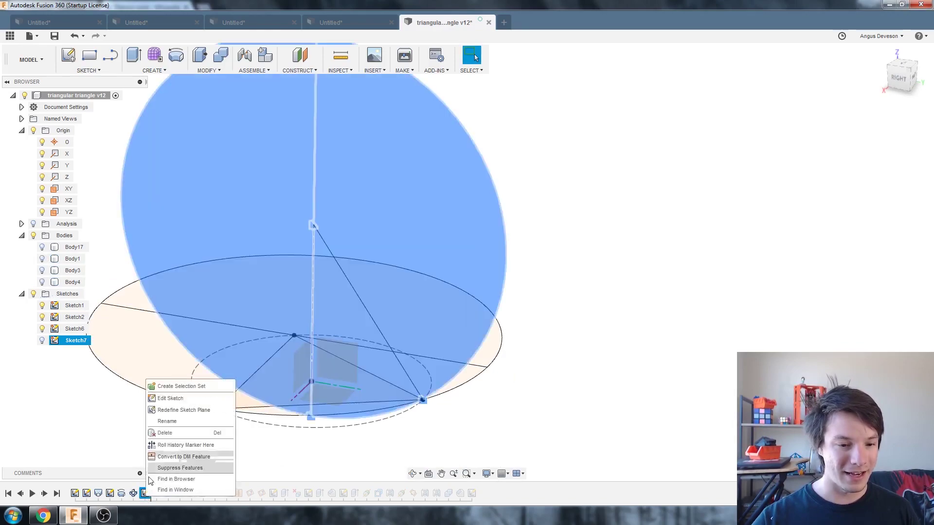
{"action": "left_click", "coordinate": [173, 394]}
{"action": "mouse_move", "coordinate": [312, 219]}
{"action": "middle_mouse_down", "text": "shift"}
{"action": "mouse_move", "coordinate": [228, 274]}
{"action": "mouse_move", "coordinate": [242, 269]}
{"action": "middle_mouse_up", "text": "shift"}
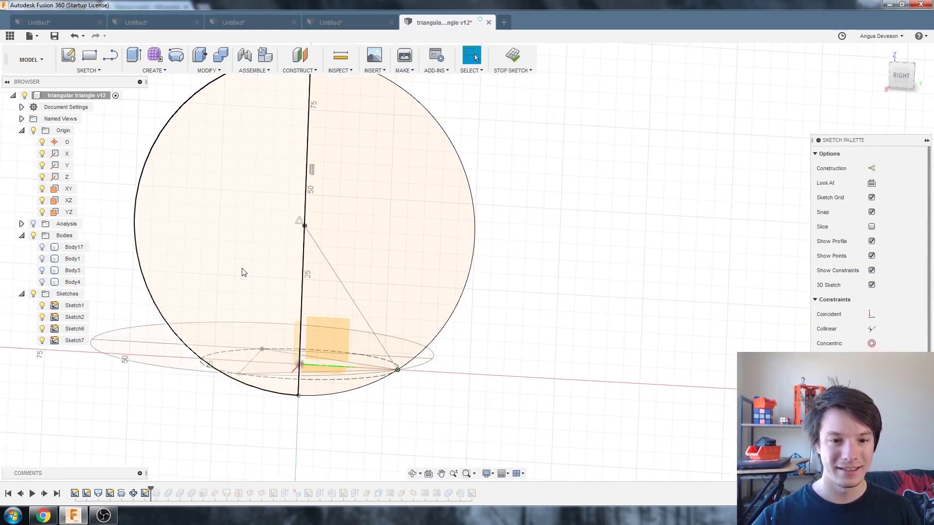
{"action": "middle_click_drag", "start_coordinate": [199, 244], "coordinate": [292, 234], "text": "shift"}
{"action": "scroll", "coordinate": [317, 234], "scroll_direction": "up", "scroll_amount": 3}
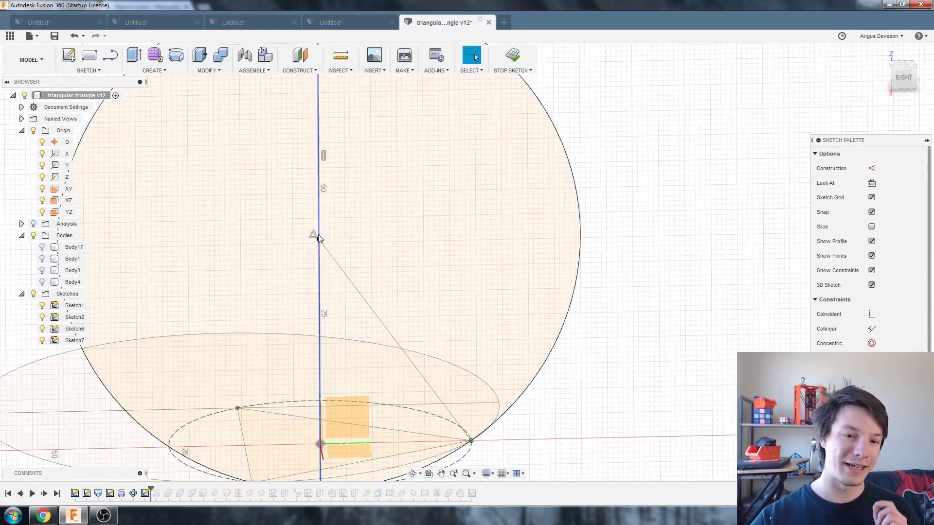
{"action": "left_click", "coordinate": [318, 239]}
{"action": "middle_click_drag", "start_coordinate": [319, 238], "coordinate": [547, 284], "text": "shift"}
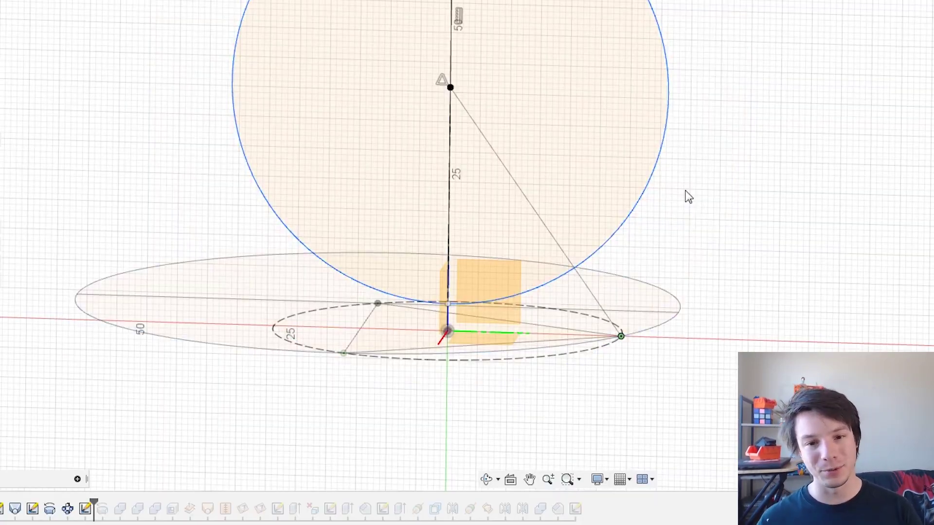
- Constrain the apex-centred circle coincident with the base triangle's corner point on its sketch plane
{"action": "left_click", "coordinate": [446, 87]}
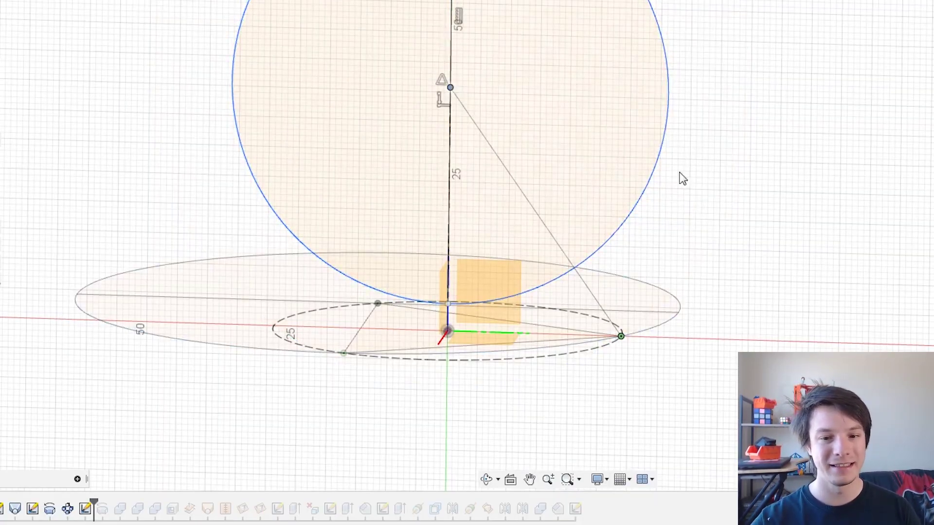
{"action": "left_click", "coordinate": [662, 167]}
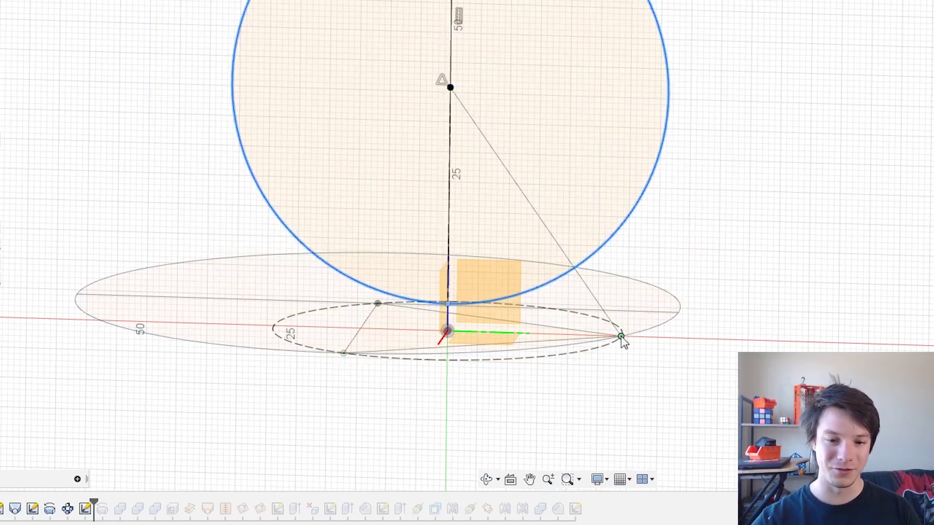
{"action": "mouse_move", "coordinate": [652, 298]}
{"action": "middle_mouse_down", "text": "shift"}
{"action": "mouse_move", "coordinate": [661, 350]}
{"action": "mouse_move", "coordinate": [563, 327]}
{"action": "middle_mouse_up", "text": "shift"}
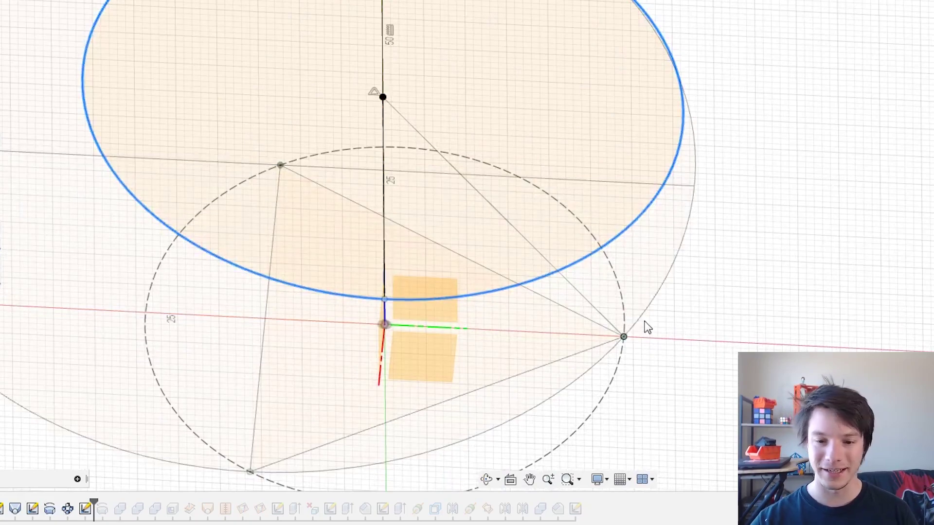
{"action": "right_click", "coordinate": [622, 337]}
{"action": "left_click", "coordinate": [597, 460]}
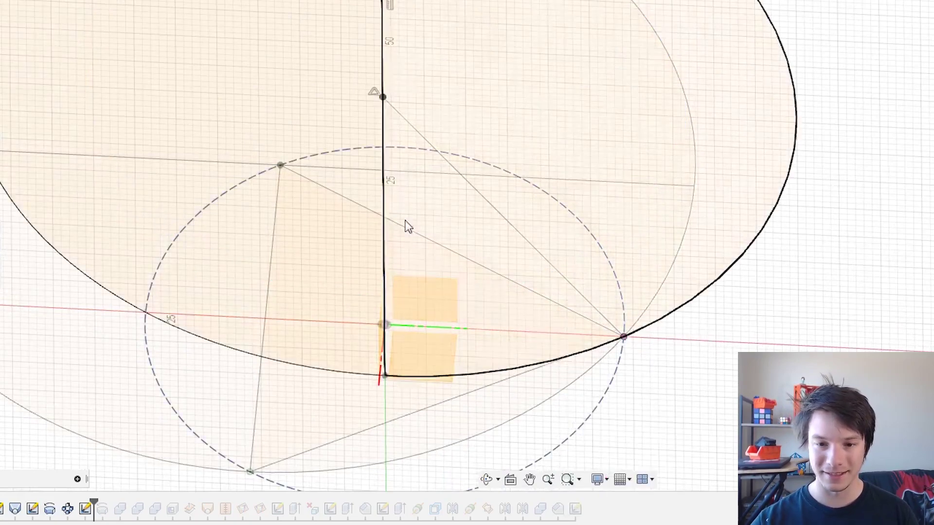
- Examine the vertical diameter line that splits the apex-centred circle, and finish the sketch
{"action": "middle_click_drag", "start_coordinate": [407, 225], "coordinate": [348, 175], "text": "shift"}
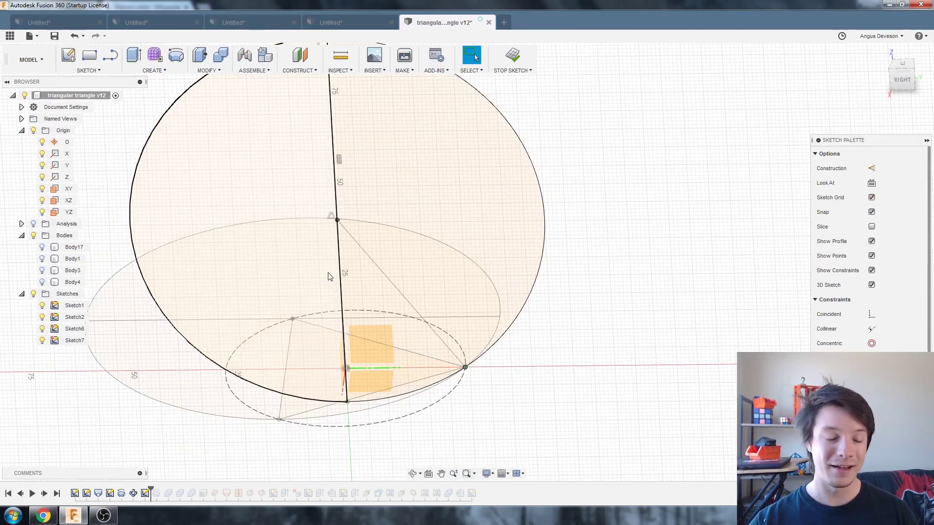
{"action": "scroll", "coordinate": [329, 276], "scroll_direction": "down", "scroll_amount": 3}
{"action": "middle_click_drag", "start_coordinate": [254, 296], "coordinate": [294, 332]}
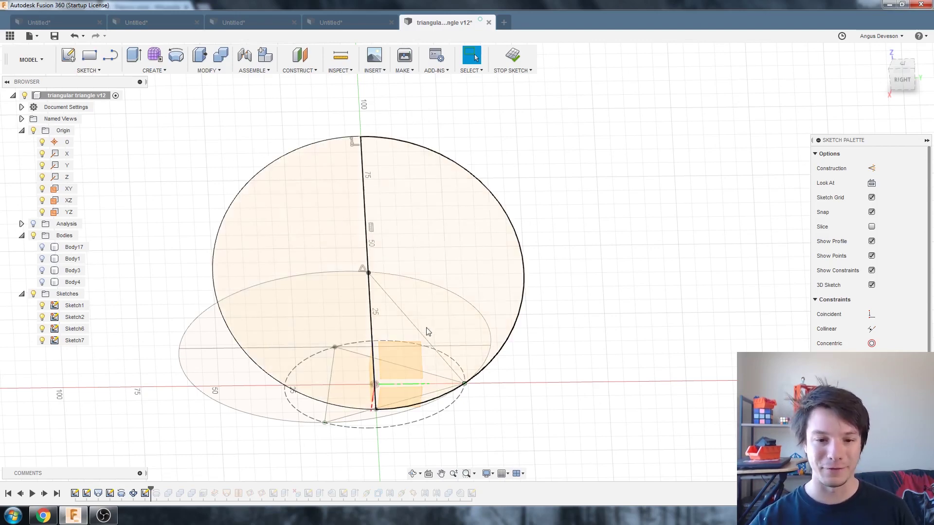
{"action": "mouse_move", "coordinate": [418, 351]}
{"action": "middle_mouse_down", "text": "shift"}
{"action": "mouse_move", "coordinate": [333, 243]}
{"action": "mouse_move", "coordinate": [330, 221]}
{"action": "mouse_move", "coordinate": [327, 258]}
{"action": "middle_mouse_up", "text": "shift"}
{"action": "left_click", "coordinate": [344, 152]}
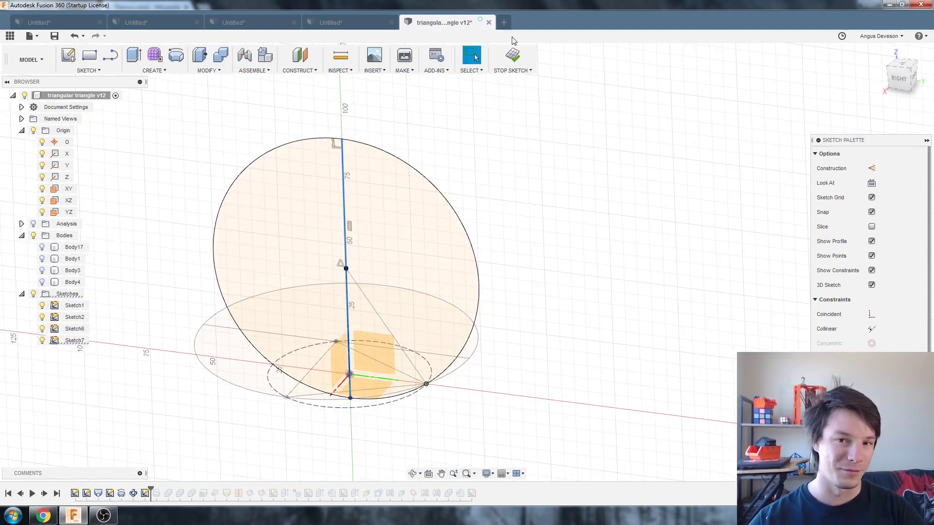
{"action": "left_click", "coordinate": [513, 55]}
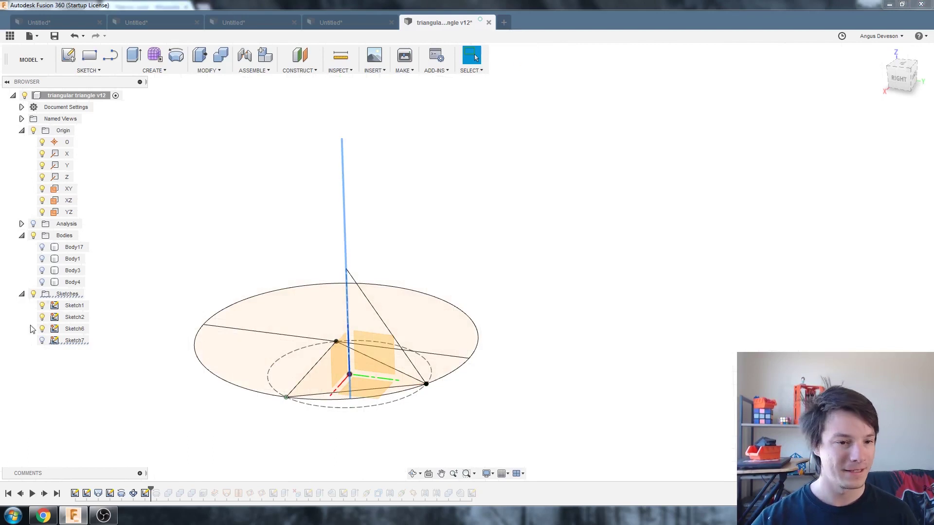
- Show Sketch7, roll the timeline past its revolve and accept the half-circle's 360 degree New Body settings
{"action": "left_click", "coordinate": [42, 341]}
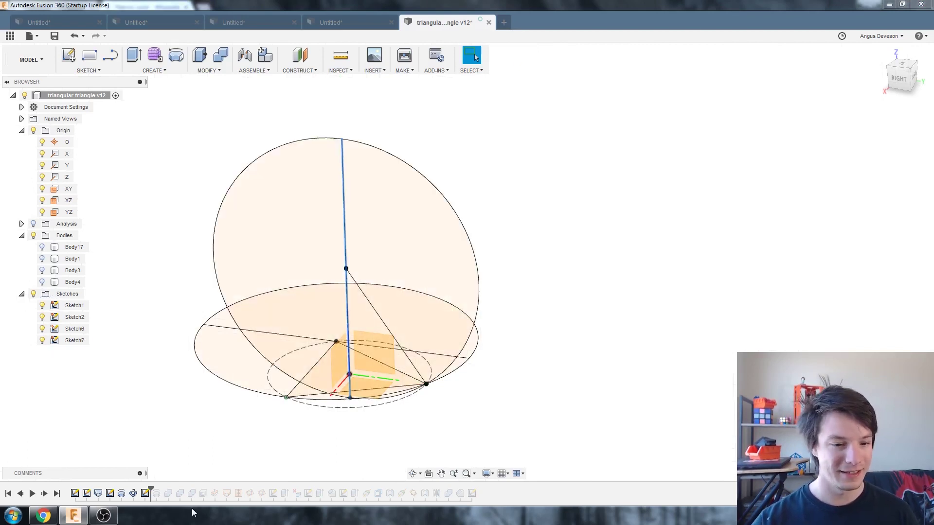
{"action": "left_click_drag", "start_coordinate": [151, 489], "coordinate": [162, 491]}
{"action": "right_click", "coordinate": [157, 493]}
{"action": "left_click", "coordinate": [177, 397]}
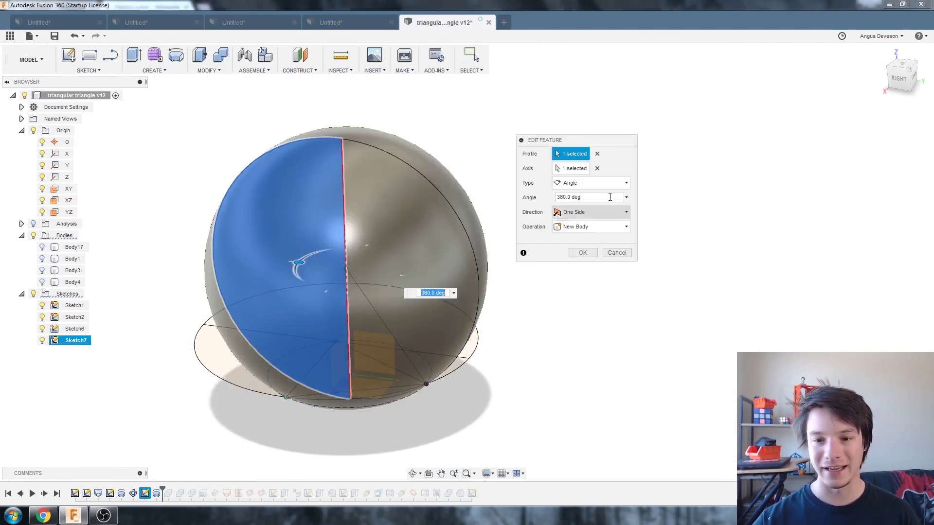
{"action": "left_click", "coordinate": [582, 252]}
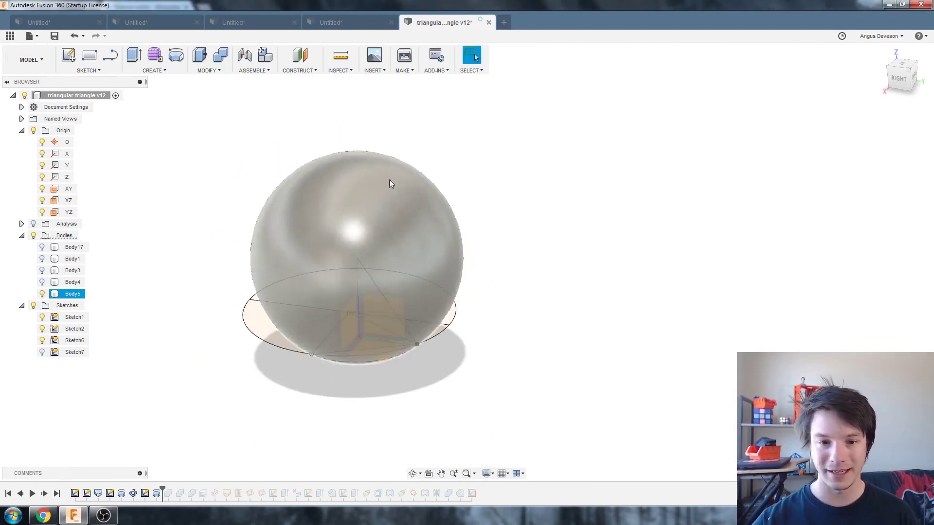
- Show the hidden spheres Body1, Body3 and Body4 again and inspect how all four spheres overlap
{"action": "left_click", "coordinate": [42, 282]}
{"action": "left_click", "coordinate": [42, 270]}
{"action": "left_click", "coordinate": [42, 259]}
{"action": "left_click", "coordinate": [348, 303]}
{"action": "middle_click_drag", "start_coordinate": [348, 303], "coordinate": [247, 288], "text": "shift"}
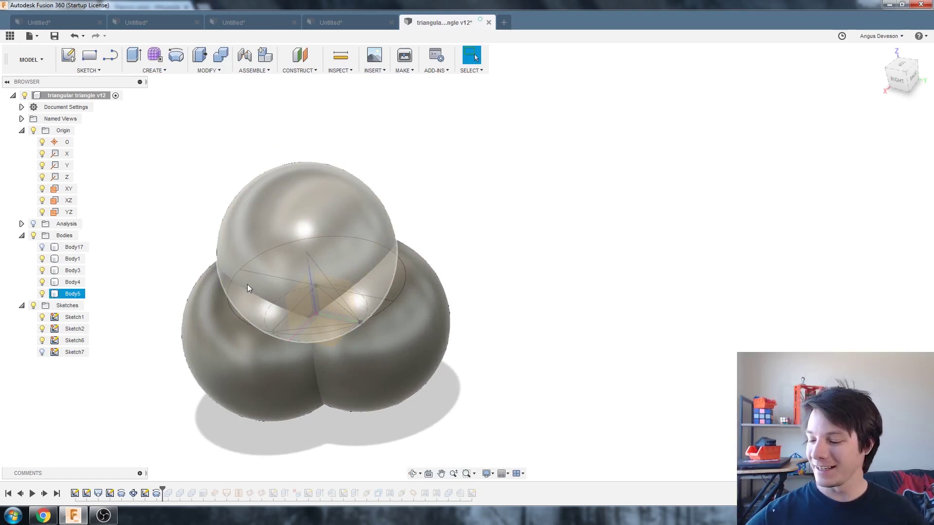
{"action": "key", "text": "Escape"}
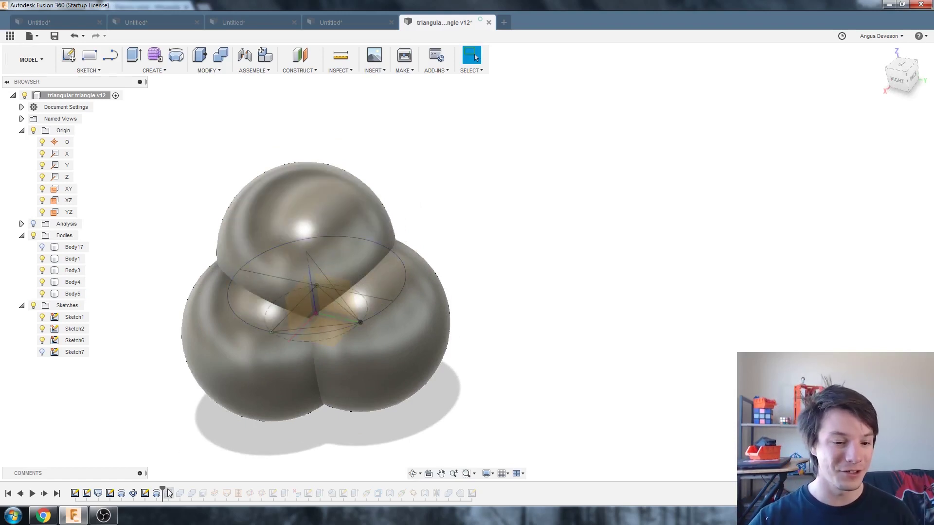
- Roll the timeline past the first combine, open it for editing and reselect the apex sphere as the target body
{"action": "left_click_drag", "start_coordinate": [163, 491], "coordinate": [171, 491]}
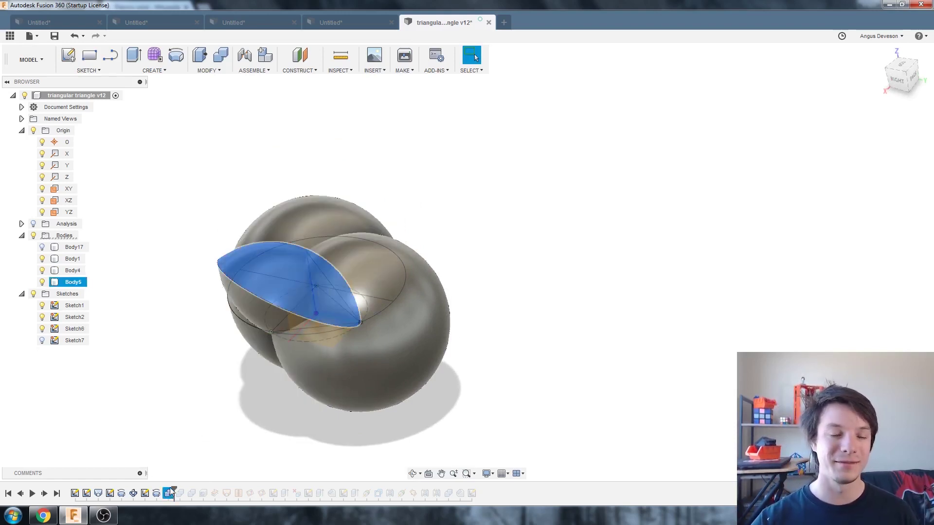
{"action": "right_click", "coordinate": [171, 491]}
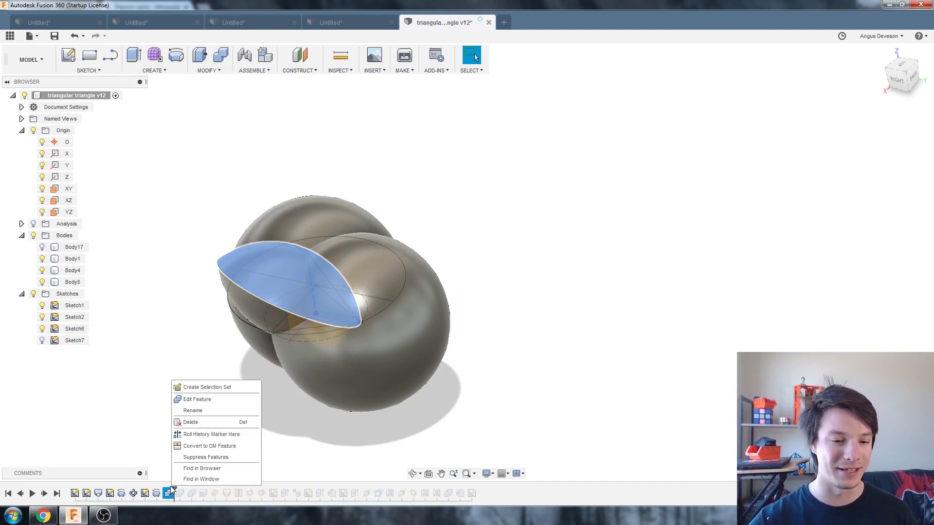
{"action": "left_click", "coordinate": [188, 411]}
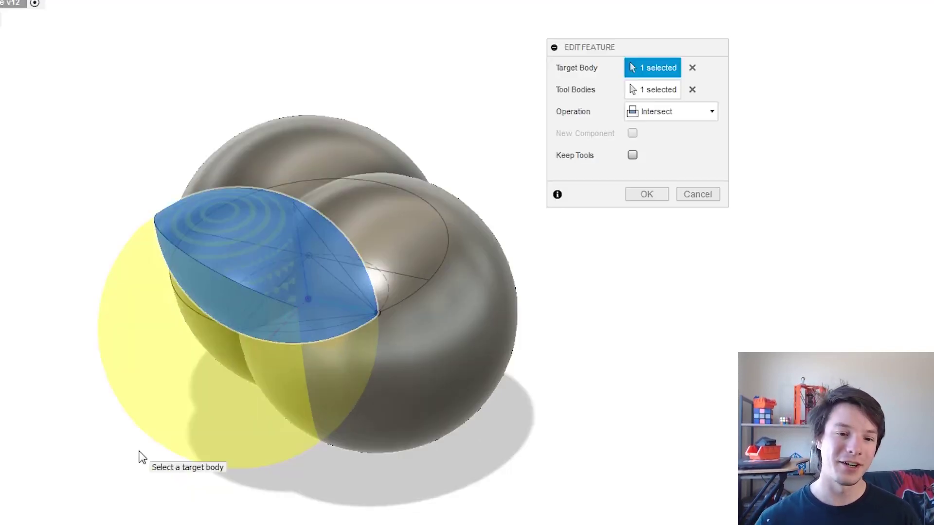
{"action": "scroll", "coordinate": [279, 277], "scroll_direction": "up", "scroll_amount": 1}
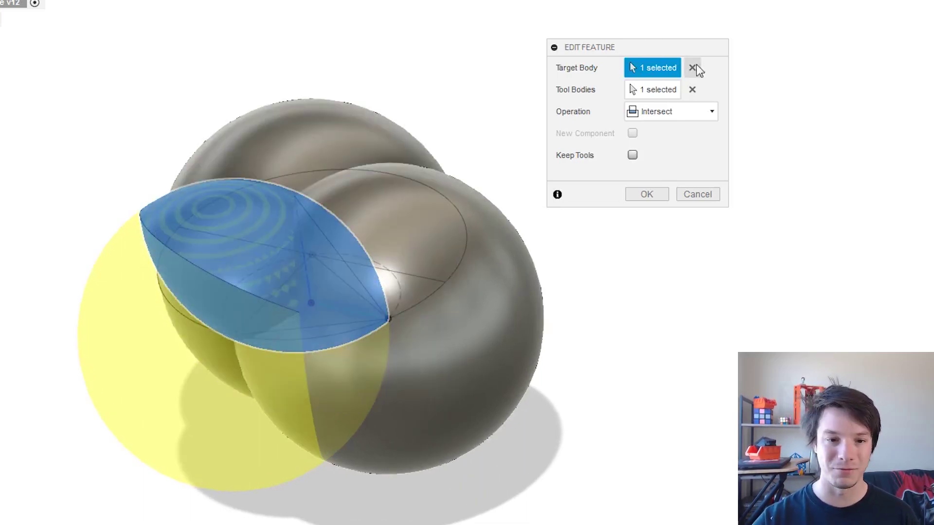
{"action": "left_click", "coordinate": [692, 68]}
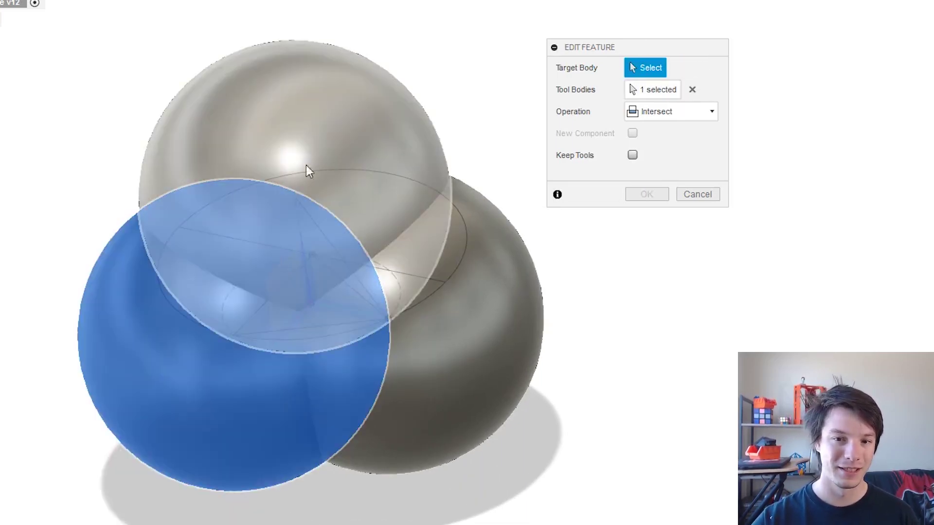
{"action": "left_click", "coordinate": [312, 129]}
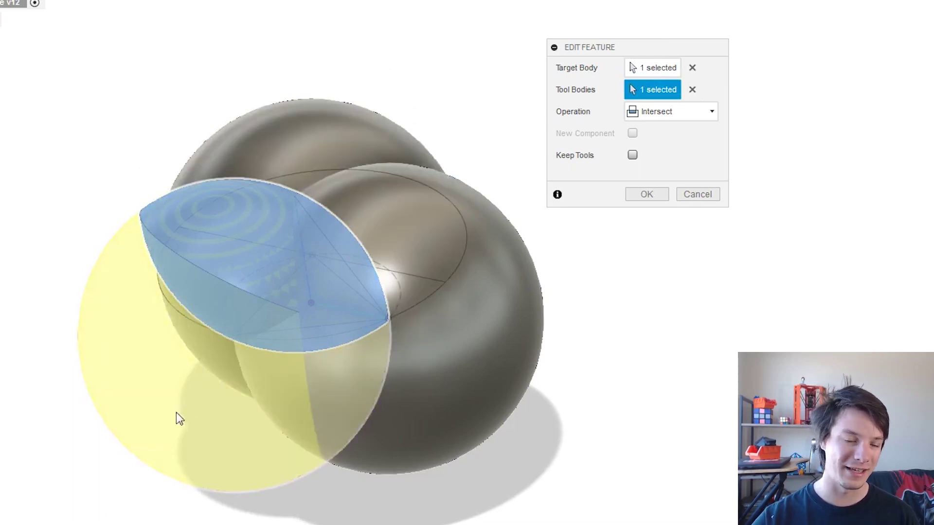
- Inspect the overlap of the target and tool spheres, choose Intersect as the operation and accept the combine
{"action": "middle_click_drag", "start_coordinate": [139, 302], "coordinate": [258, 273], "text": "shift"}
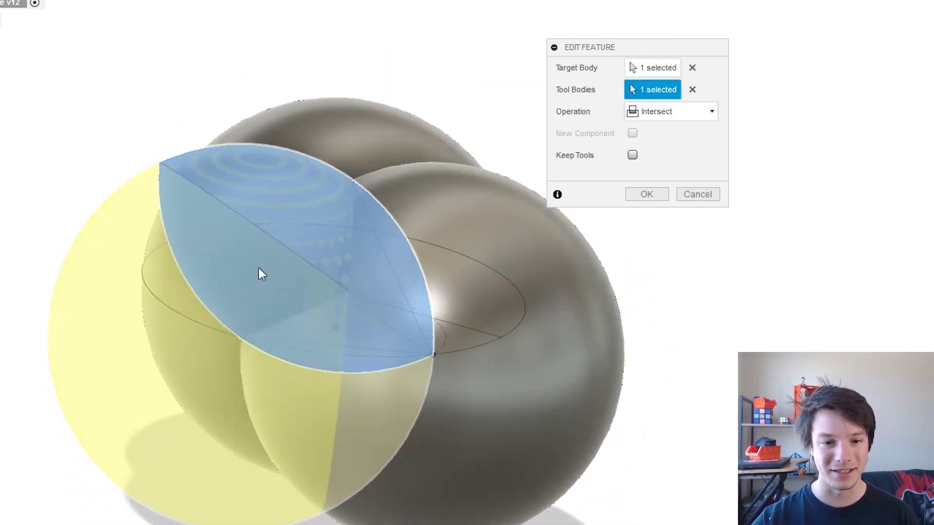
{"action": "middle_click_drag", "start_coordinate": [262, 191], "coordinate": [167, 338], "text": "shift"}
{"action": "scroll", "coordinate": [166, 337], "scroll_direction": "up", "scroll_amount": 3}
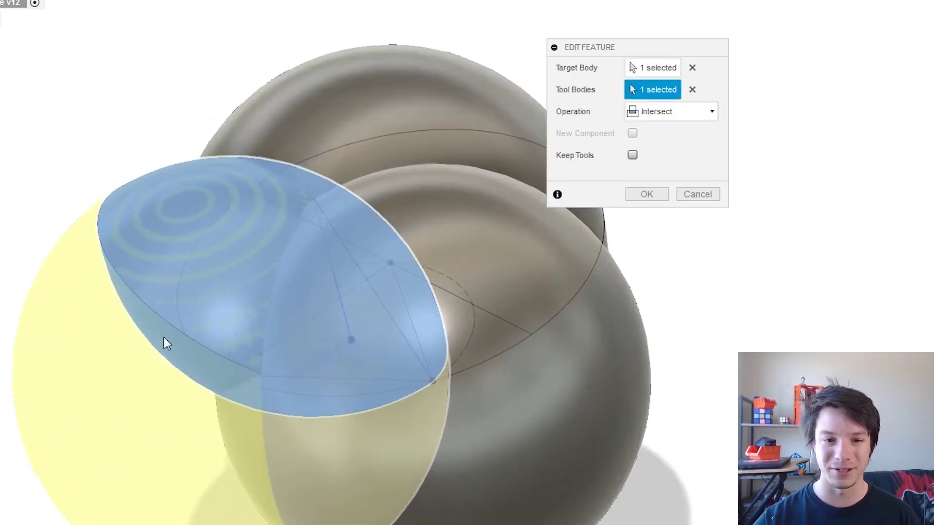
{"action": "left_click", "coordinate": [681, 111]}
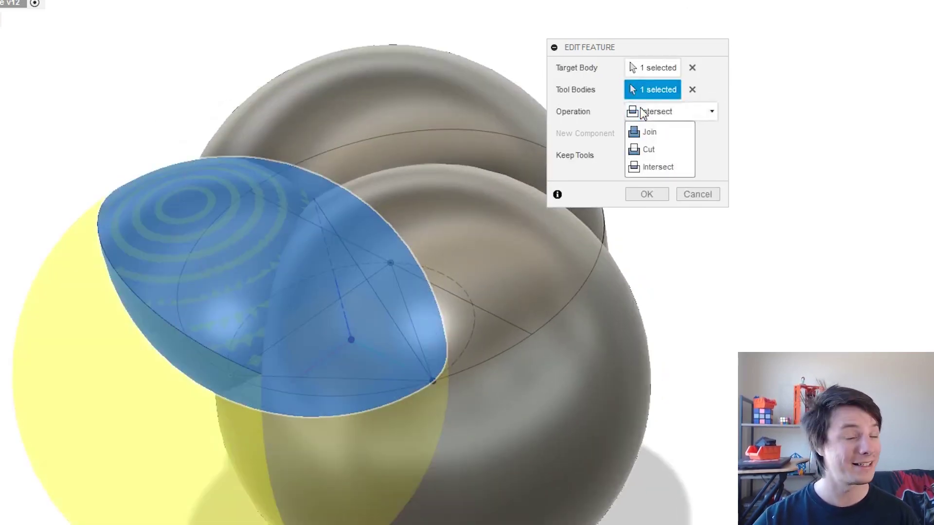
{"action": "left_click", "coordinate": [647, 165]}
{"action": "left_click", "coordinate": [647, 195]}
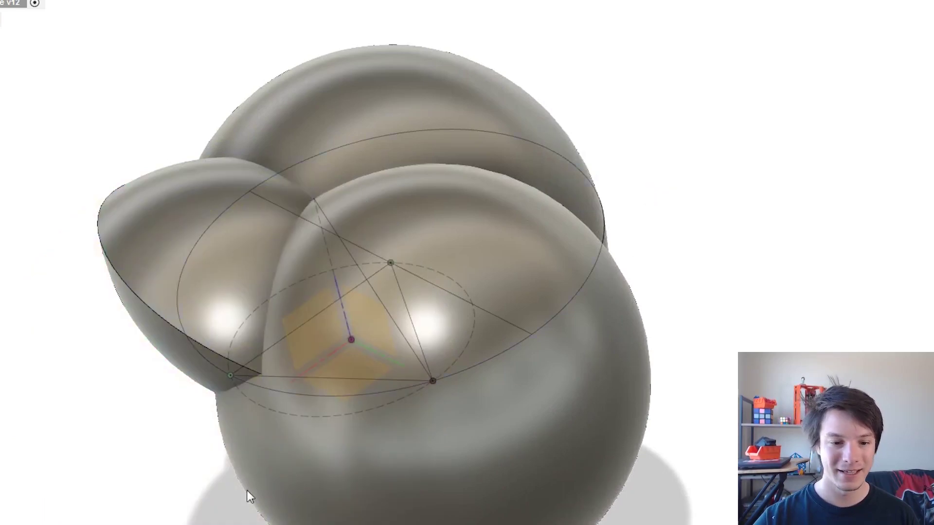
- Roll the timeline past the second combine, open it for editing and inspect its overlapping target and tool bodies
{"action": "right_click", "coordinate": [180, 488]}
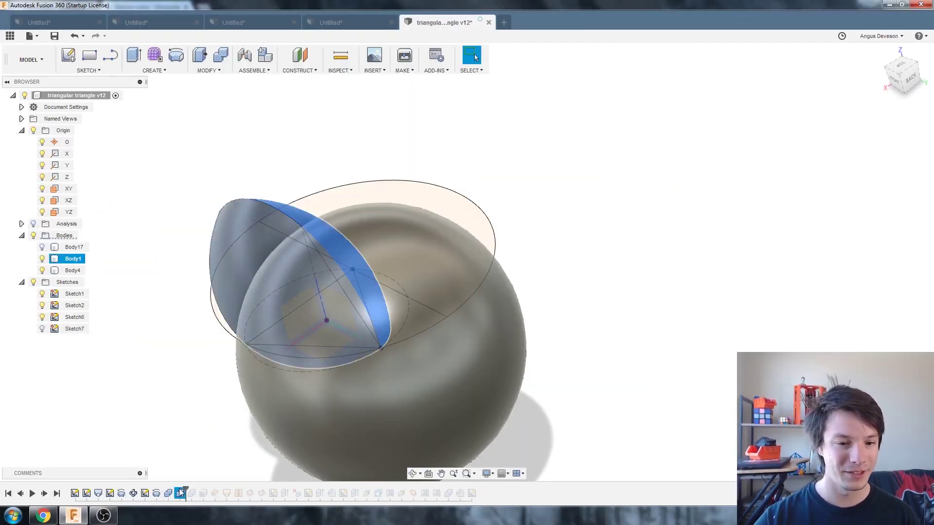
{"action": "left_click", "coordinate": [198, 400]}
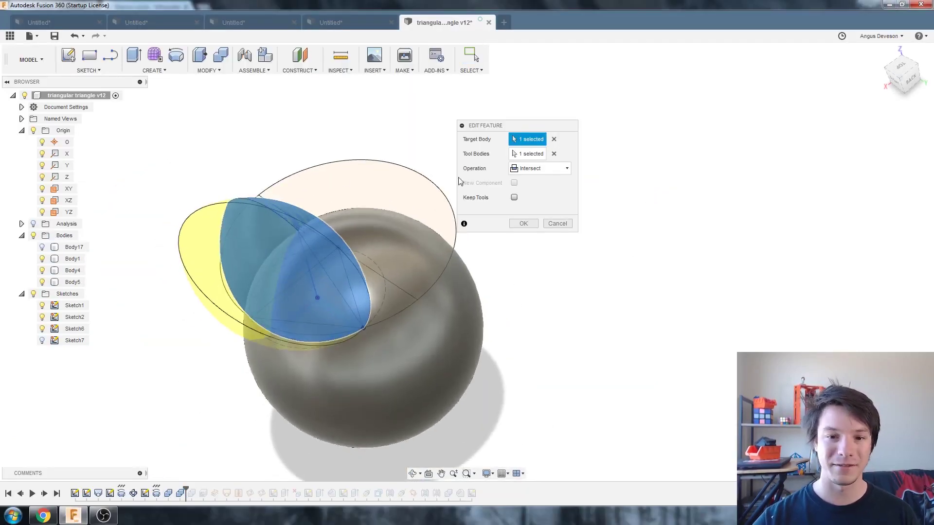
{"action": "middle_click_drag", "start_coordinate": [460, 181], "coordinate": [251, 250], "text": "shift"}
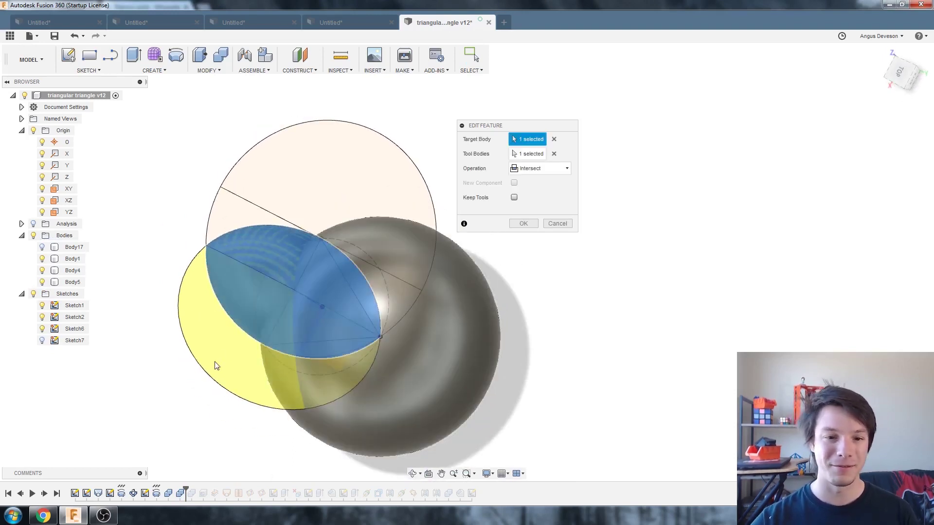
- Reassign Body1 as target and Body5 as tool of the second Intersect combine, accept it and roll past the third combine
{"action": "left_click", "coordinate": [553, 154]}
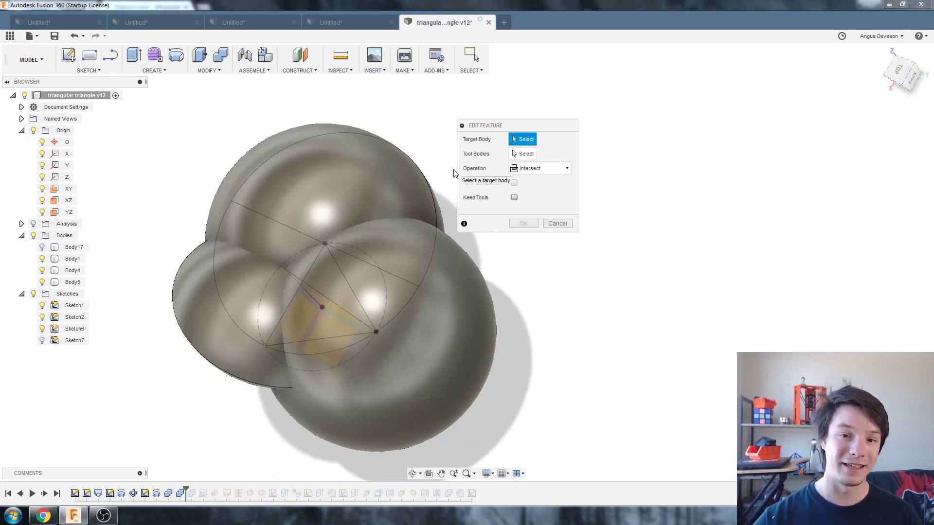
{"action": "left_click", "coordinate": [378, 162]}
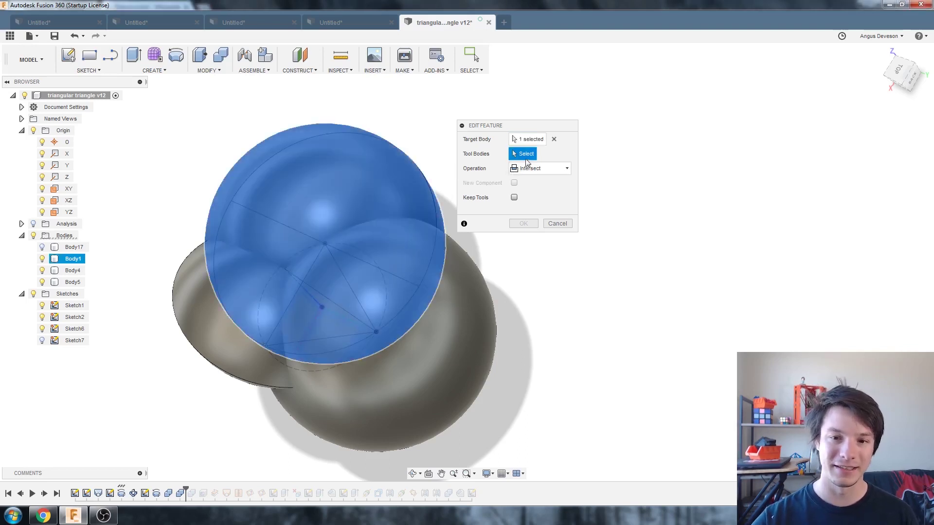
{"action": "middle_click_drag", "start_coordinate": [185, 311], "coordinate": [216, 223], "text": "shift"}
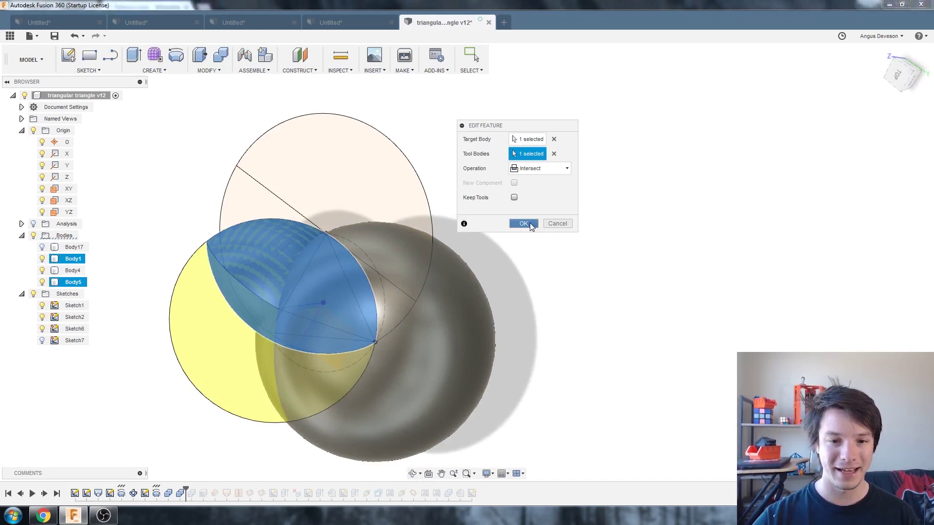
{"action": "left_click", "coordinate": [527, 223]}
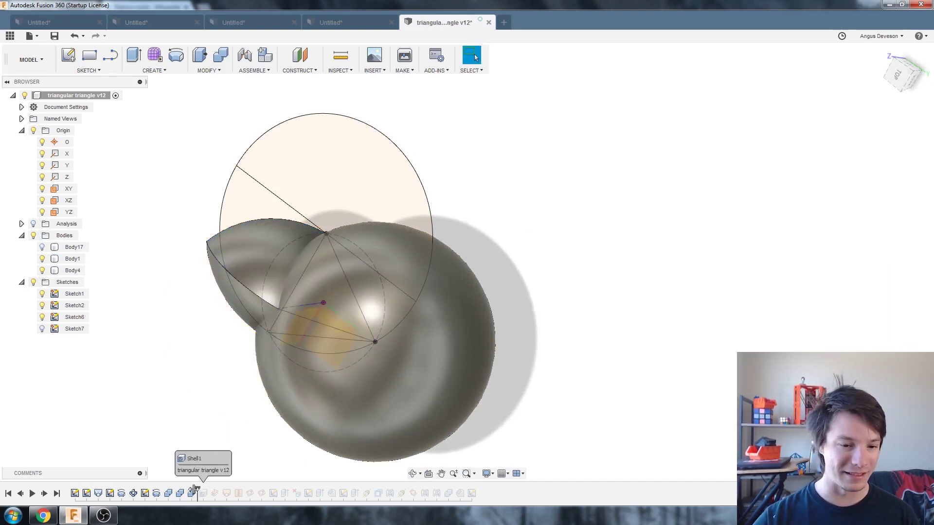
{"action": "left_click_drag", "start_coordinate": [191, 490], "coordinate": [198, 491]}
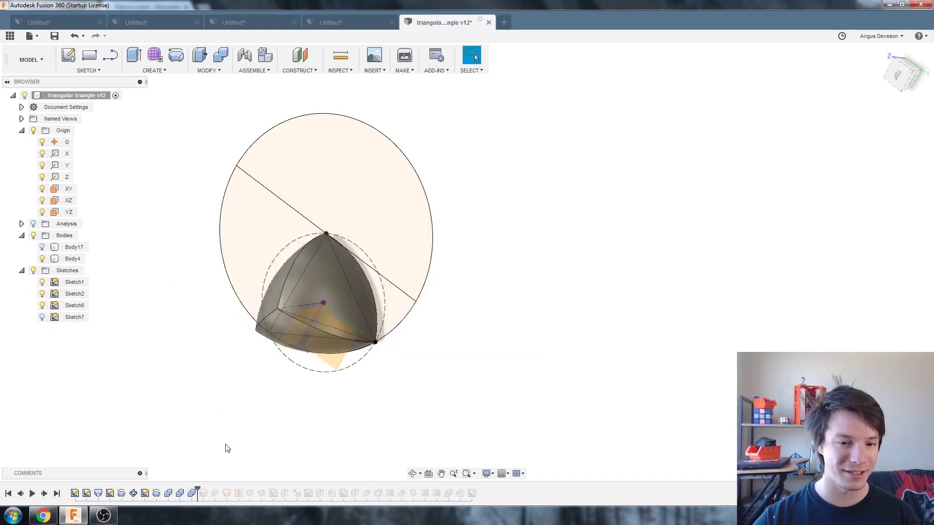
- Open the third combine for editing and reassign Body1 as the tool body and Body4 as the target body
{"action": "right_click", "coordinate": [192, 494]}
{"action": "left_click", "coordinate": [217, 408]}
{"action": "left_click", "coordinate": [554, 139]}
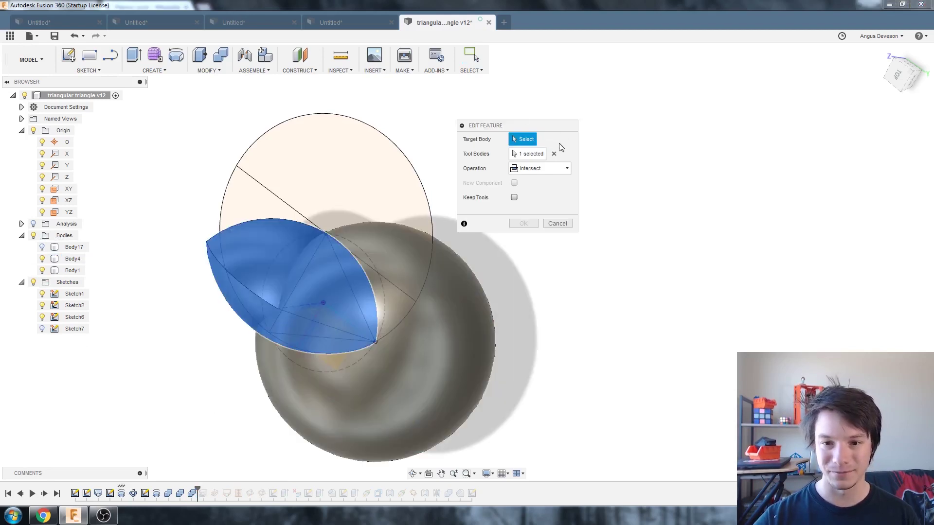
{"action": "left_click", "coordinate": [553, 154]}
{"action": "left_click", "coordinate": [293, 249]}
{"action": "left_click", "coordinate": [523, 139]}
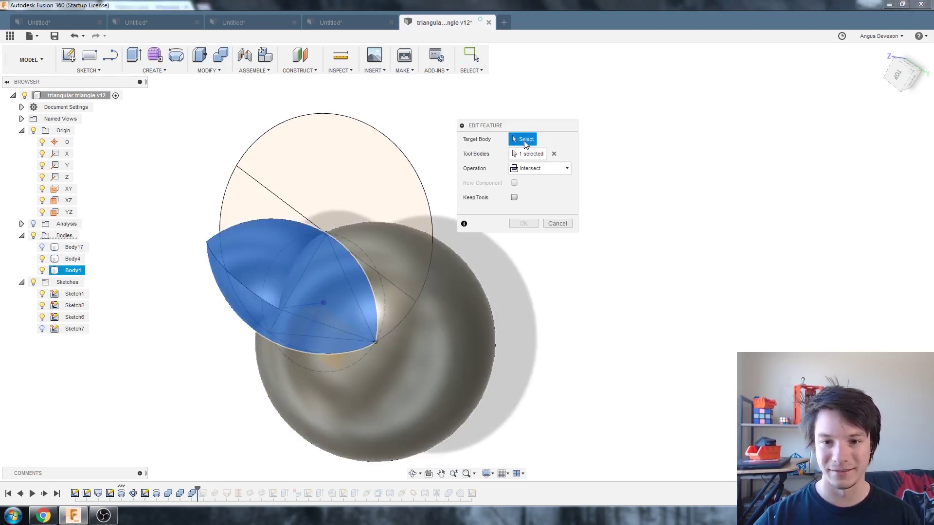
{"action": "left_click", "coordinate": [382, 351]}
- Inspect the overlap of the two bodies, accept the Intersect combine and look over the resulting rounded tetrahedron
{"action": "scroll", "coordinate": [263, 253], "scroll_direction": "up", "scroll_amount": 2}
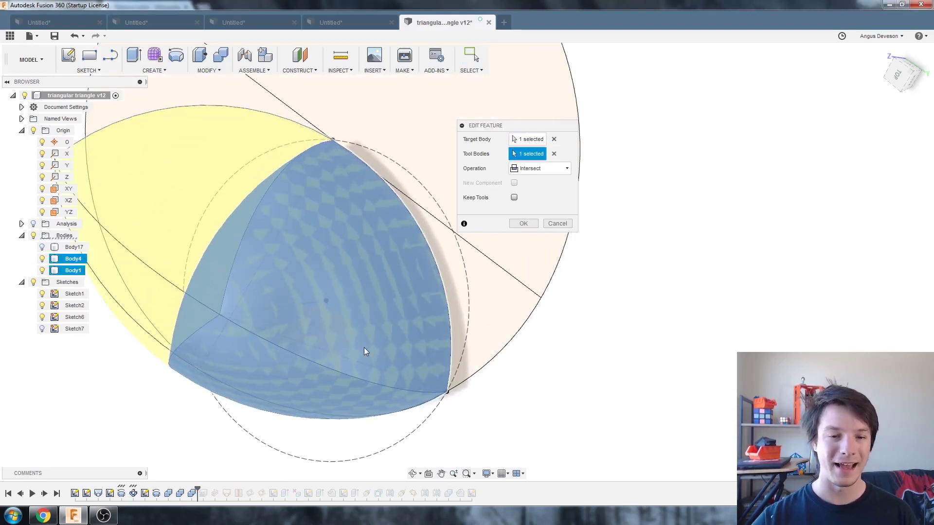
{"action": "middle_click_drag", "start_coordinate": [363, 348], "coordinate": [289, 363], "text": "shift"}
{"action": "scroll", "coordinate": [289, 363], "scroll_direction": "up", "scroll_amount": 3}
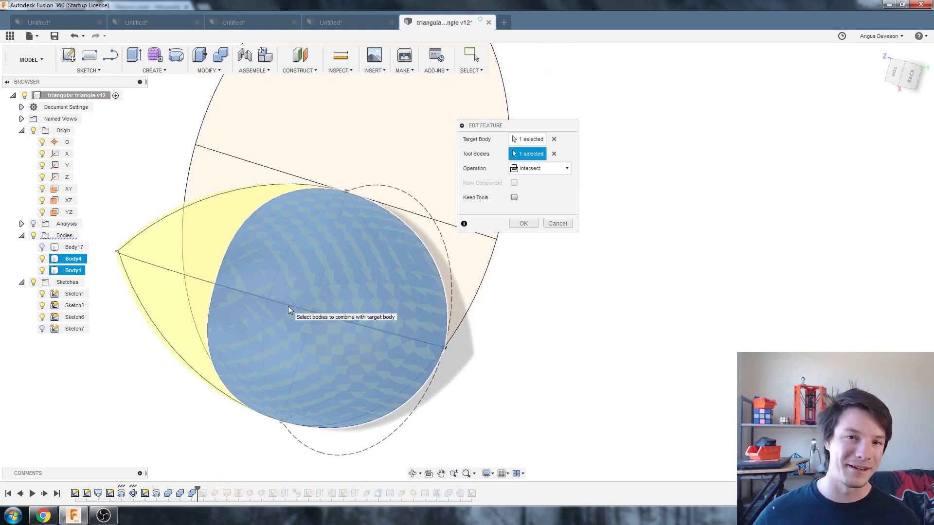
{"action": "key", "text": "Return"}
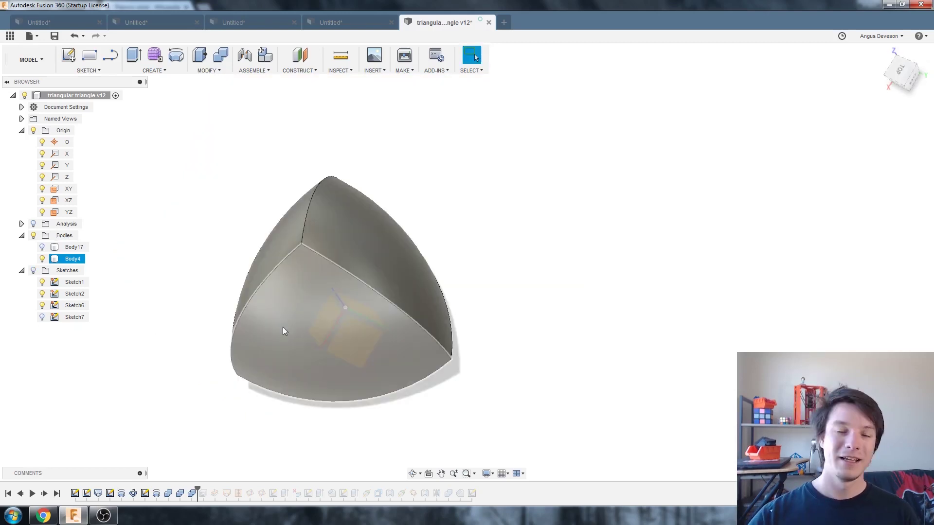
{"action": "key", "text": "Escape"}
{"action": "middle_click_drag", "start_coordinate": [276, 326], "coordinate": [202, 394], "text": "shift"}
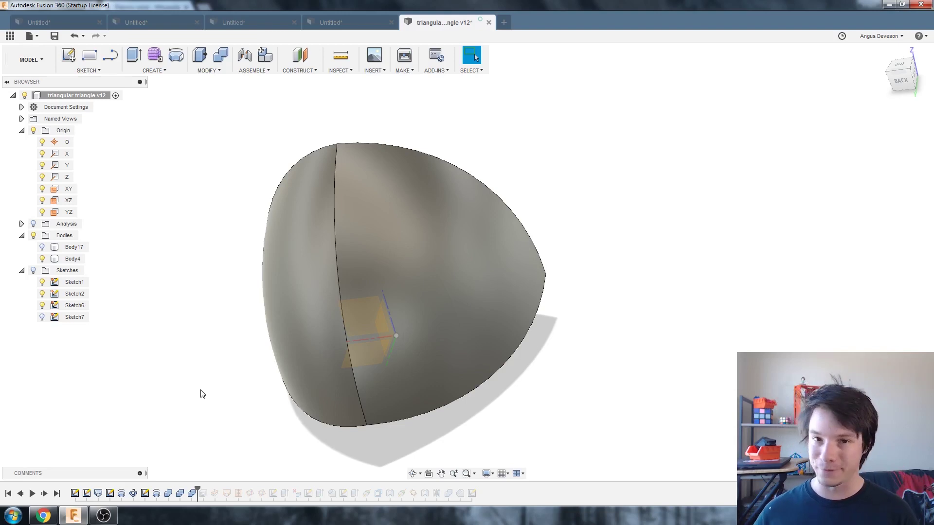
{"action": "left_click", "coordinate": [297, 323]}
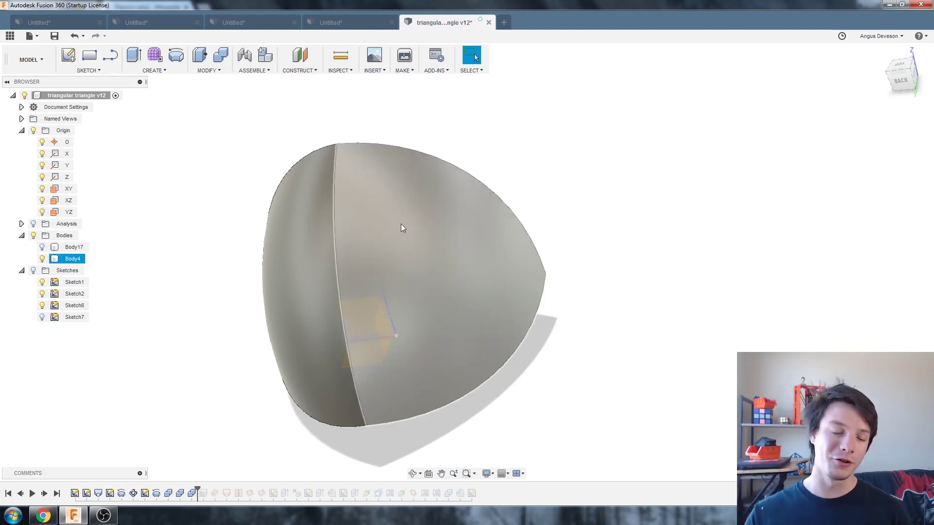
{"action": "key", "text": "Escape"}
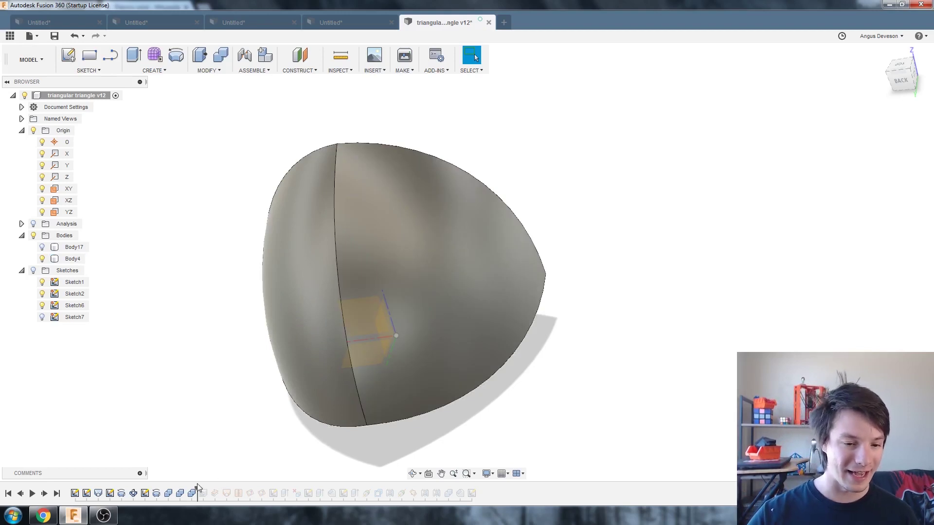
- Open the shell feature following the third combine for editing and examine its 10 mm inside thickness in section
{"action": "left_click", "coordinate": [204, 493]}
{"action": "right_click", "coordinate": [203, 493]}
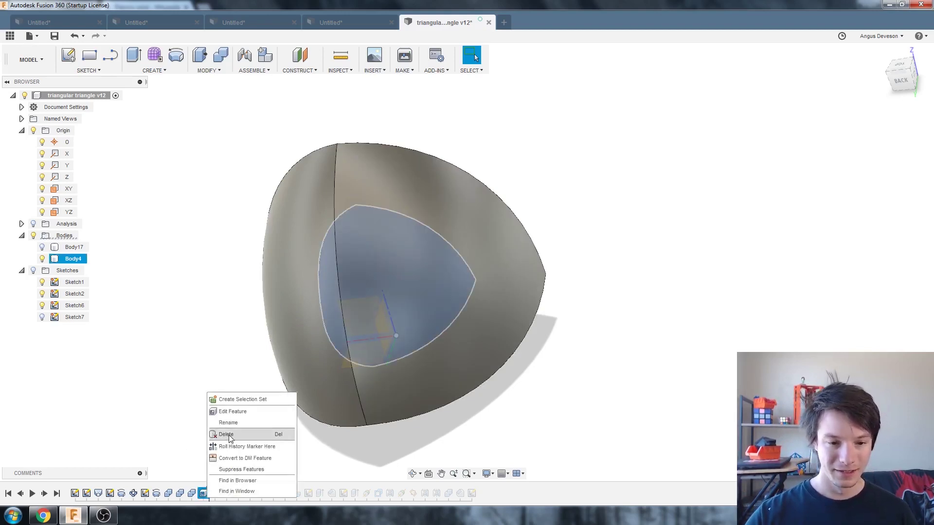
{"action": "left_click", "coordinate": [241, 412]}
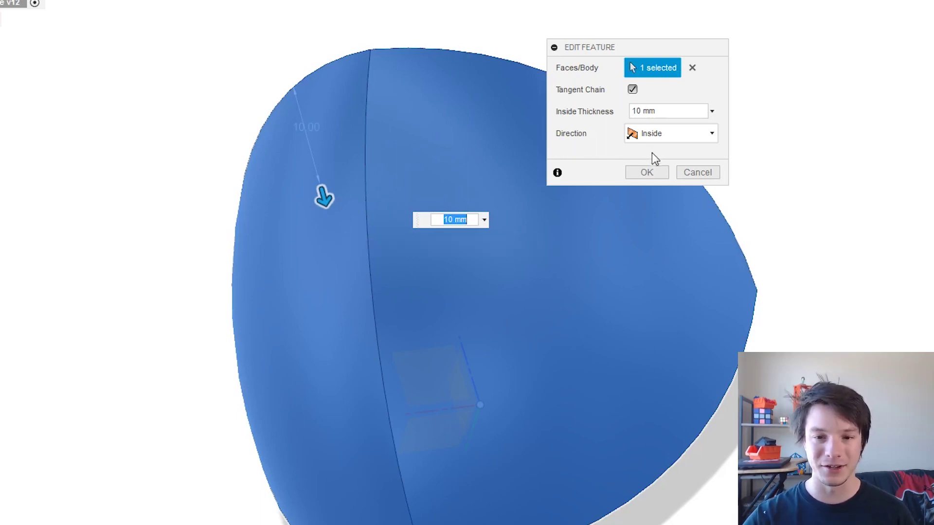
{"action": "middle_click_drag", "start_coordinate": [190, 265], "coordinate": [260, 216], "text": "shift"}
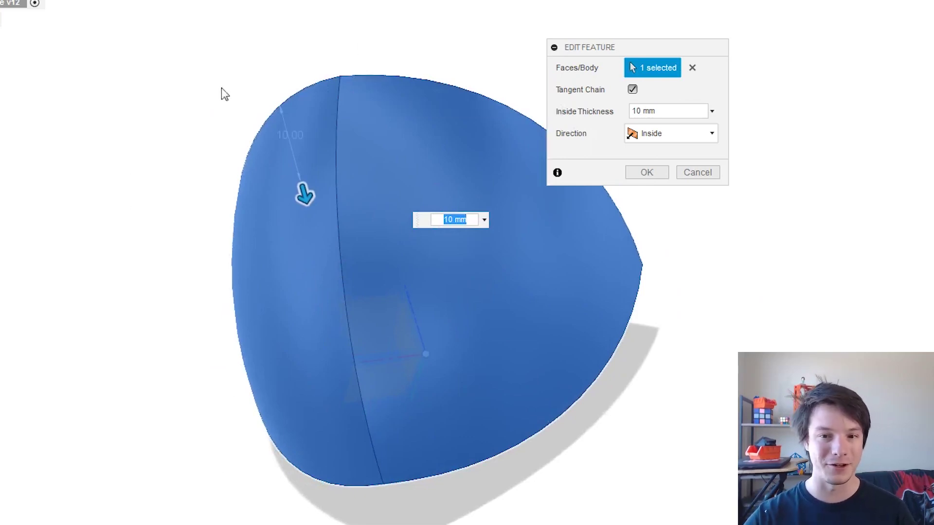
{"action": "middle_click_drag", "start_coordinate": [428, 248], "coordinate": [415, 241], "text": "shift"}
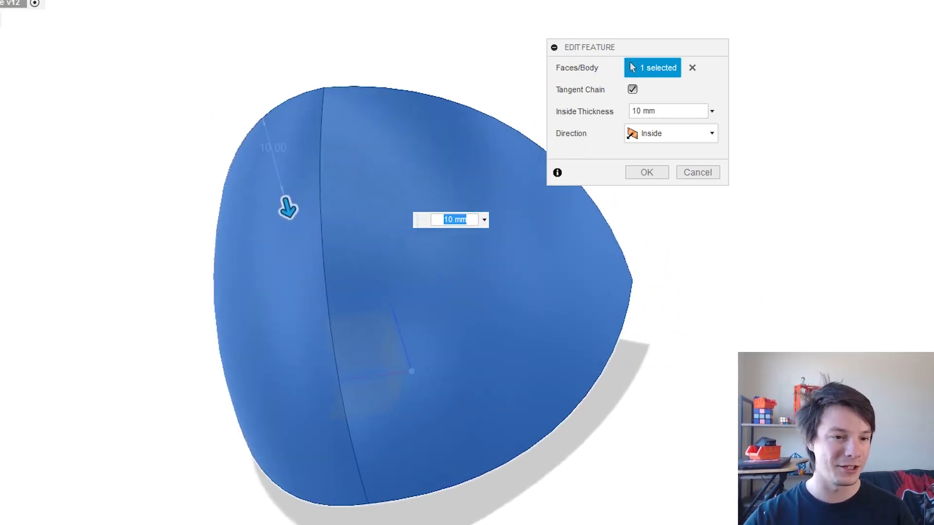
{"action": "middle_click_drag", "start_coordinate": [291, 203], "coordinate": [300, 224], "text": "shift"}
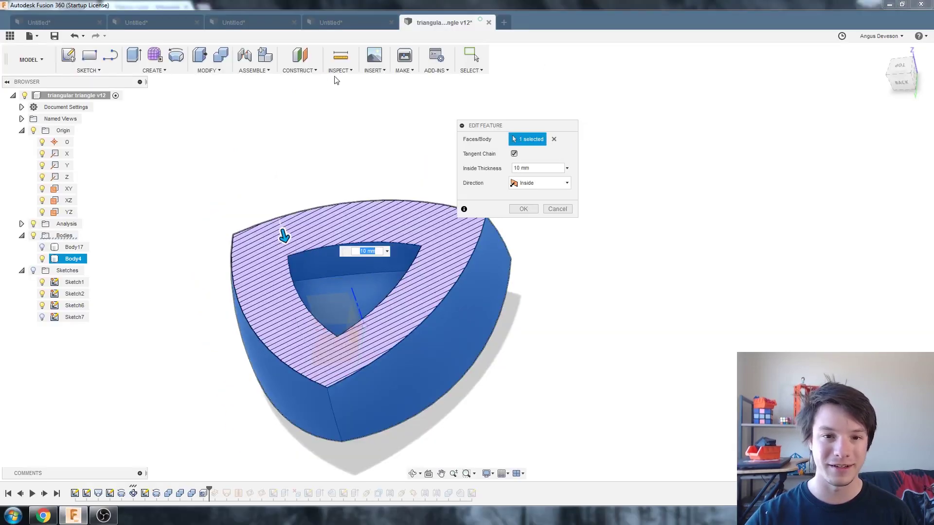
- Point out the Section Analysis command, accept the shell and view the sectioned hollow body from another angle
{"action": "left_click", "coordinate": [341, 71]}
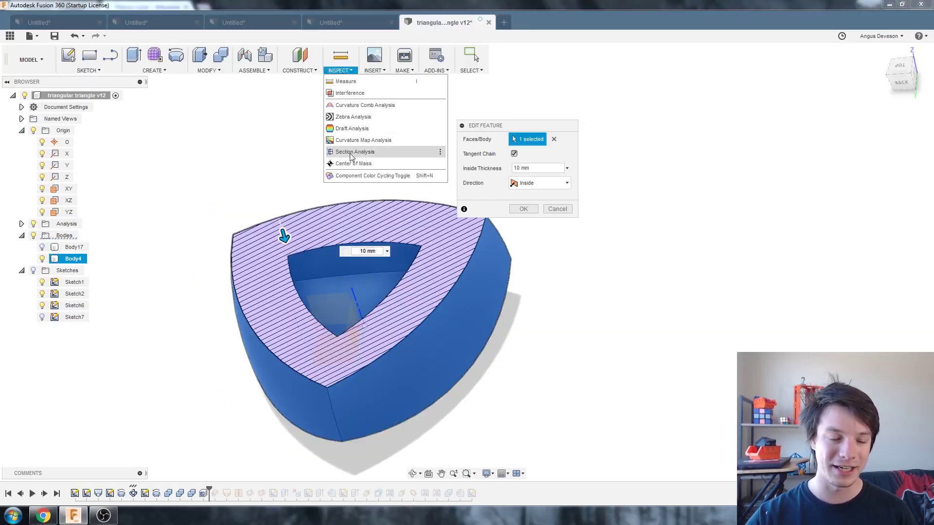
{"action": "middle_click_drag", "start_coordinate": [210, 162], "coordinate": [273, 328], "text": "shift"}
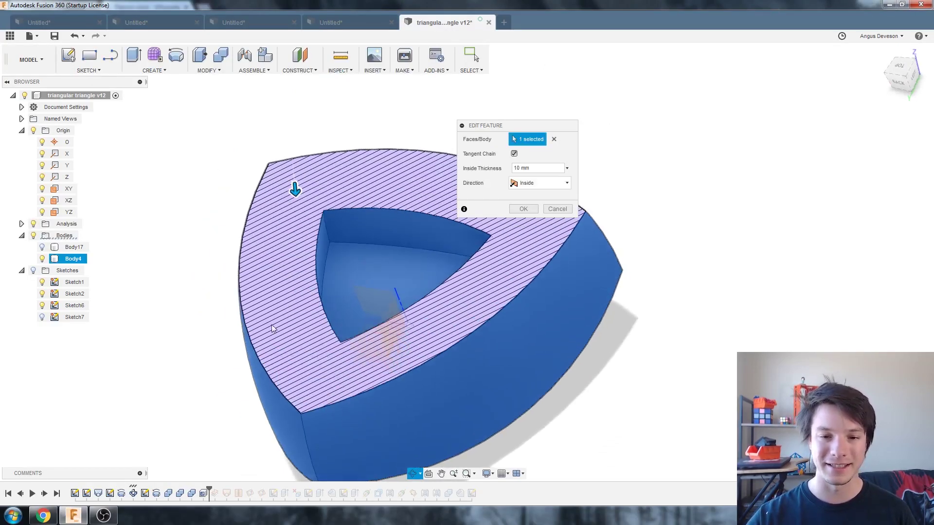
{"action": "left_click", "coordinate": [523, 208]}
{"action": "middle_click_drag", "start_coordinate": [193, 250], "coordinate": [598, 385], "text": "shift"}
{"action": "left_click", "coordinate": [598, 385]}
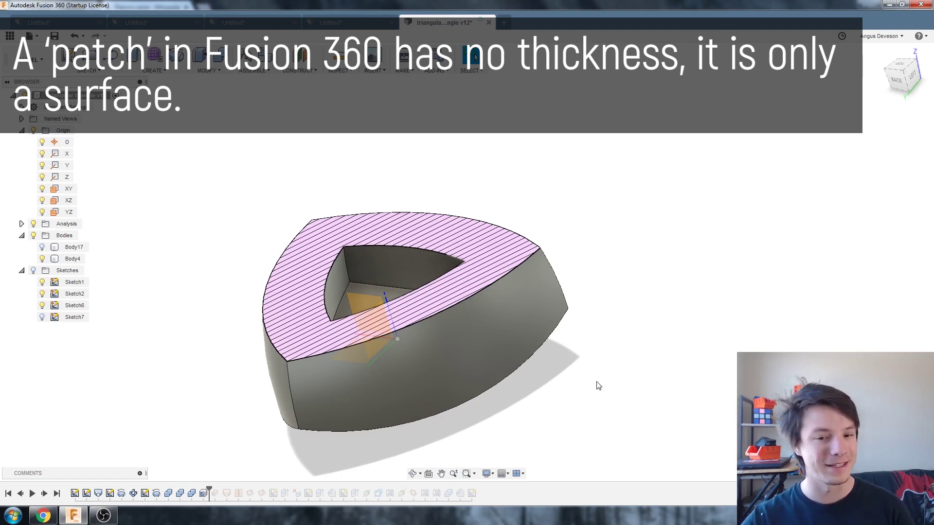
- Switch from the Model workspace to the Patch workspace
{"action": "left_click", "coordinate": [389, 383]}
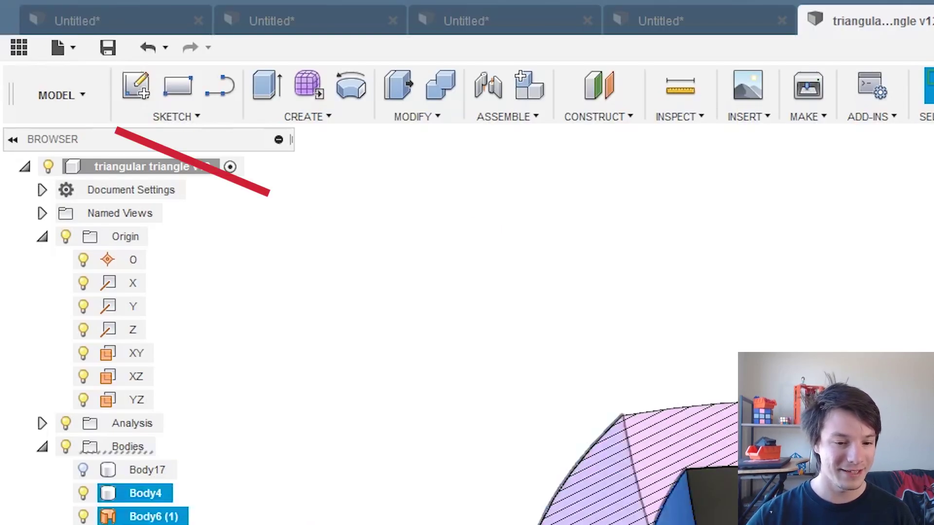
{"action": "left_click", "coordinate": [63, 100]}
{"action": "left_click", "coordinate": [45, 171]}
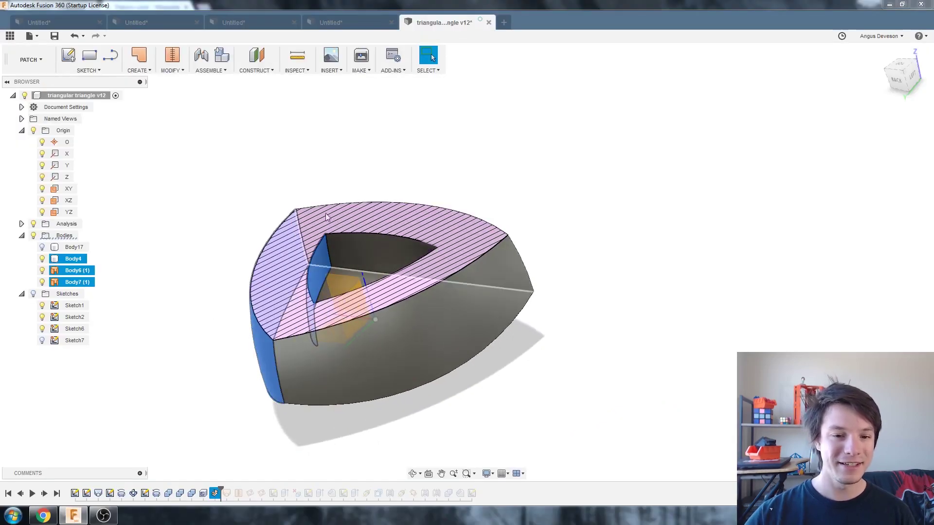
- Open the offset of the inner and outer side faces for editing, set its distance to 0 mm and accept it
{"action": "middle_click_drag", "start_coordinate": [266, 301], "coordinate": [207, 231], "text": "shift"}
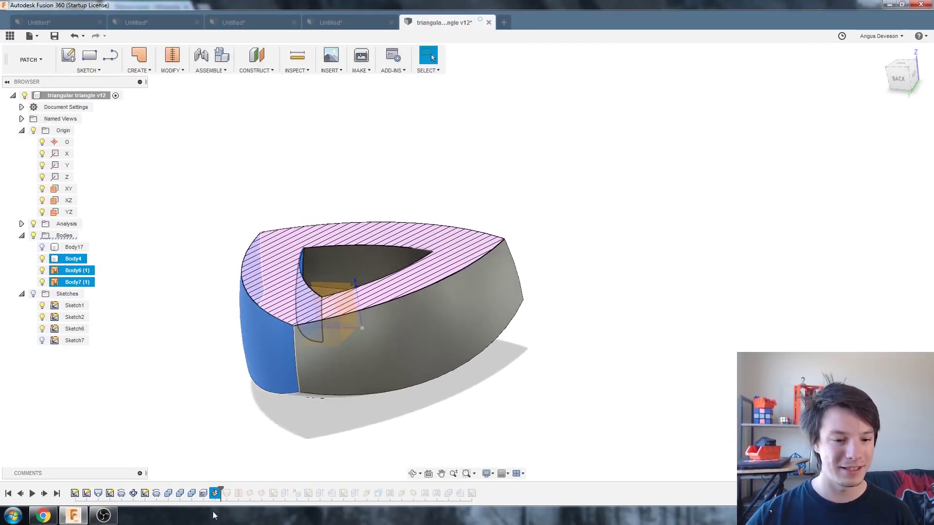
{"action": "right_click", "coordinate": [214, 494]}
{"action": "left_click", "coordinate": [226, 415]}
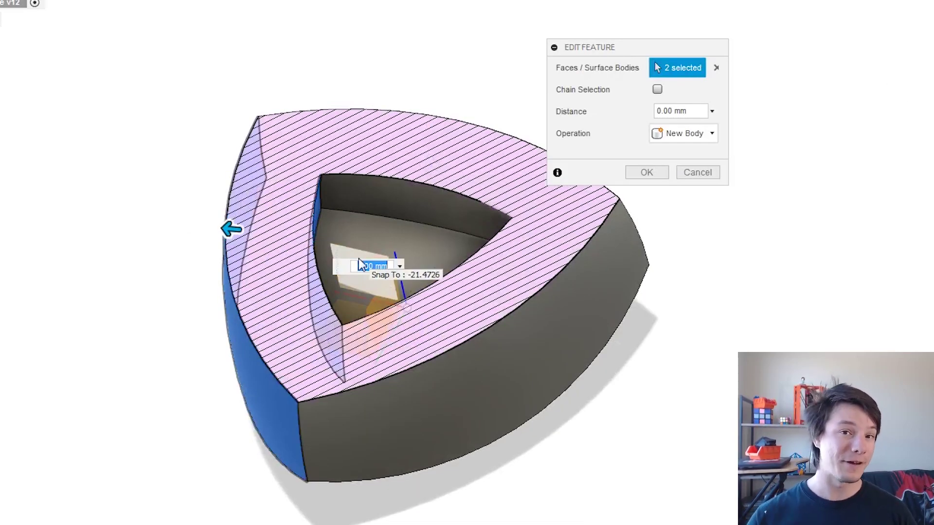
{"action": "triple_click", "coordinate": [689, 112]}
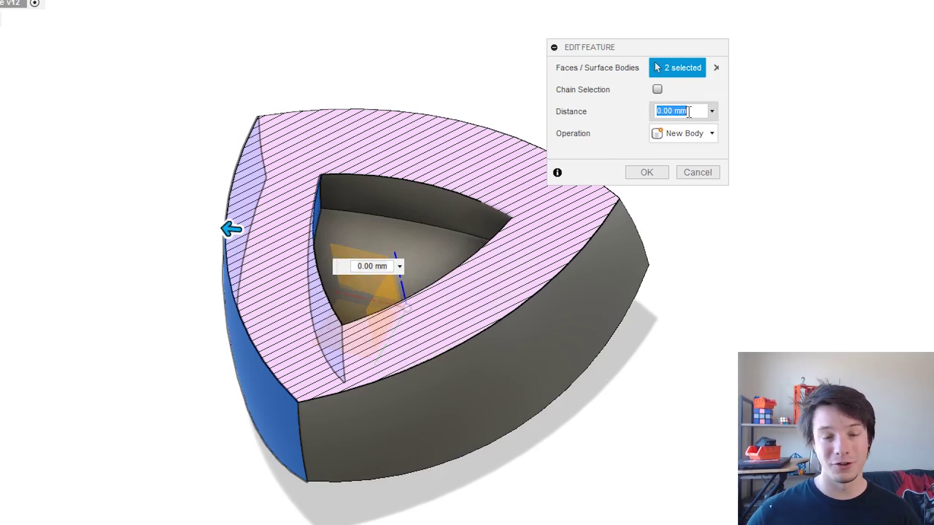
{"action": "type", "text": "3"}
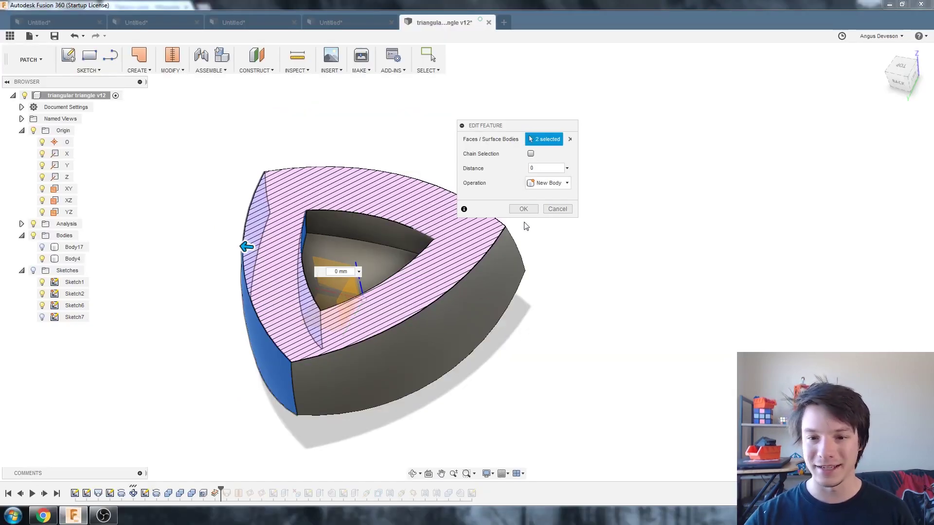
{"action": "left_click", "coordinate": [523, 209]}
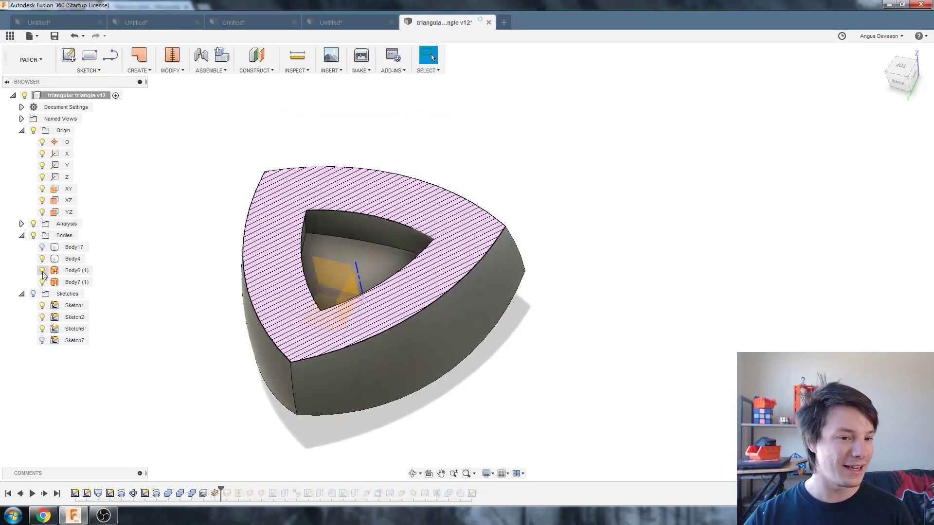
- Hide Body4 and the section analysis, and examine the two isolated offset surfaces from several angles
{"action": "left_click", "coordinate": [43, 260]}
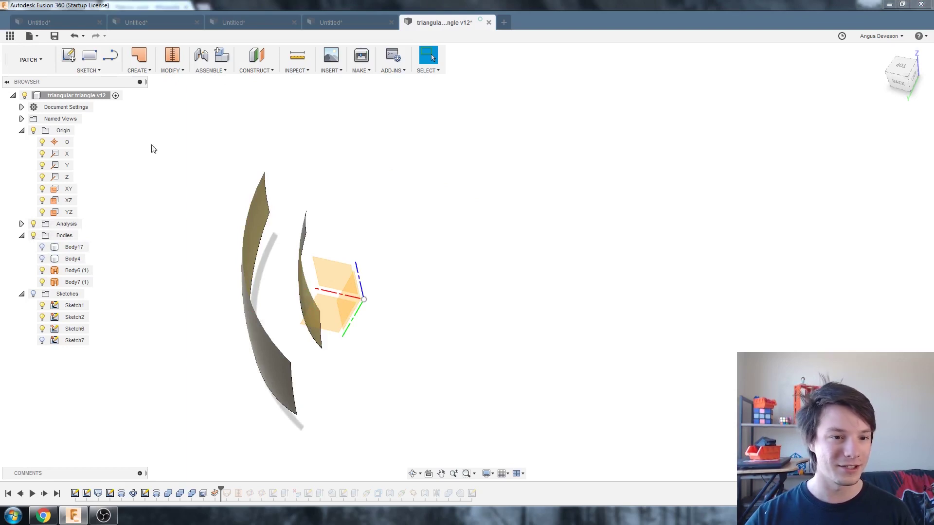
{"action": "left_click", "coordinate": [33, 224]}
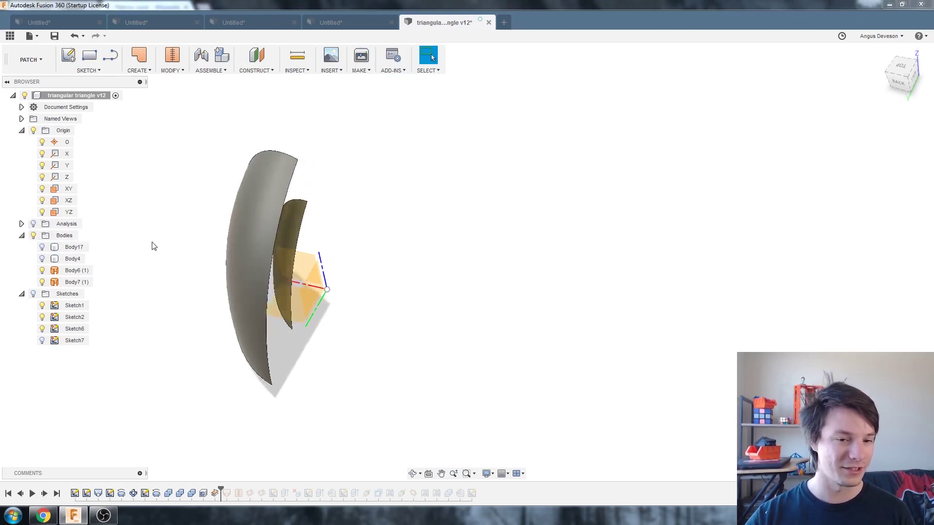
{"action": "middle_click_drag", "start_coordinate": [160, 239], "coordinate": [264, 262], "text": "shift"}
{"action": "middle_click_drag", "start_coordinate": [327, 267], "coordinate": [311, 221], "text": "shift"}
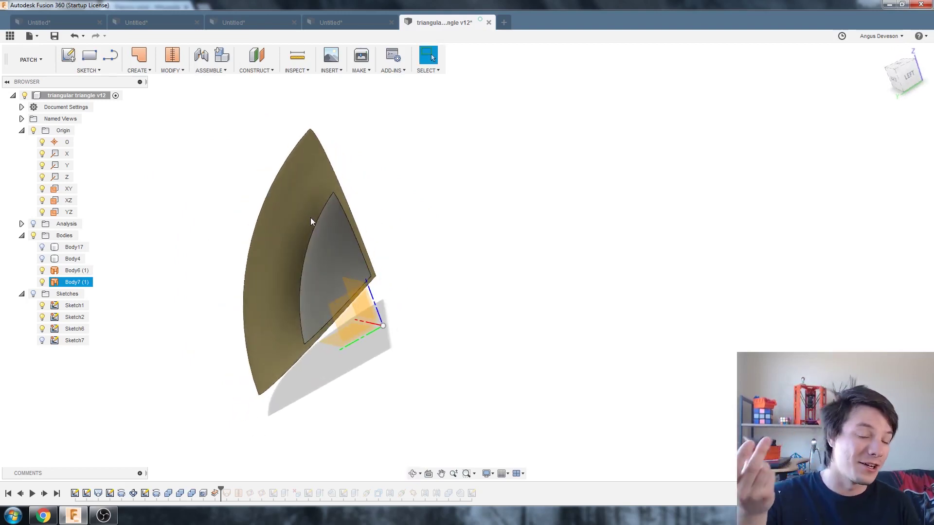
{"action": "middle_click_drag", "start_coordinate": [311, 219], "coordinate": [257, 342], "text": "shift"}
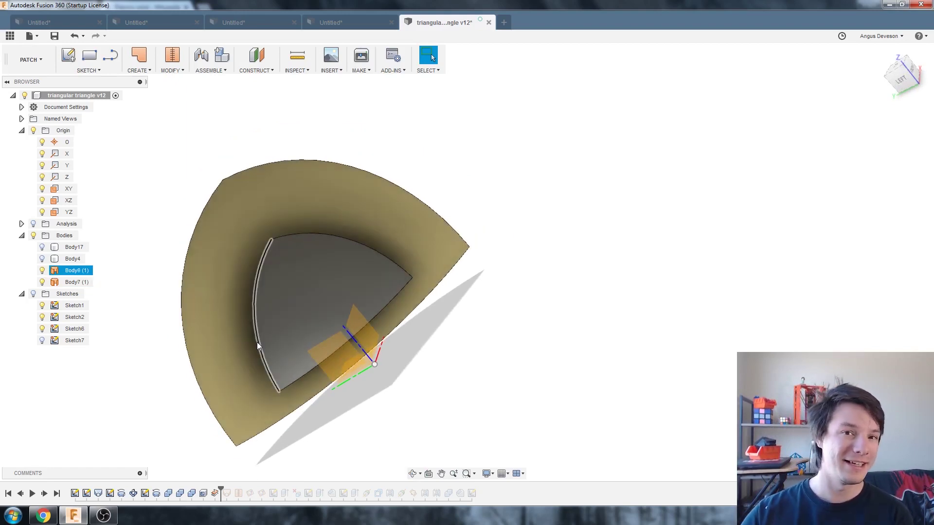
{"action": "middle_click_drag", "start_coordinate": [234, 238], "coordinate": [358, 256], "text": "shift"}
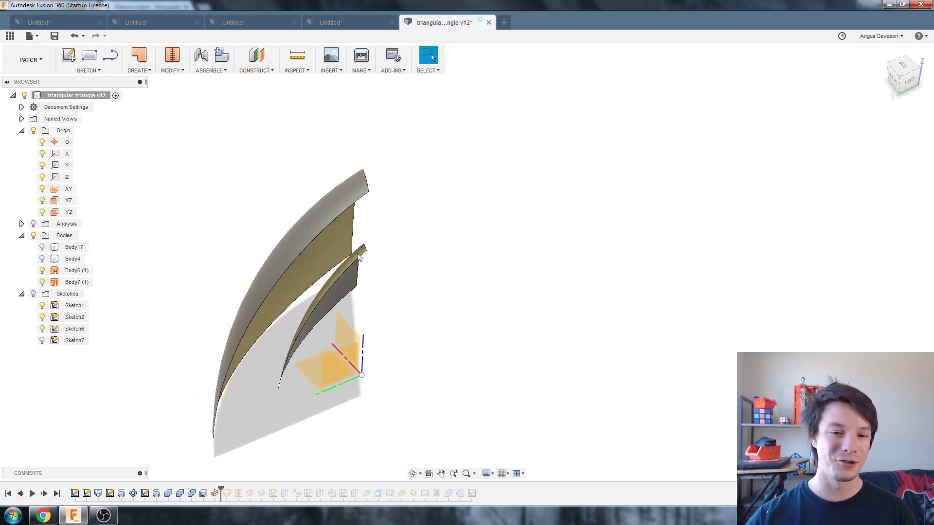
- Roll the timeline past the loft and inspect the surface it adds between the inner and outer patches
{"action": "left_click_drag", "start_coordinate": [220, 491], "coordinate": [232, 492]}
{"action": "left_click", "coordinate": [226, 493]}
{"action": "middle_click_drag", "start_coordinate": [272, 181], "coordinate": [308, 312], "text": "shift"}
{"action": "left_click", "coordinate": [307, 312], "text": "ctrl"}
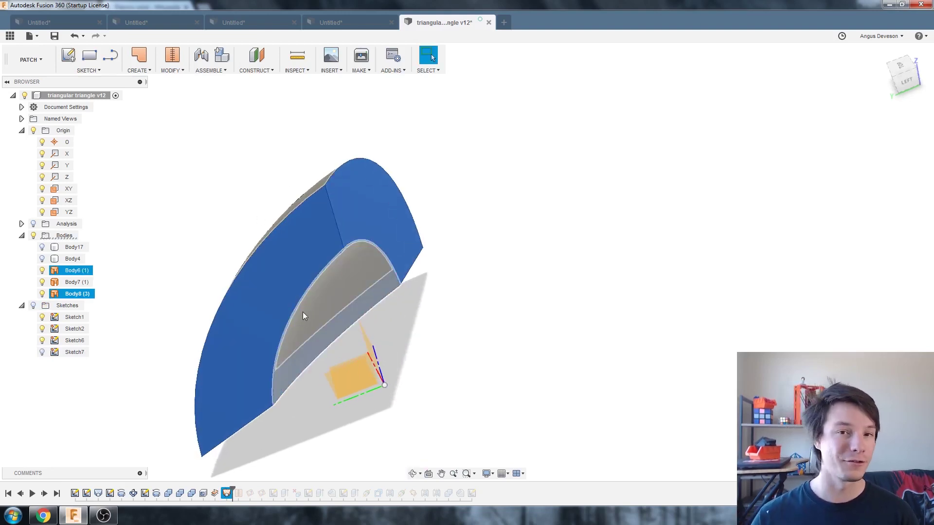
{"action": "left_click", "coordinate": [303, 313], "text": "ctrl"}
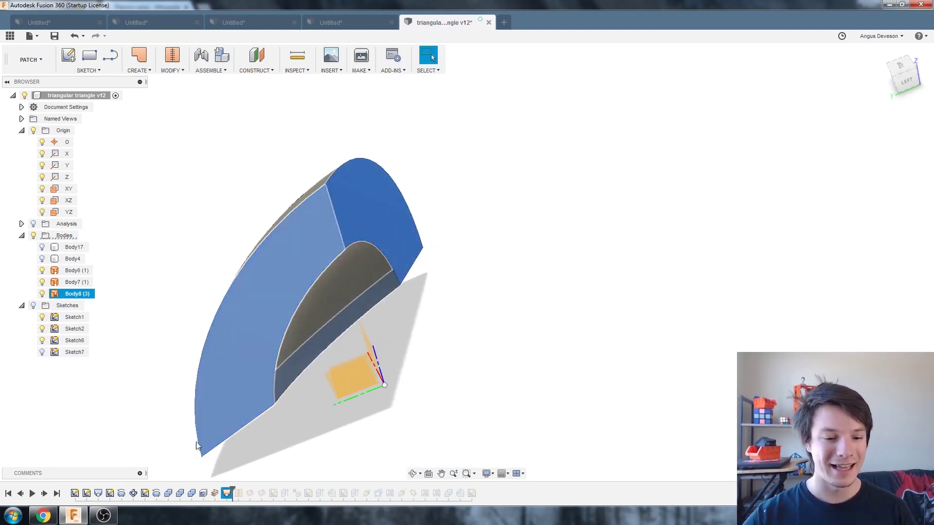
- Open the loft feature for editing and clear both of its selected profiles
{"action": "right_click", "coordinate": [226, 493]}
{"action": "left_click", "coordinate": [250, 406]}
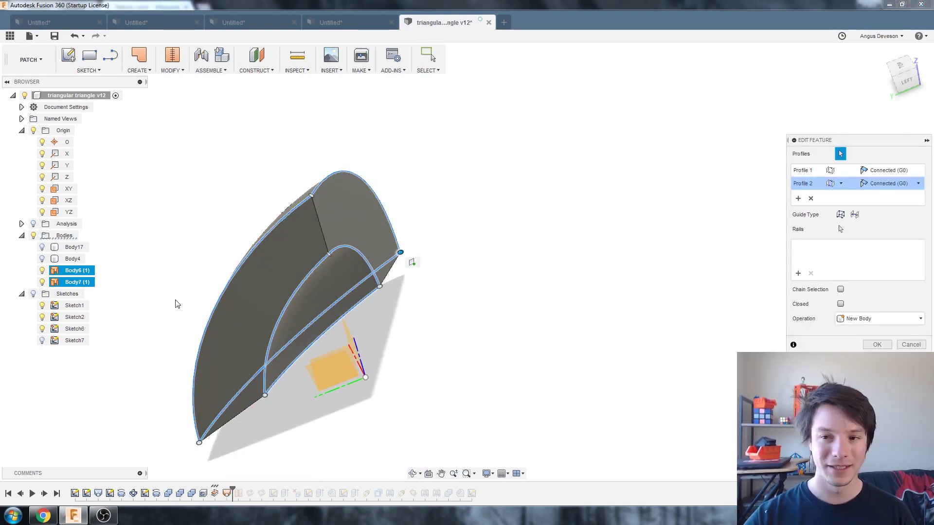
{"action": "middle_click_drag", "start_coordinate": [250, 211], "coordinate": [282, 211], "text": "shift"}
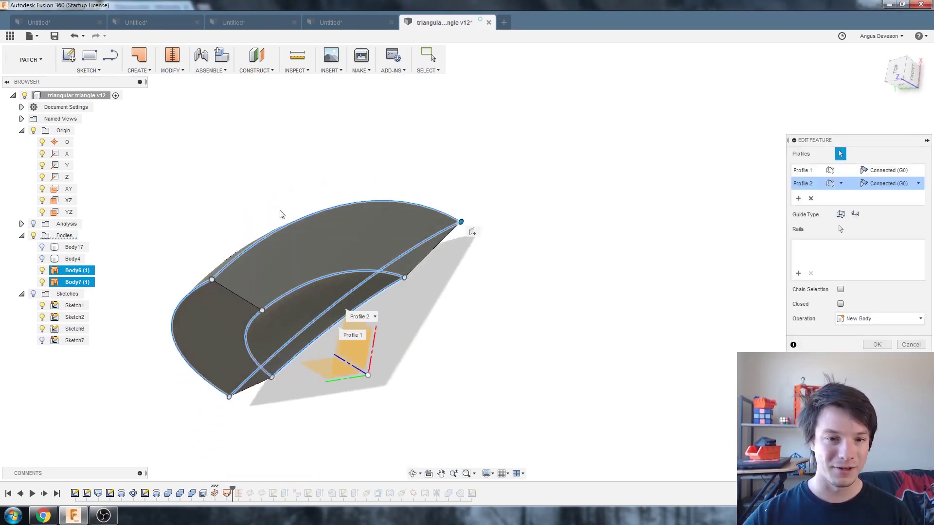
{"action": "middle_click_drag", "start_coordinate": [286, 321], "coordinate": [260, 249], "text": "shift"}
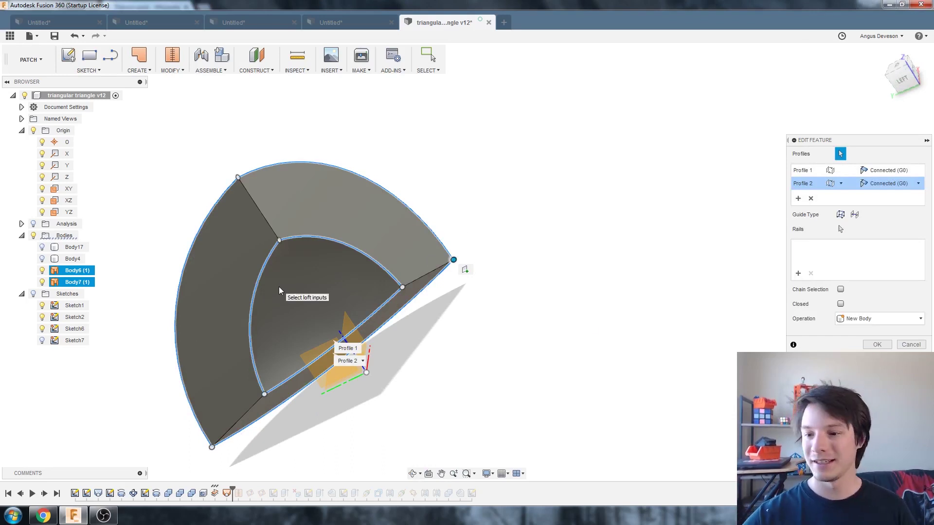
{"action": "left_click", "coordinate": [550, 320]}
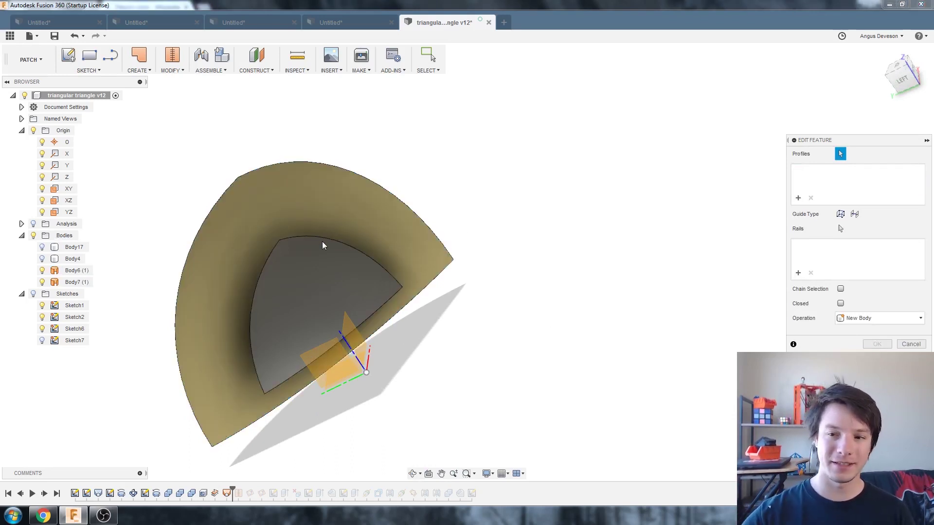
- Reselect the outer patch's edge loop as Profile 1 and the inner patch's edge loop as Profile 2, and accept the loft as a new body
{"action": "left_click", "coordinate": [233, 178]}
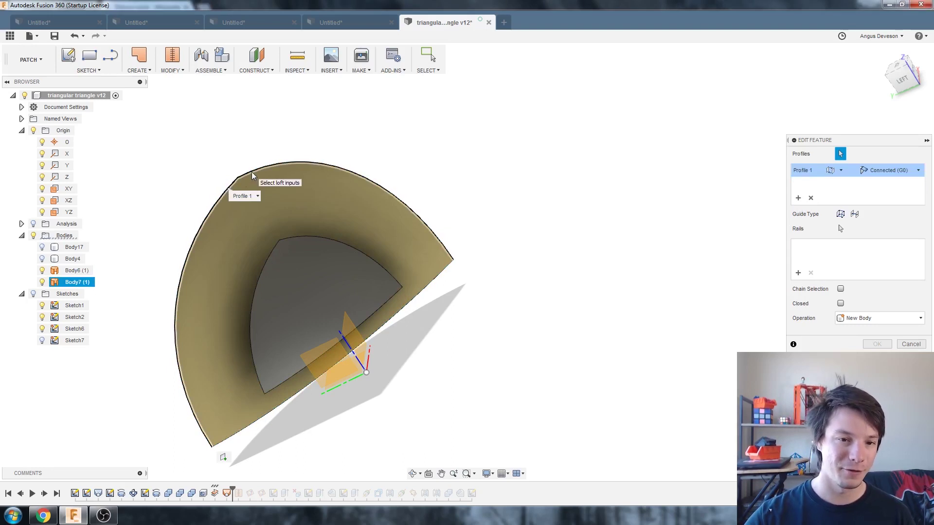
{"action": "middle_click_drag", "start_coordinate": [463, 267], "coordinate": [251, 222], "text": "shift"}
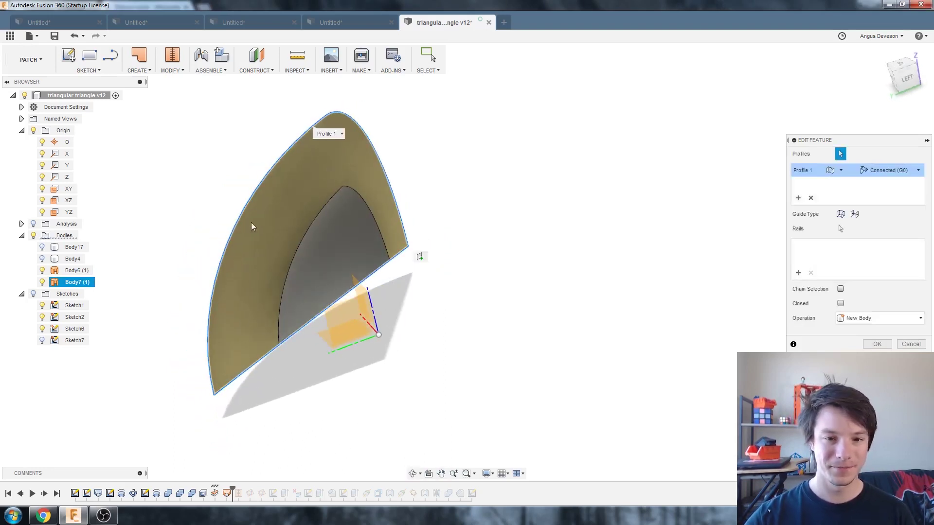
{"action": "left_click", "coordinate": [328, 203]}
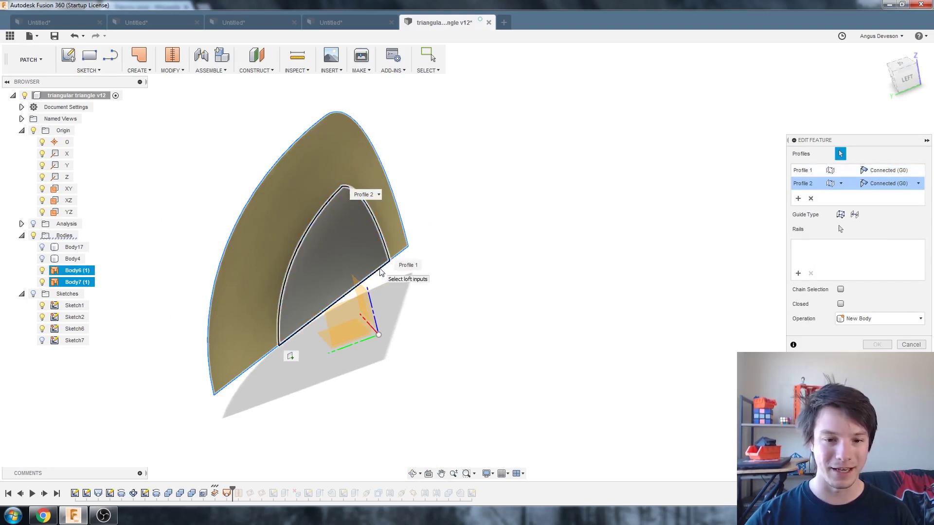
{"action": "middle_click_drag", "start_coordinate": [381, 271], "coordinate": [373, 318], "text": "shift"}
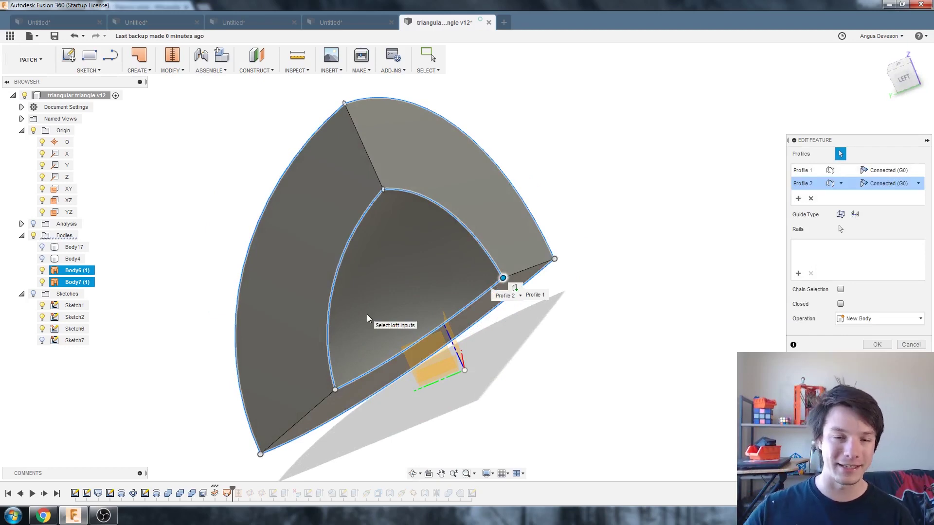
{"action": "middle_click_drag", "start_coordinate": [350, 124], "coordinate": [281, 119], "text": "shift"}
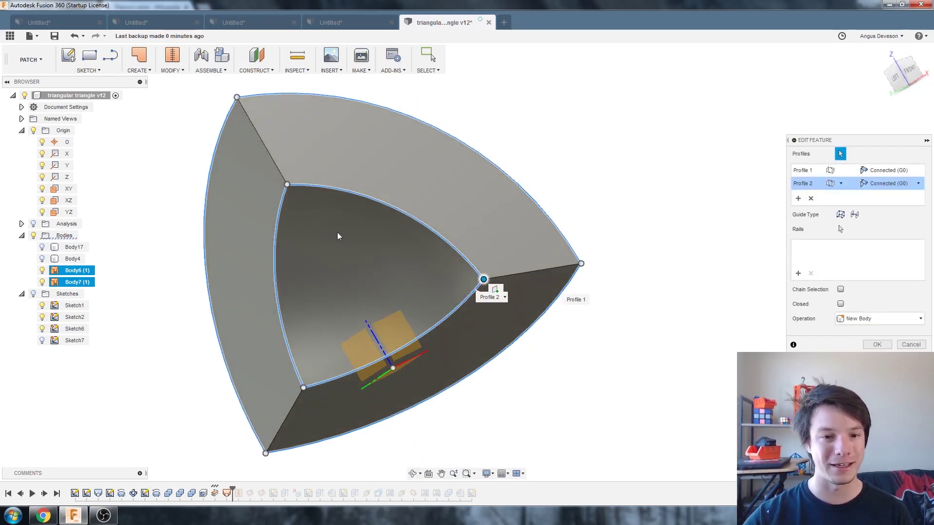
{"action": "middle_click_drag", "start_coordinate": [337, 235], "coordinate": [360, 243], "text": "shift"}
{"action": "middle_click_drag", "start_coordinate": [263, 265], "coordinate": [286, 294], "text": "shift"}
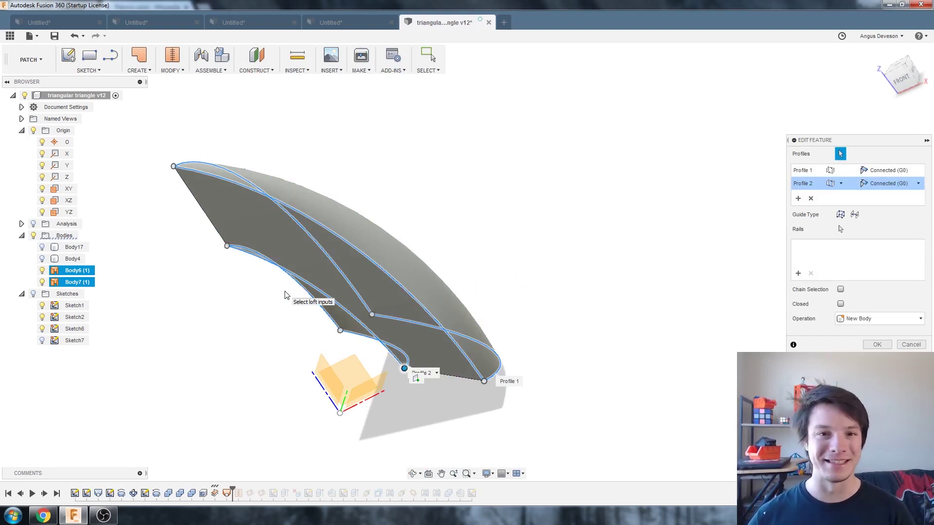
{"action": "middle_click_drag", "start_coordinate": [286, 295], "coordinate": [366, 216], "text": "shift"}
{"action": "key", "text": "Return"}
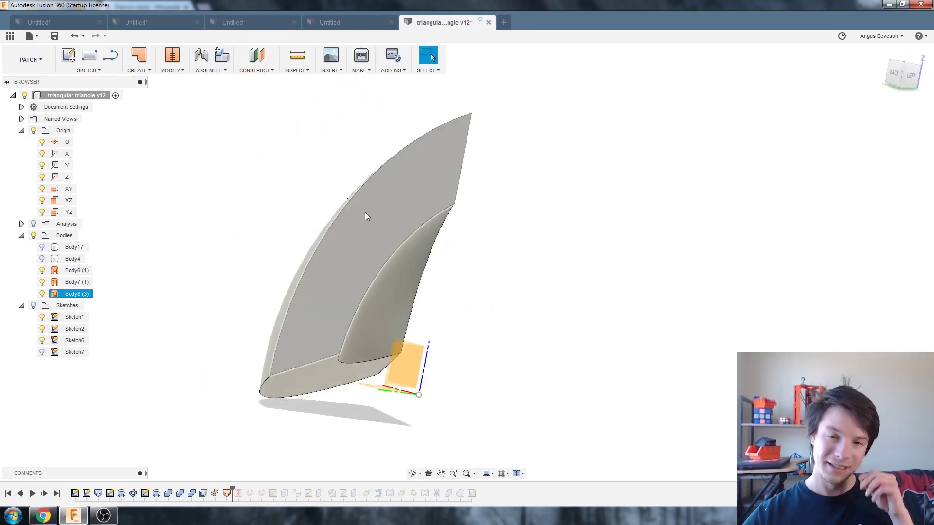
- Inspect the hollow interior between the patches in section, and turn the section analysis off
{"action": "key", "text": "Escape"}
{"action": "middle_click_drag", "start_coordinate": [146, 216], "coordinate": [349, 285], "text": "shift"}
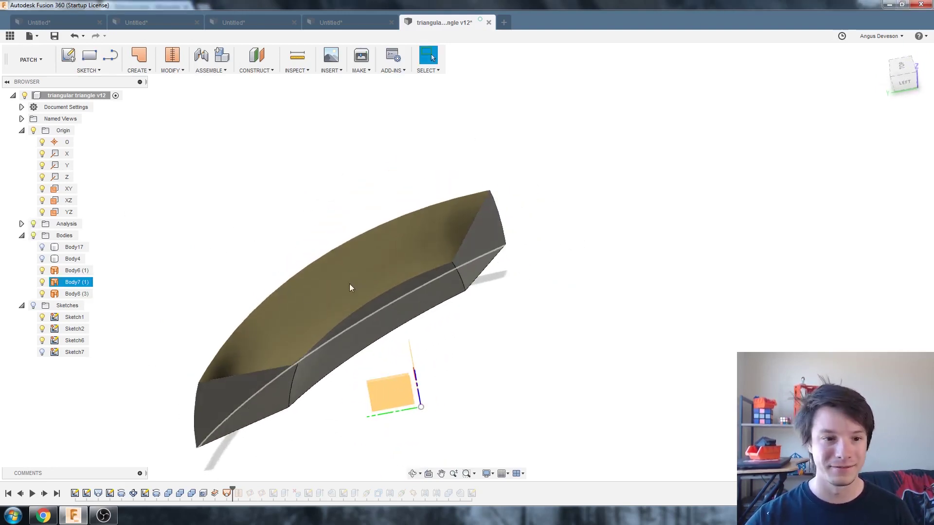
{"action": "left_click", "coordinate": [34, 224]}
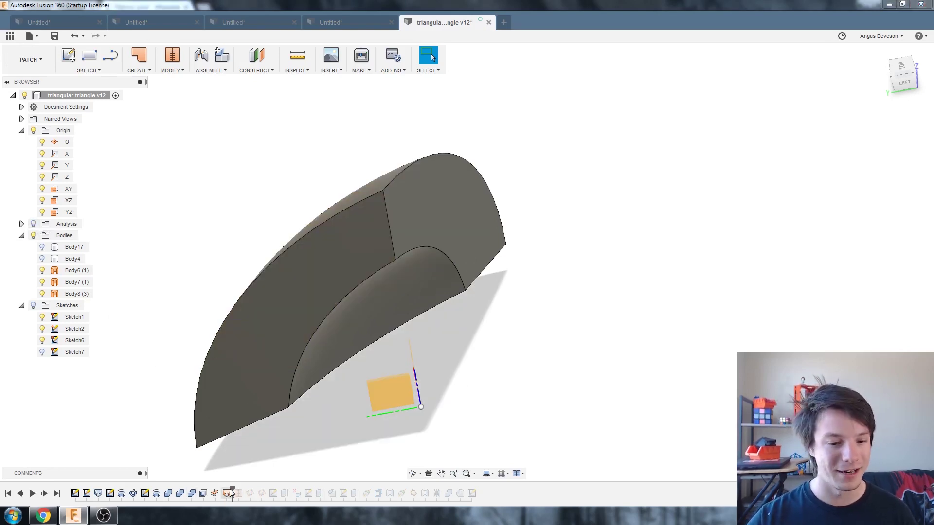
- Roll the timeline past the stitch and open that feature for editing
{"action": "left_click_drag", "start_coordinate": [231, 493], "coordinate": [244, 493]}
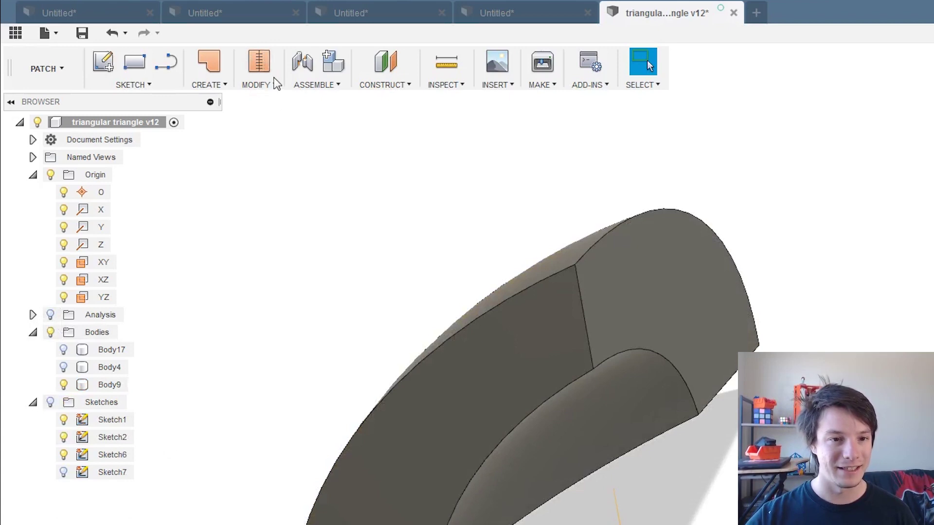
{"action": "left_click", "coordinate": [269, 86]}
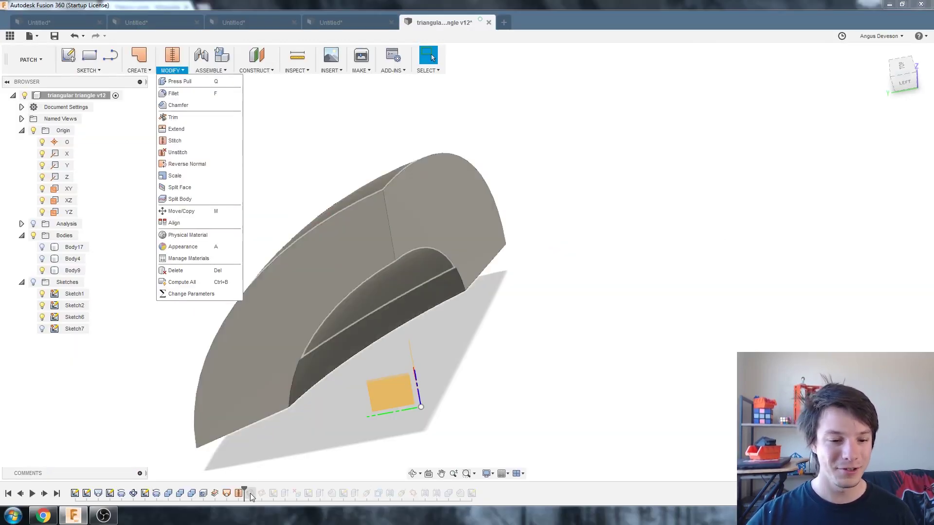
{"action": "right_click", "coordinate": [239, 493]}
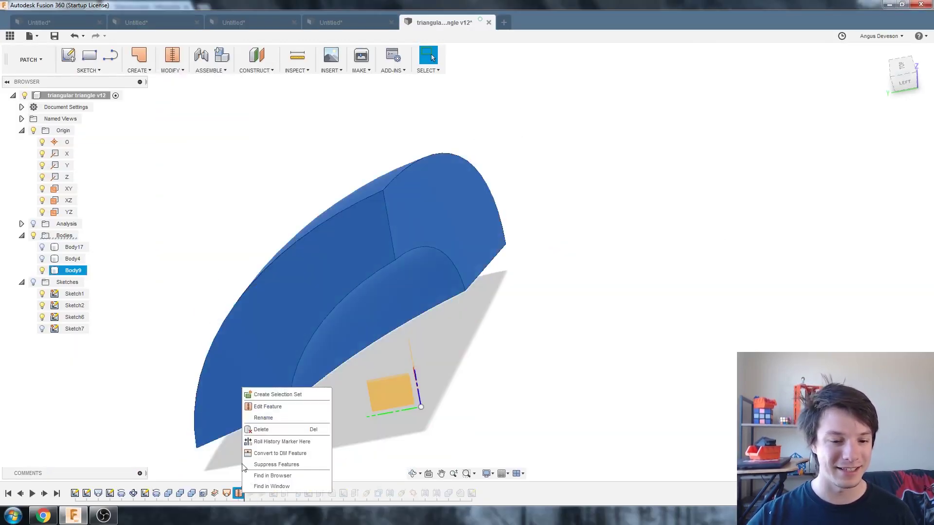
{"action": "left_click", "coordinate": [266, 407]}
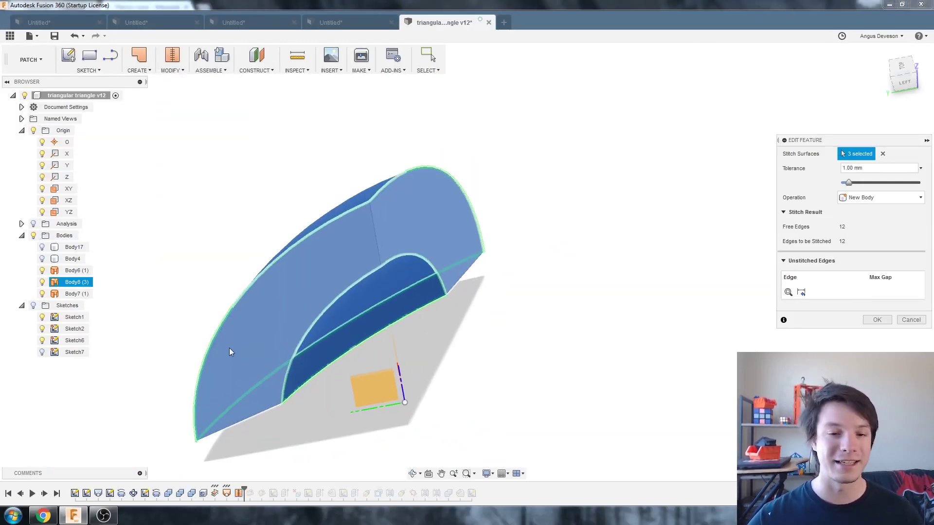
- Reselect the lofted, inner and outer surfaces for the stitch, keeping the 1.00 mm tolerance and New Body operation, and accept it
{"action": "left_click", "coordinate": [229, 349]}
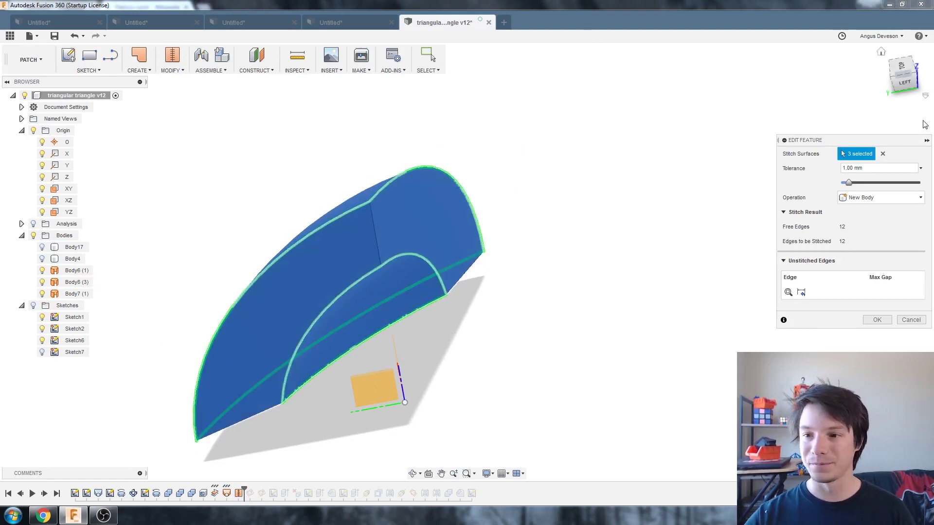
{"action": "left_click", "coordinate": [320, 256]}
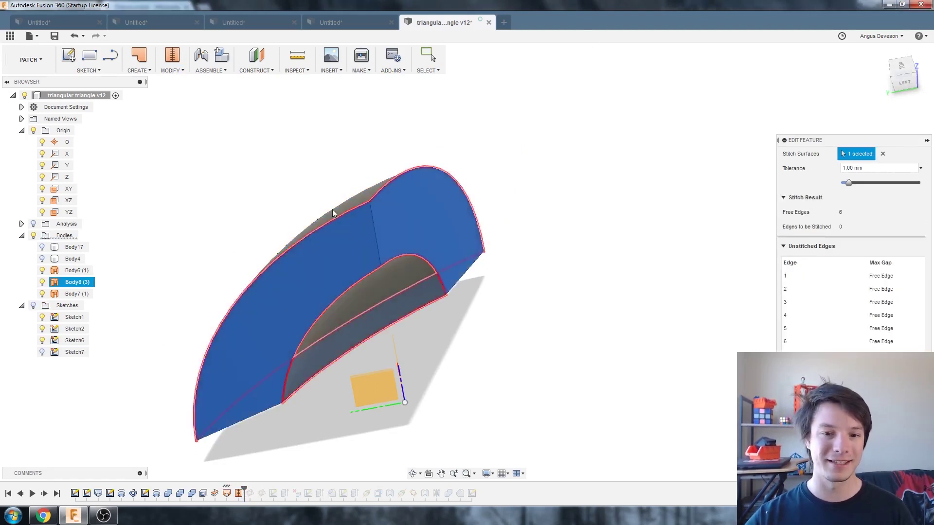
{"action": "left_click", "coordinate": [352, 209]}
{"action": "left_click", "coordinate": [364, 285]}
{"action": "left_click", "coordinate": [287, 234]}
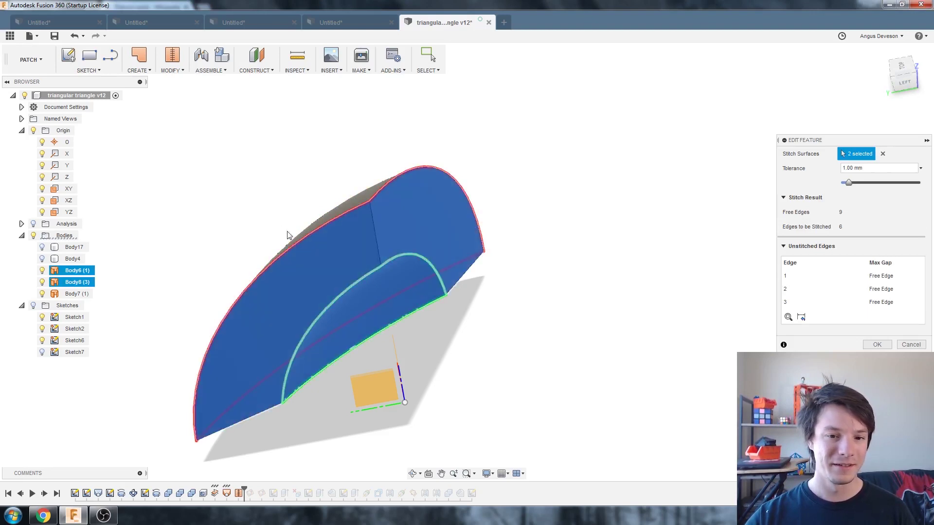
{"action": "left_click", "coordinate": [361, 197]}
{"action": "middle_click_drag", "start_coordinate": [313, 267], "coordinate": [253, 263], "text": "shift"}
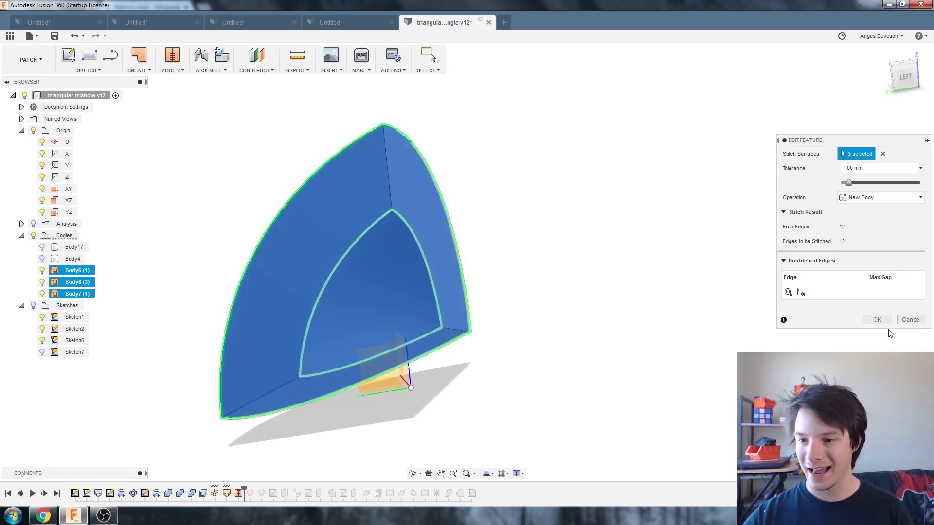
{"action": "left_click", "coordinate": [877, 320]}
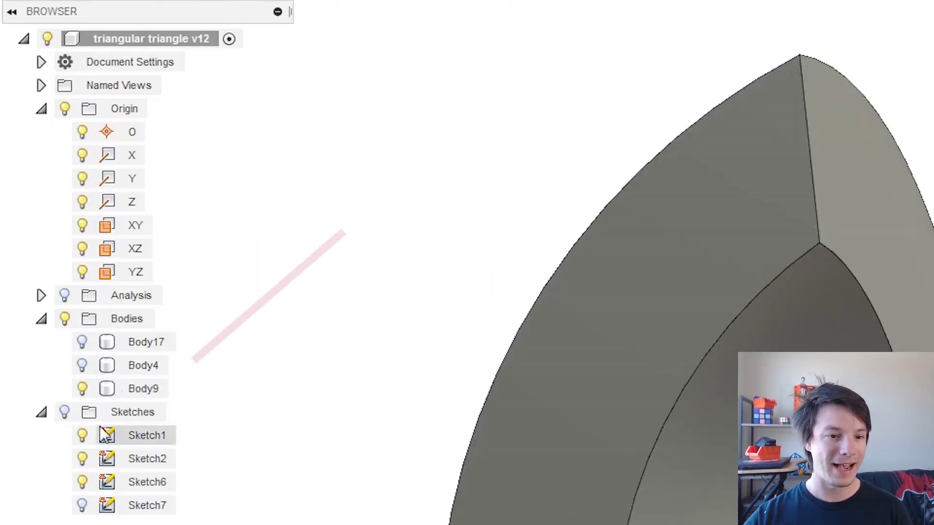
- Check the stitched Body9 with the section analysis turned on, and turn the analysis off again
{"action": "left_click", "coordinate": [157, 385]}
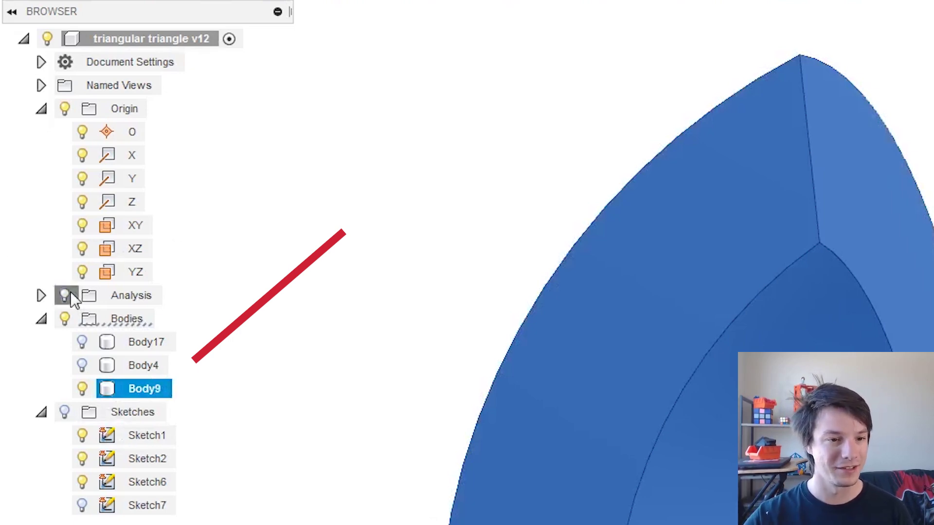
{"action": "left_click", "coordinate": [71, 291]}
{"action": "mouse_move", "coordinate": [238, 271]}
{"action": "middle_mouse_down", "text": "shift"}
{"action": "mouse_move", "coordinate": [301, 318]}
{"action": "mouse_move", "coordinate": [331, 276]}
{"action": "mouse_move", "coordinate": [340, 229]}
{"action": "mouse_move", "coordinate": [311, 243]}
{"action": "middle_mouse_up", "text": "shift"}
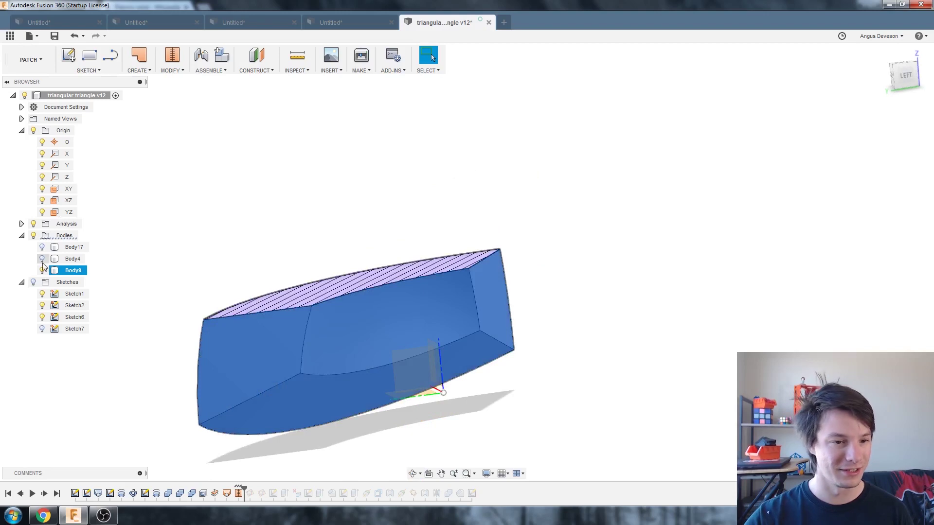
{"action": "left_click", "coordinate": [32, 223]}
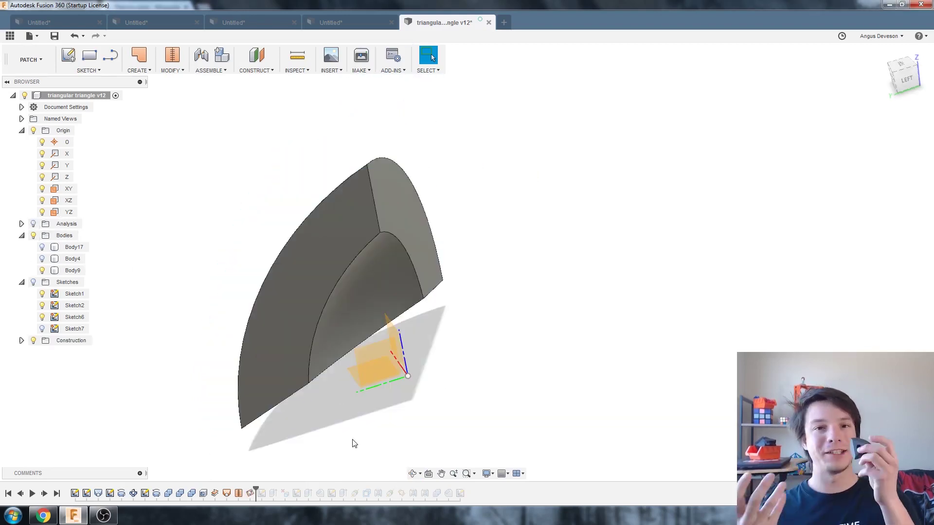
- Examine the inner face and angled sides of the stitched Body9 from several directions
{"action": "left_click", "coordinate": [349, 389]}
{"action": "middle_click_drag", "start_coordinate": [349, 388], "coordinate": [308, 299], "text": "shift"}
{"action": "middle_click_drag", "start_coordinate": [293, 254], "coordinate": [305, 294], "text": "shift"}
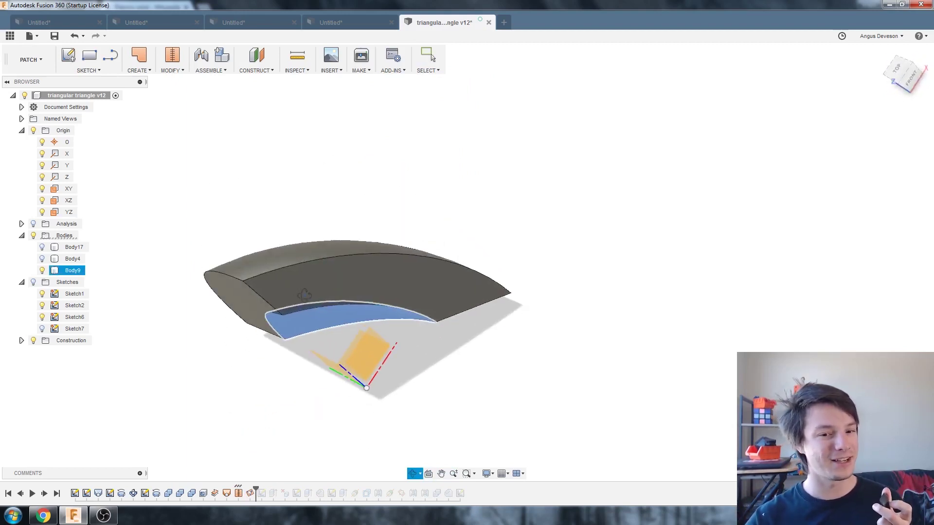
{"action": "left_click", "coordinate": [316, 334]}
{"action": "scroll", "coordinate": [233, 361], "scroll_direction": "down", "scroll_amount": 2}
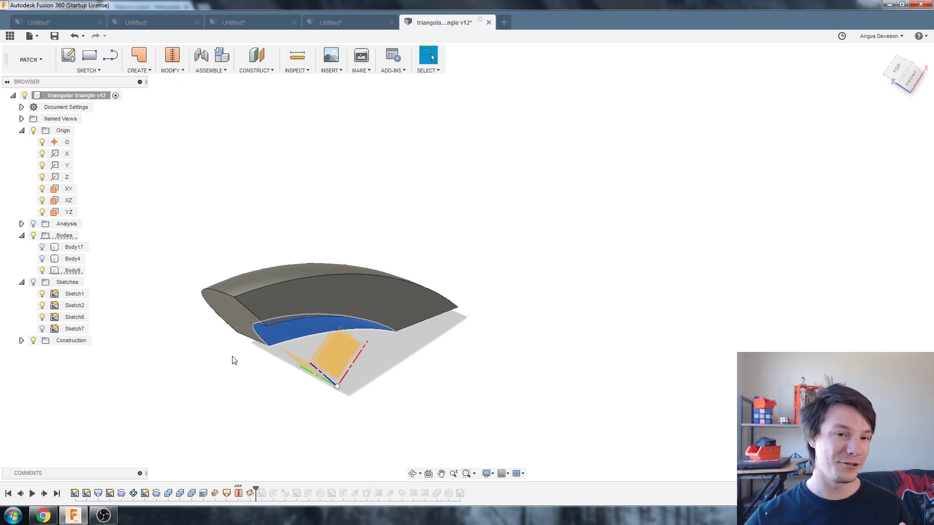
{"action": "middle_click_drag", "start_coordinate": [234, 360], "coordinate": [298, 338], "text": "shift"}
{"action": "left_click", "coordinate": [279, 334]}
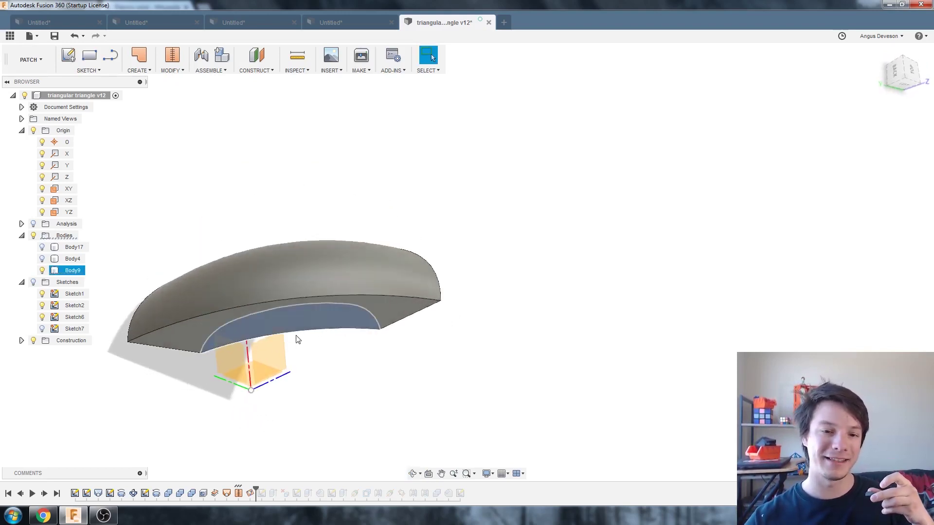
{"action": "left_click", "coordinate": [288, 359]}
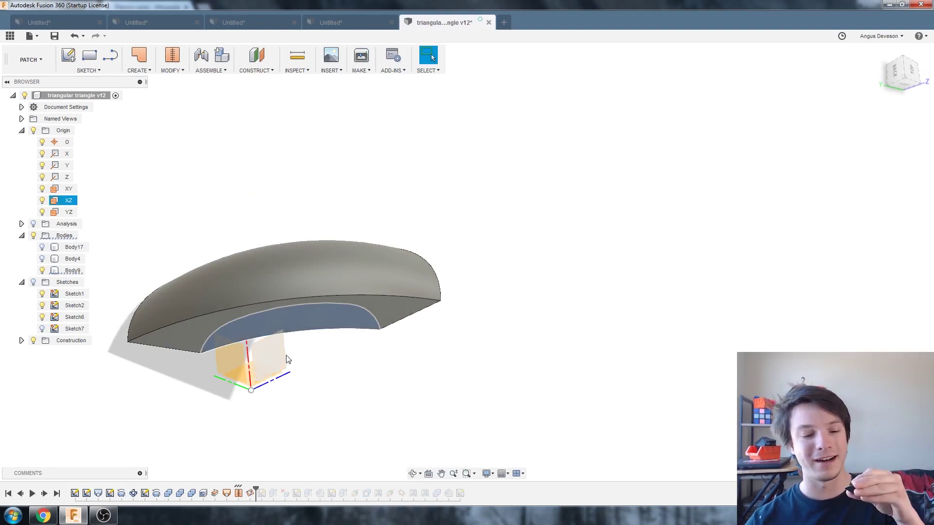
{"action": "middle_click_drag", "start_coordinate": [270, 362], "coordinate": [439, 217], "text": "shift"}
{"action": "left_click", "coordinate": [274, 303]}
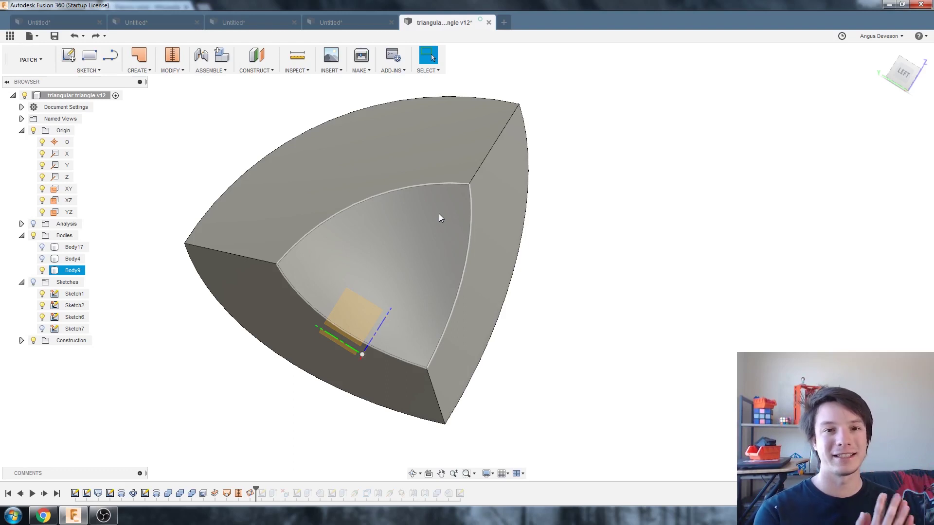
{"action": "middle_click_drag", "start_coordinate": [465, 203], "coordinate": [315, 227], "text": "shift"}
{"action": "key", "text": "Escape"}
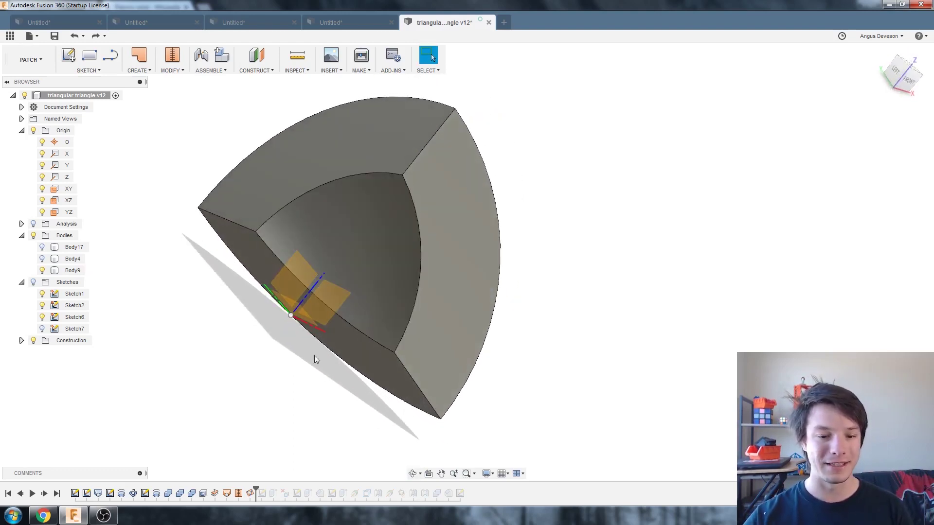
- Switch from the Patch workspace back to the Model workspace and open the list of construction geometry commands
{"action": "right_click", "coordinate": [251, 493]}
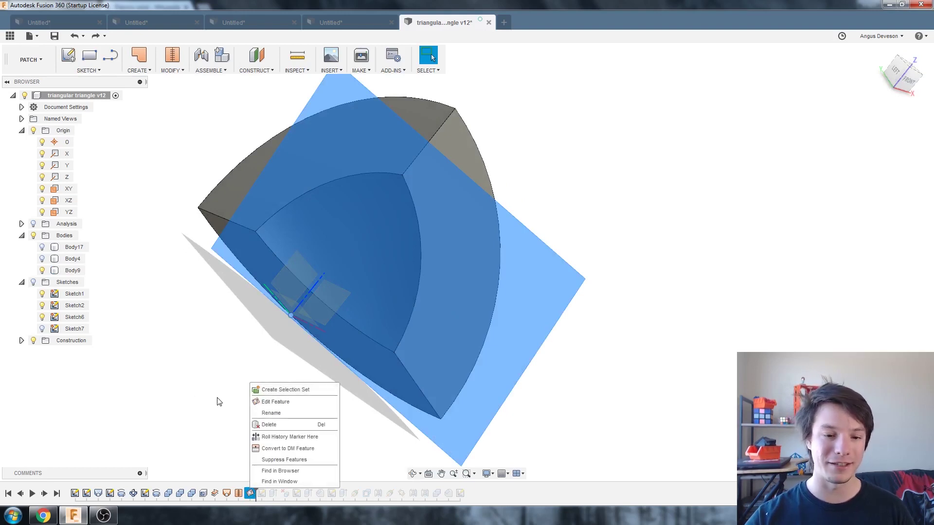
{"action": "left_click", "coordinate": [154, 340]}
{"action": "left_click", "coordinate": [212, 79]}
{"action": "left_click", "coordinate": [30, 59]}
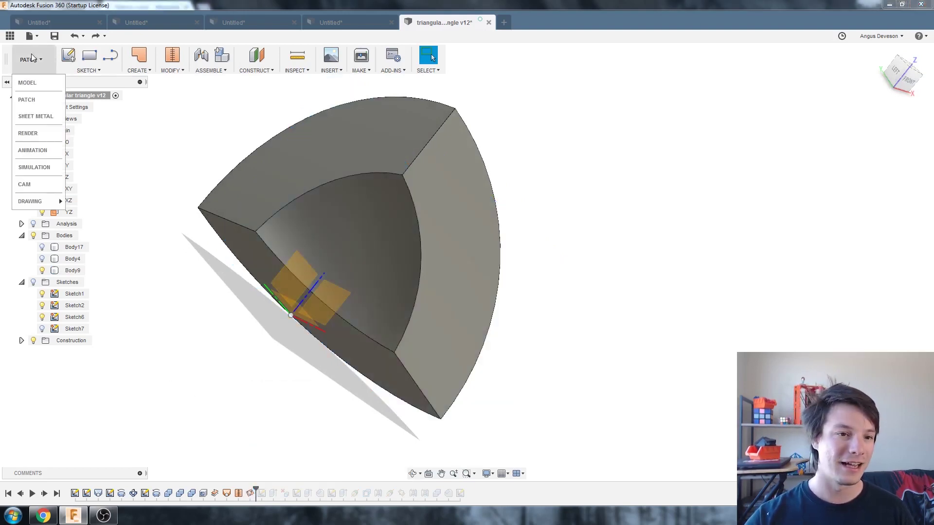
{"action": "left_click", "coordinate": [42, 83]}
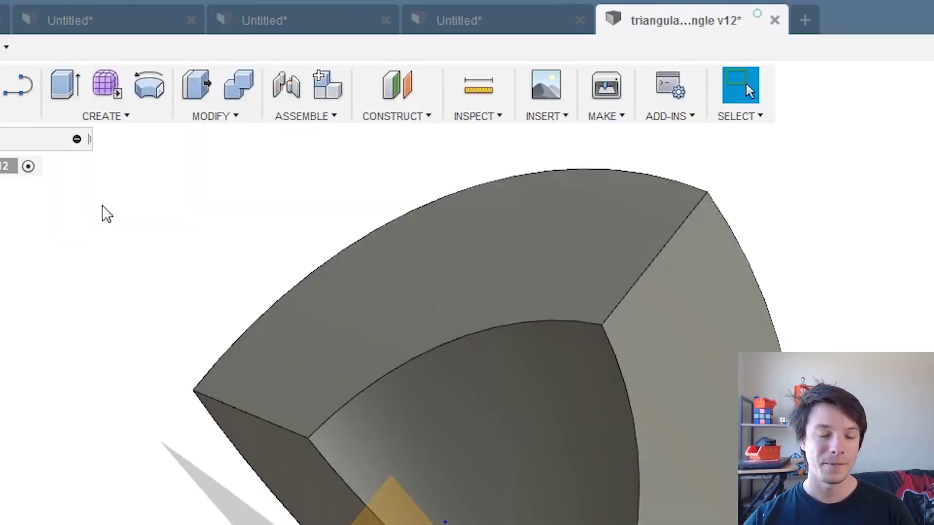
{"action": "left_click", "coordinate": [414, 115]}
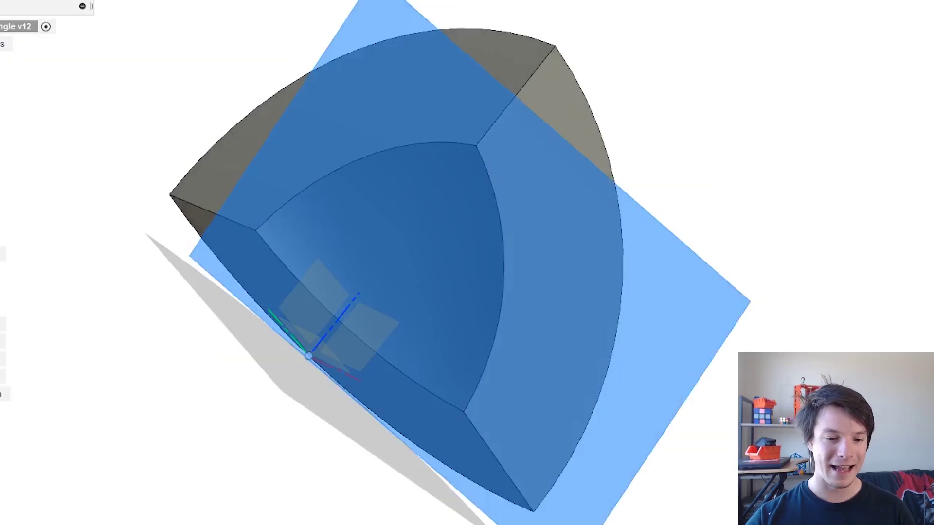
- Redefine the construction plane by clearing its vertices and reselecting the three inner corners of the side
{"action": "right_click", "coordinate": [246, 469]}
{"action": "left_click", "coordinate": [307, 499]}
{"action": "middle_click_drag", "start_coordinate": [305, 506], "coordinate": [311, 302], "text": "shift"}
{"action": "left_click", "coordinate": [675, 93]}
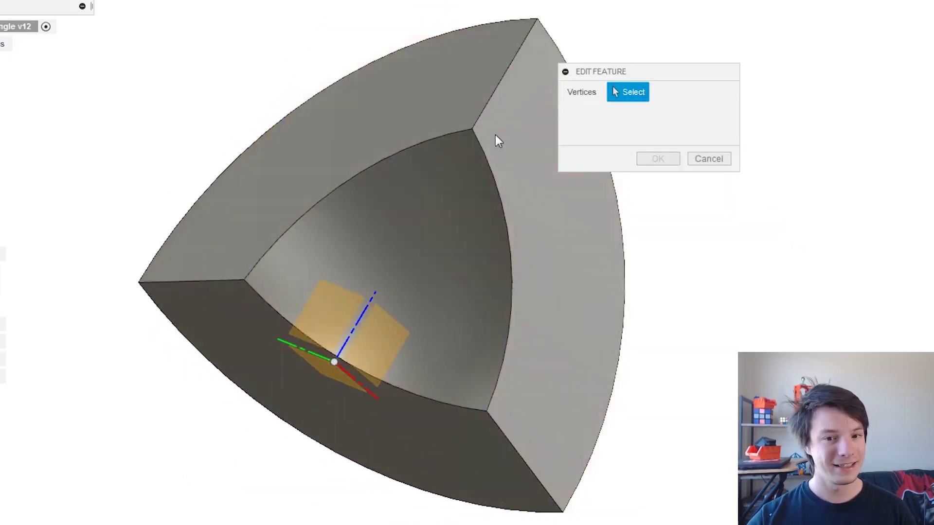
{"action": "left_click", "coordinate": [470, 131]}
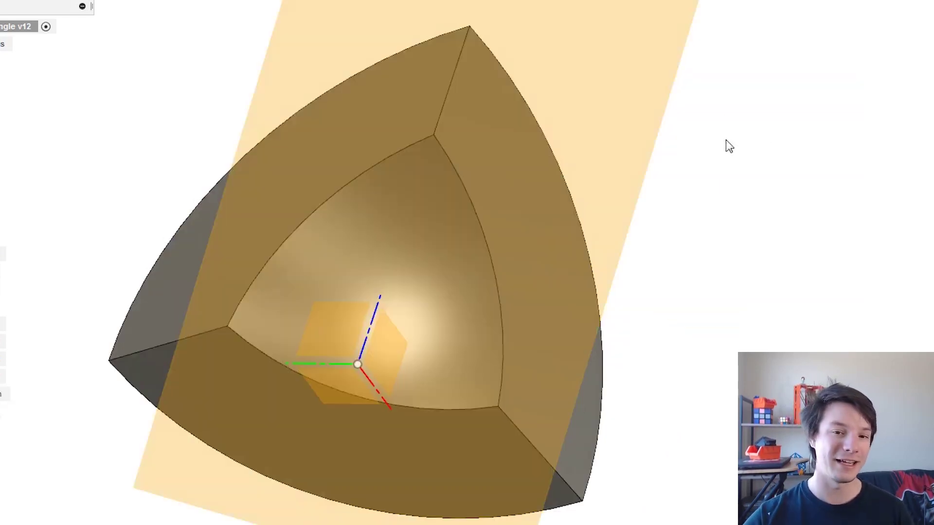
{"action": "mouse_move", "coordinate": [725, 146]}
{"action": "middle_mouse_down", "text": "shift"}
{"action": "mouse_move", "coordinate": [464, 248]}
{"action": "mouse_move", "coordinate": [402, 238]}
{"action": "mouse_move", "coordinate": [487, 240]}
{"action": "mouse_move", "coordinate": [441, 325]}
{"action": "mouse_move", "coordinate": [467, 233]}
{"action": "mouse_move", "coordinate": [525, 197]}
{"action": "middle_mouse_up", "text": "shift"}
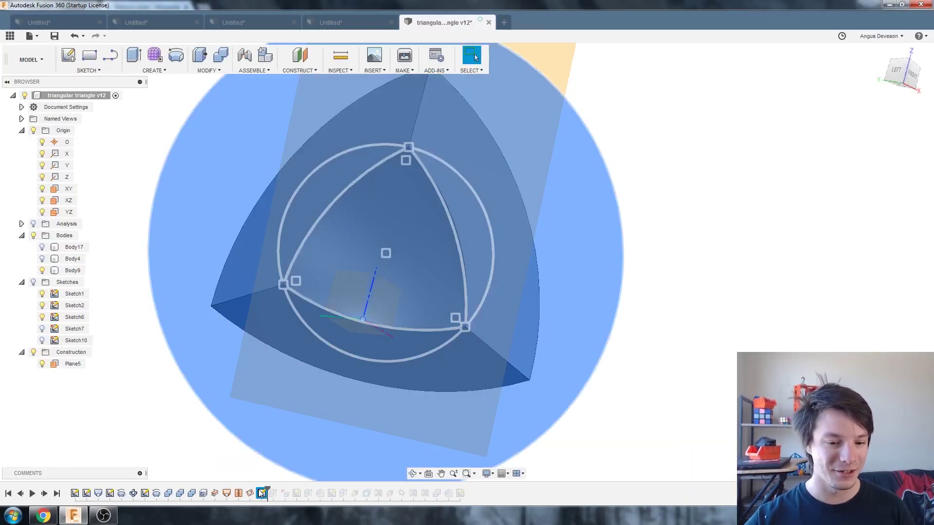
- Open Sketch10 on the construction plane for editing and hide Sketch1, Sketch2 and Sketch6
{"action": "right_click", "coordinate": [262, 493]}
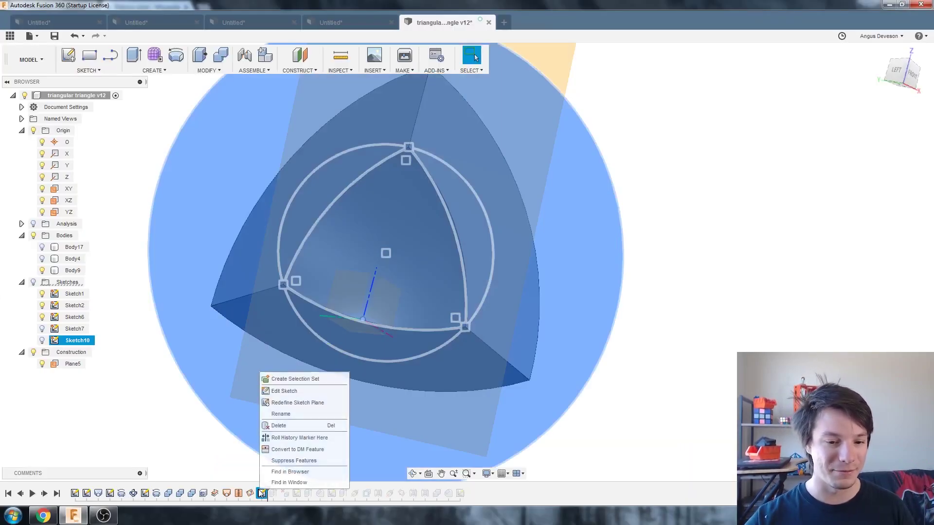
{"action": "left_click", "coordinate": [287, 392]}
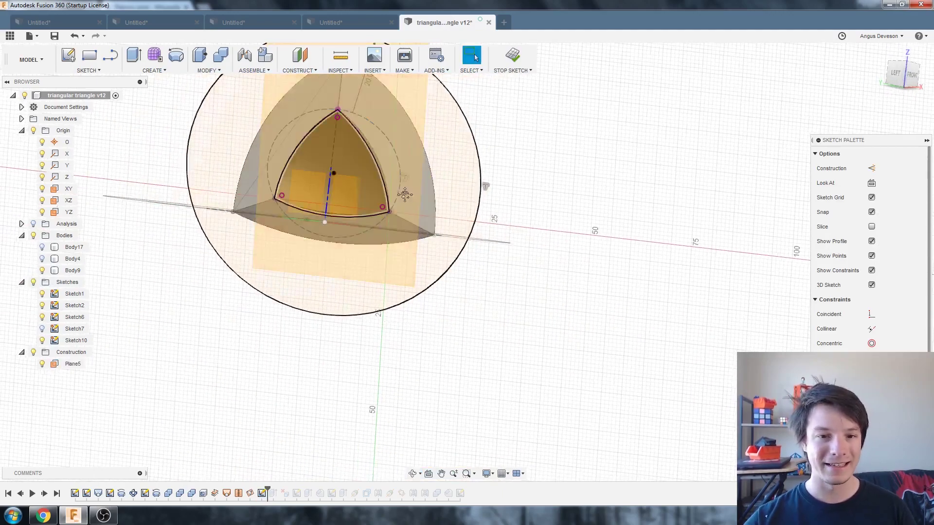
{"action": "mouse_move", "coordinate": [154, 248]}
{"action": "middle_mouse_down"}
{"action": "mouse_move", "coordinate": [198, 238]}
{"action": "mouse_move", "coordinate": [148, 203]}
{"action": "mouse_move", "coordinate": [201, 226]}
{"action": "middle_mouse_up"}
{"action": "left_click", "coordinate": [42, 294]}
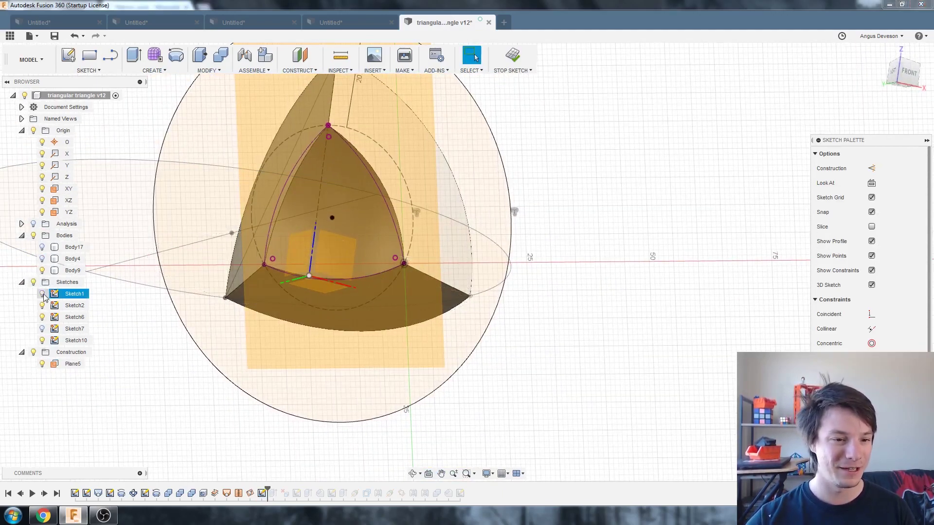
{"action": "left_click", "coordinate": [42, 317]}
{"action": "mouse_move", "coordinate": [253, 204]}
{"action": "middle_mouse_down", "text": "shift"}
{"action": "mouse_move", "coordinate": [278, 184]}
{"action": "mouse_move", "coordinate": [326, 170]}
{"action": "mouse_move", "coordinate": [294, 164]}
{"action": "middle_mouse_up", "text": "shift"}
{"action": "scroll", "coordinate": [279, 184], "scroll_direction": "up", "scroll_amount": 3}
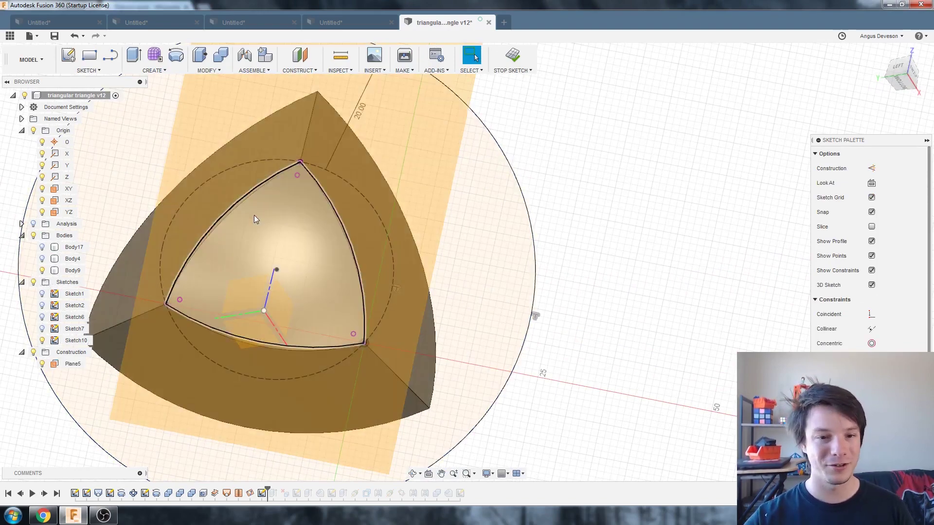
- Check the inner triangle profile and the surrounding ring profile of Sketch10, and finish the sketch
{"action": "left_click", "coordinate": [254, 214]}
{"action": "left_click", "coordinate": [590, 188]}
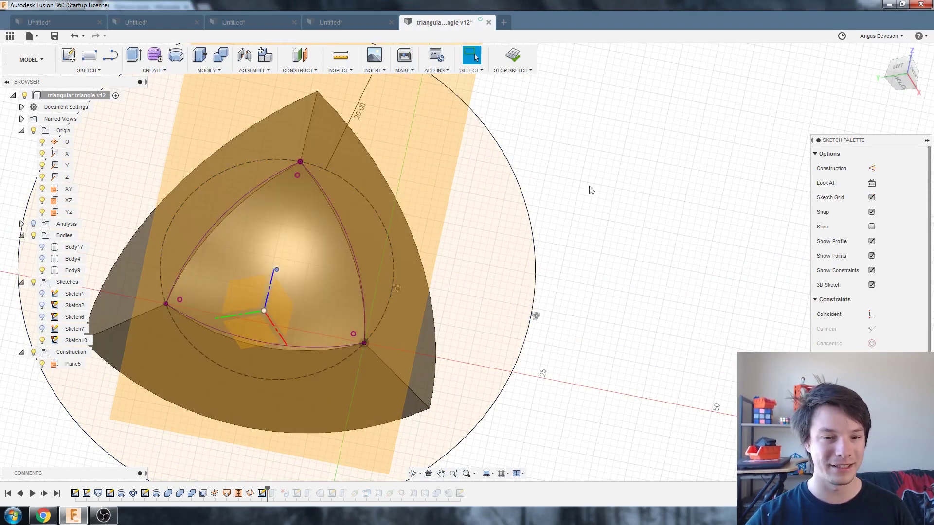
{"action": "middle_click_drag", "start_coordinate": [590, 188], "coordinate": [663, 176], "text": "shift"}
{"action": "left_click", "coordinate": [554, 152]}
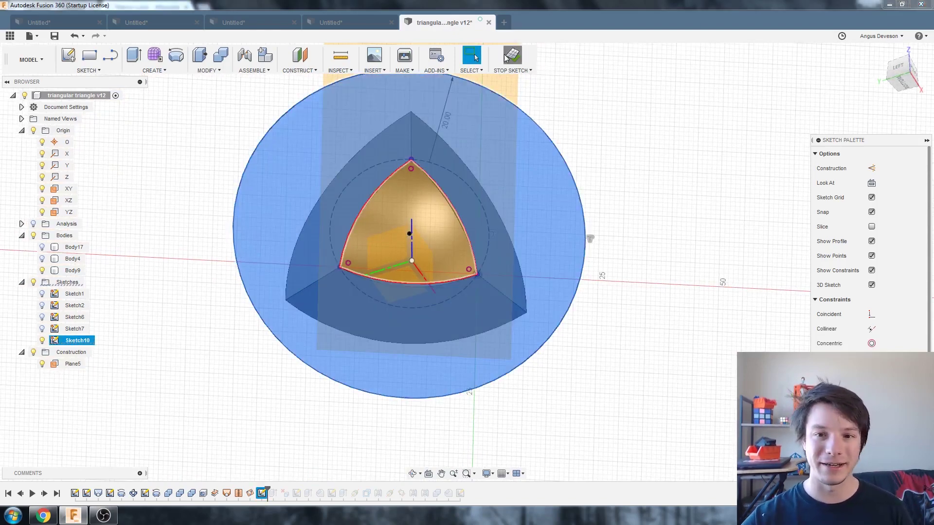
{"action": "left_click", "coordinate": [535, 55]}
- Hide Plane5 and roll the timeline forward to include the extrude that follows Sketch10
{"action": "middle_click_drag", "start_coordinate": [491, 117], "coordinate": [293, 185], "text": "shift"}
{"action": "middle_click_drag", "start_coordinate": [365, 242], "coordinate": [392, 328], "text": "shift"}
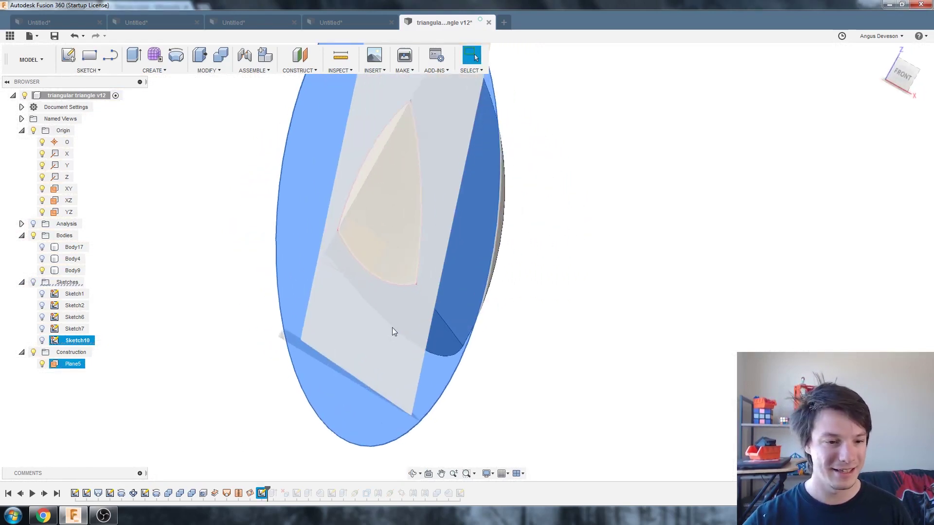
{"action": "left_click", "coordinate": [42, 365]}
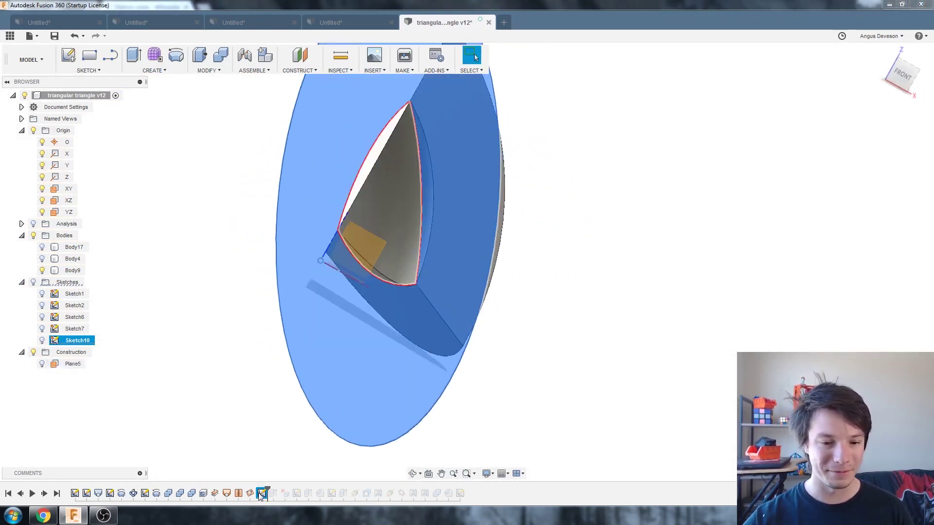
{"action": "left_click_drag", "start_coordinate": [266, 491], "coordinate": [271, 488]}
{"action": "left_click", "coordinate": [274, 493]}
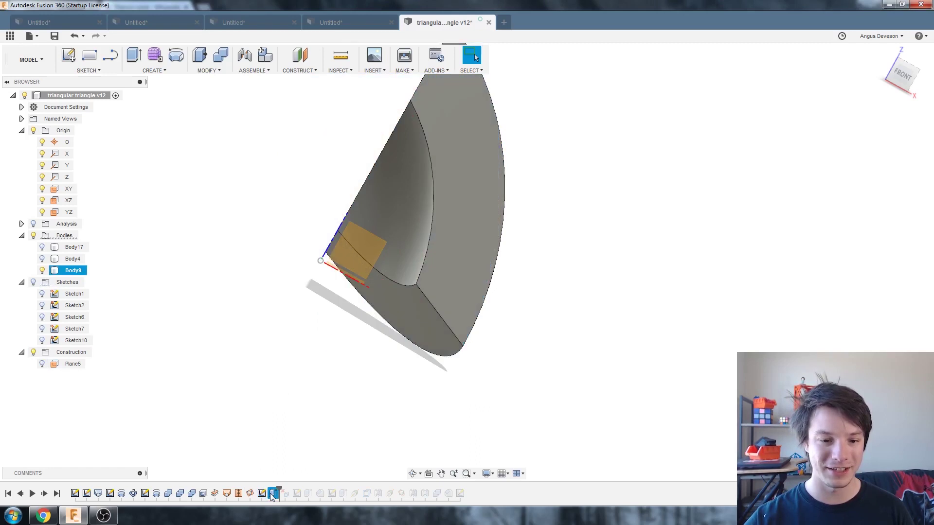
- Edit the extrude of the two Sketch10 profiles as a one-sided Cut with a distance of -2.00 mm, and accept it
{"action": "right_click", "coordinate": [273, 493]}
{"action": "left_click", "coordinate": [297, 395]}
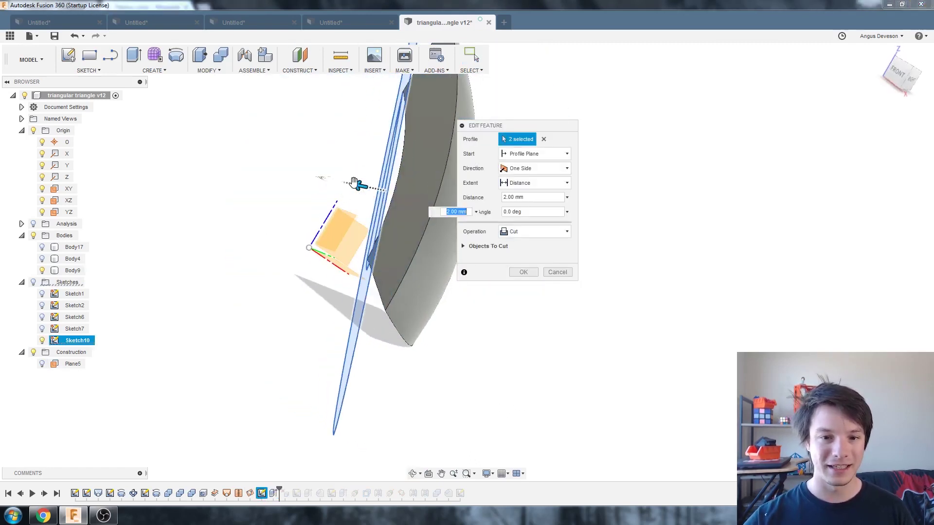
{"action": "left_click_drag", "start_coordinate": [365, 188], "coordinate": [383, 195]}
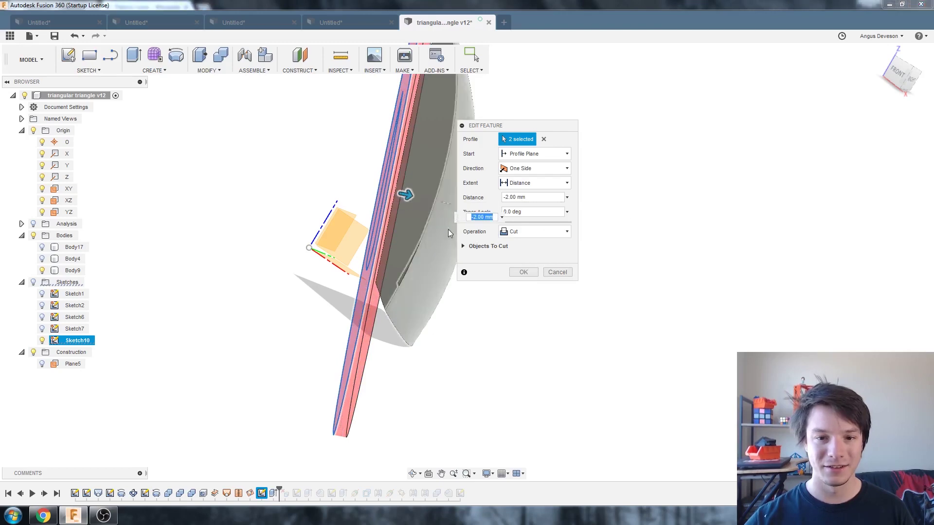
{"action": "middle_click_drag", "start_coordinate": [406, 194], "coordinate": [219, 210], "text": "shift"}
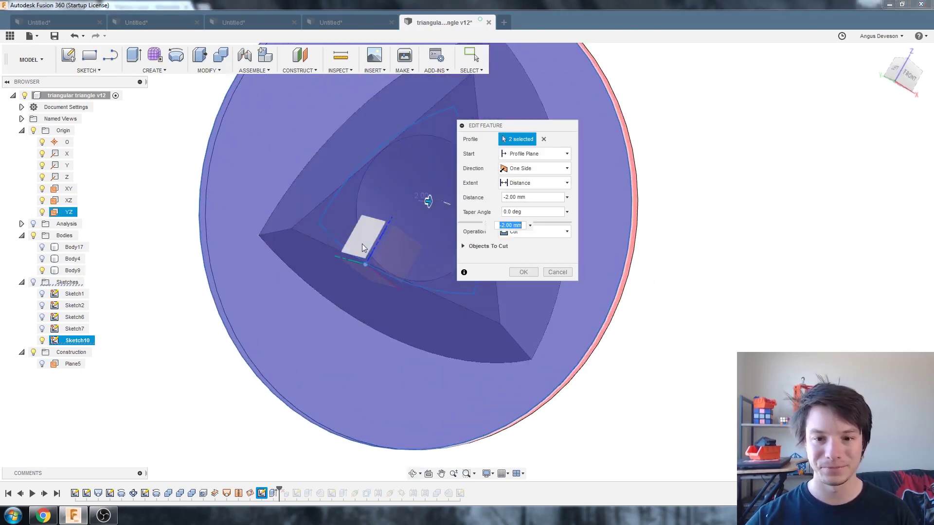
{"action": "middle_click_drag", "start_coordinate": [365, 243], "coordinate": [292, 273], "text": "shift"}
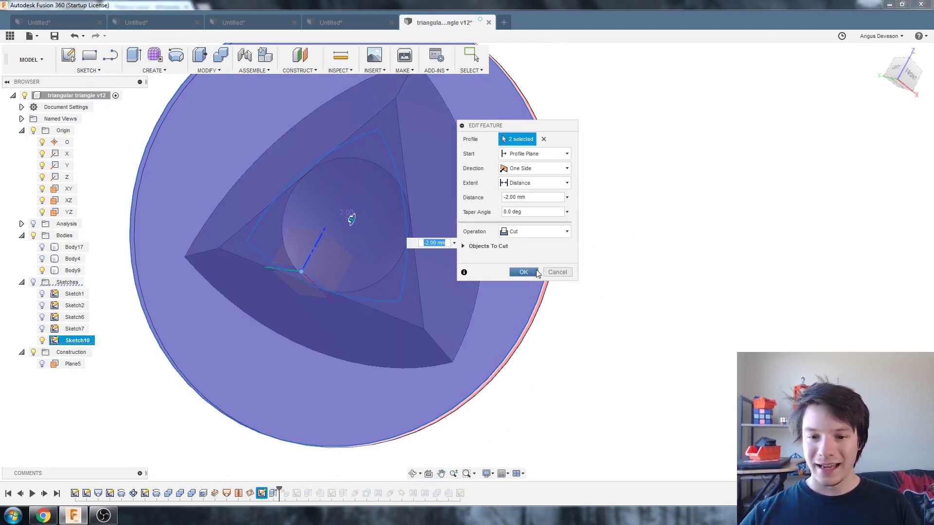
{"action": "left_click", "coordinate": [524, 272]}
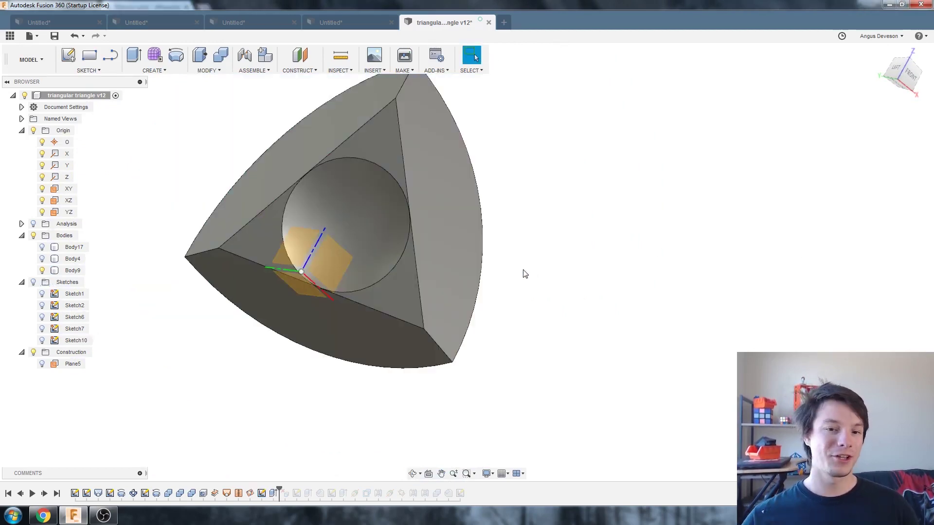
- Try deleting the round concave face at the centre of the inner side, and undo the deletion
{"action": "left_click", "coordinate": [343, 196]}
{"action": "scroll", "coordinate": [194, 264], "scroll_direction": "up", "scroll_amount": 2}
{"action": "middle_click_drag", "start_coordinate": [194, 264], "coordinate": [258, 232], "text": "shift"}
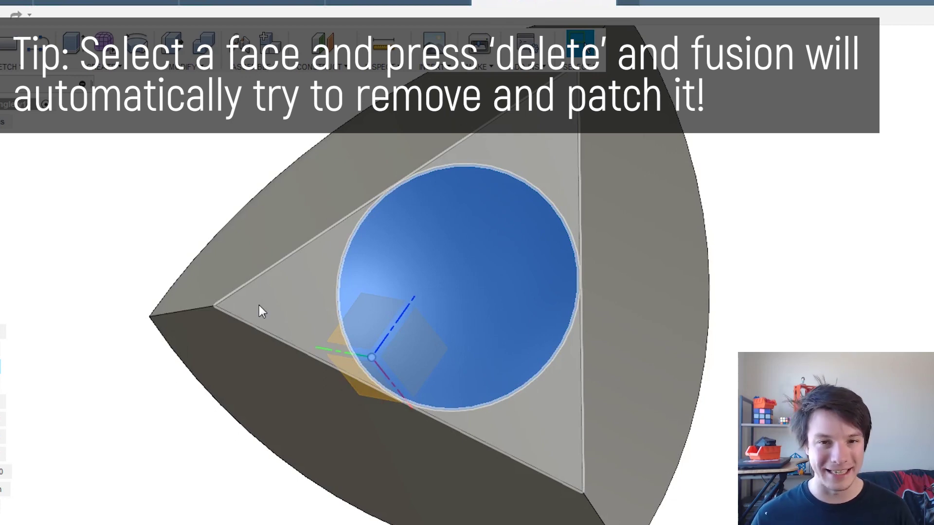
{"action": "key", "text": "Delete"}
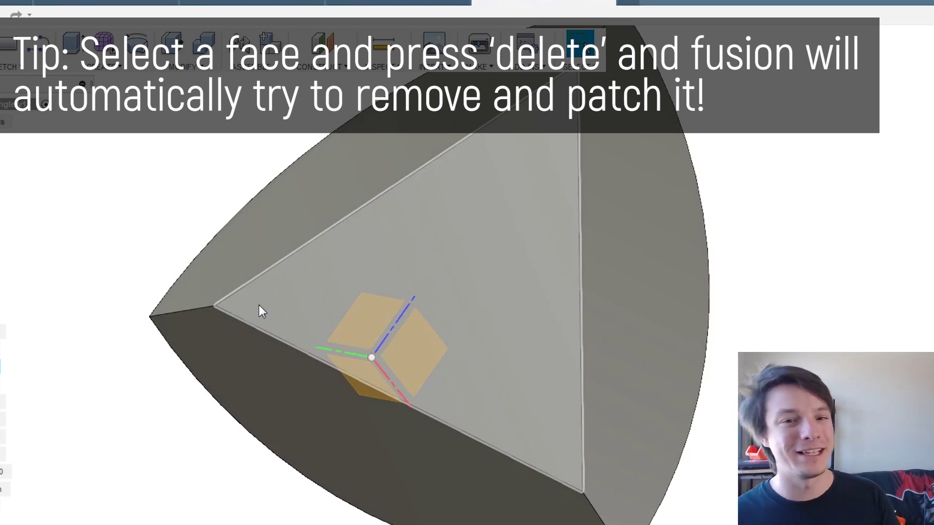
{"action": "key", "text": "ctrl+z"}
{"action": "left_click", "coordinate": [384, 428]}
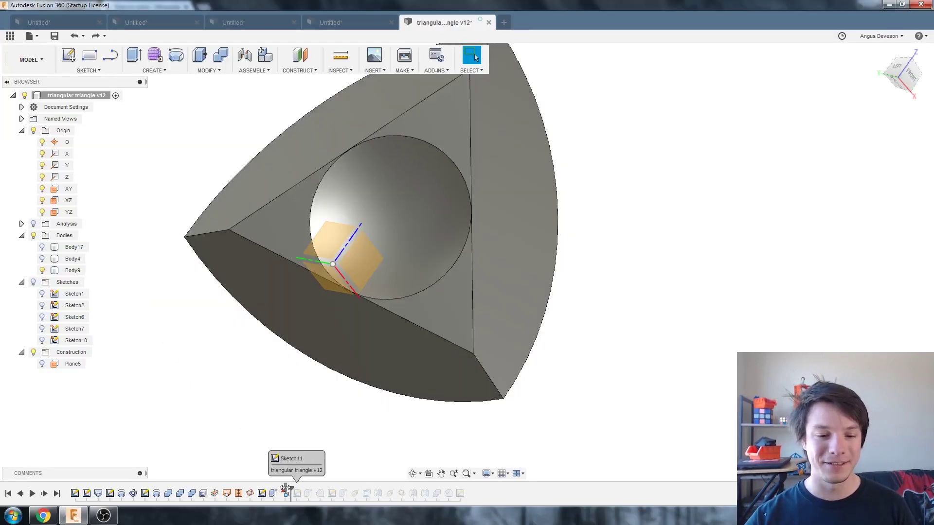
- Roll the timeline forward past the face deletion and inspect the flat triangular inner face of Body9
{"action": "left_click_drag", "start_coordinate": [277, 492], "coordinate": [288, 492]}
{"action": "mouse_move", "coordinate": [427, 198]}
{"action": "middle_mouse_down", "text": "shift"}
{"action": "mouse_move", "coordinate": [384, 214]}
{"action": "mouse_move", "coordinate": [398, 186]}
{"action": "mouse_move", "coordinate": [308, 157]}
{"action": "mouse_move", "coordinate": [358, 156]}
{"action": "mouse_move", "coordinate": [342, 214]}
{"action": "mouse_move", "coordinate": [234, 254]}
{"action": "mouse_move", "coordinate": [615, 167]}
{"action": "mouse_move", "coordinate": [427, 131]}
{"action": "middle_mouse_up", "text": "shift"}
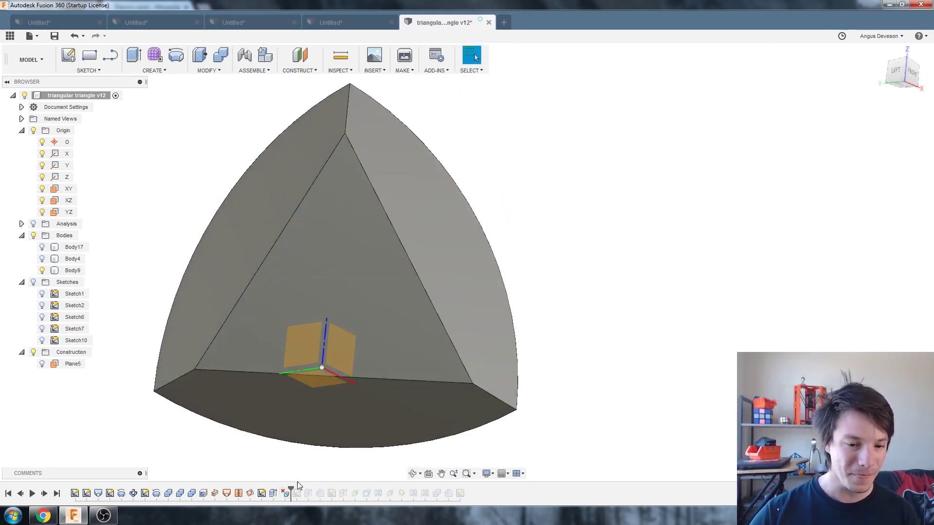
{"action": "scroll", "coordinate": [401, 244], "scroll_direction": "down", "scroll_amount": 3}
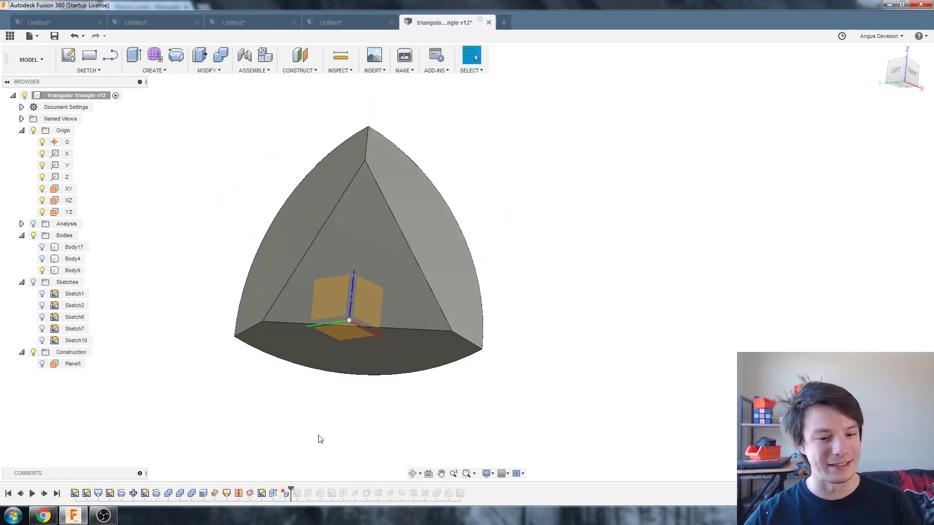
- Roll the timeline forward to include Sketch11 and show the sketches on the flat inner face
{"action": "left_click_drag", "start_coordinate": [290, 491], "coordinate": [298, 490]}
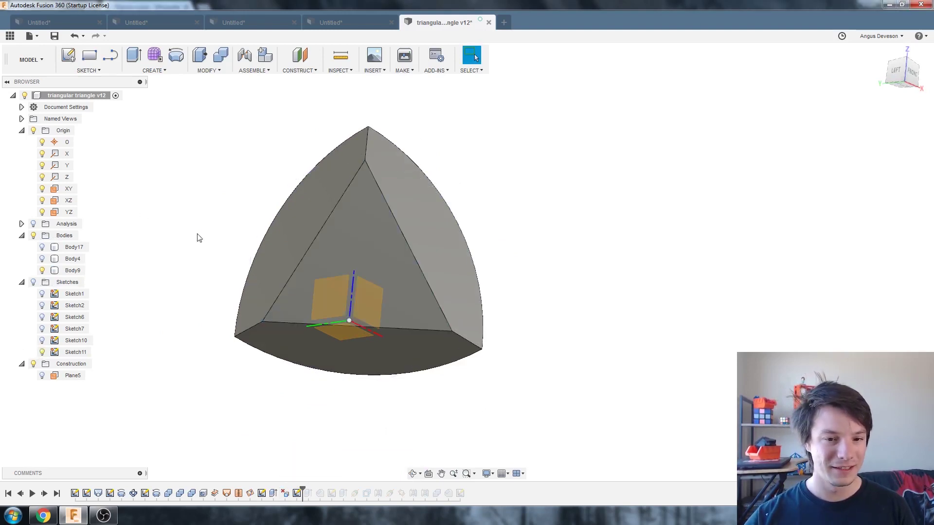
{"action": "key", "text": "F6"}
{"action": "left_click", "coordinate": [77, 352]}
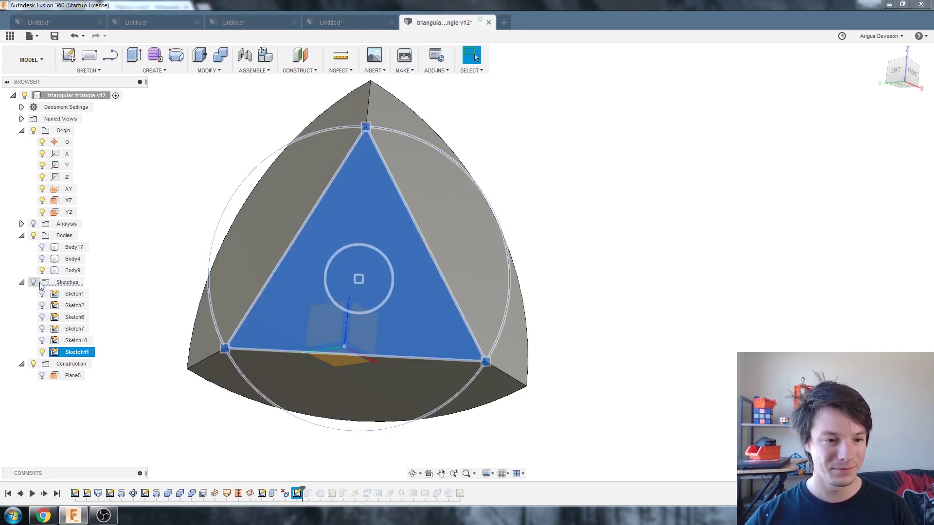
{"action": "left_click", "coordinate": [364, 239]}
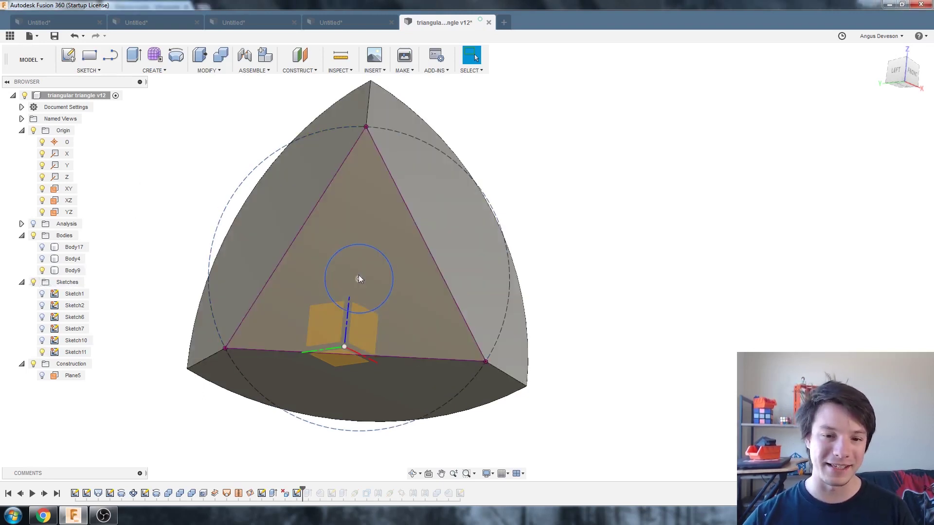
- Open Sketch11 for editing and examine the dimensioned circle at the centre of the triangle
{"action": "right_click", "coordinate": [297, 493]}
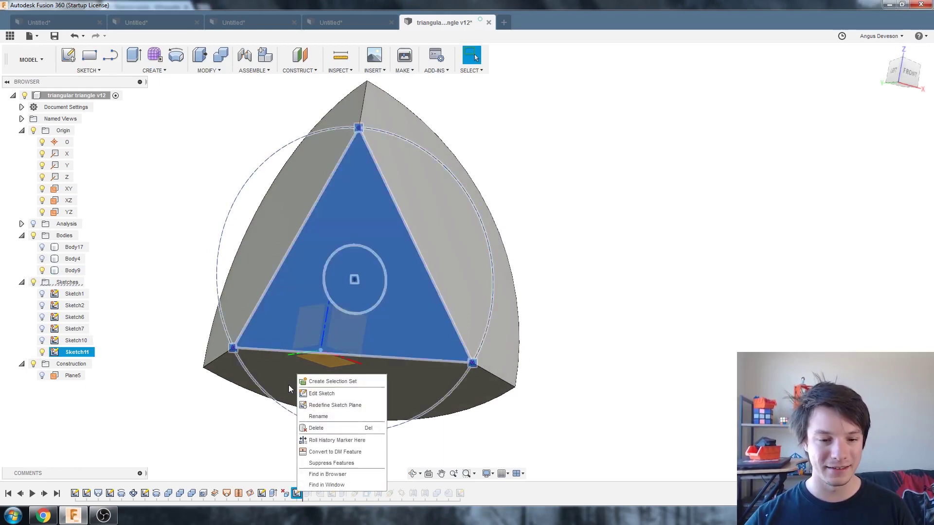
{"action": "left_click", "coordinate": [306, 393]}
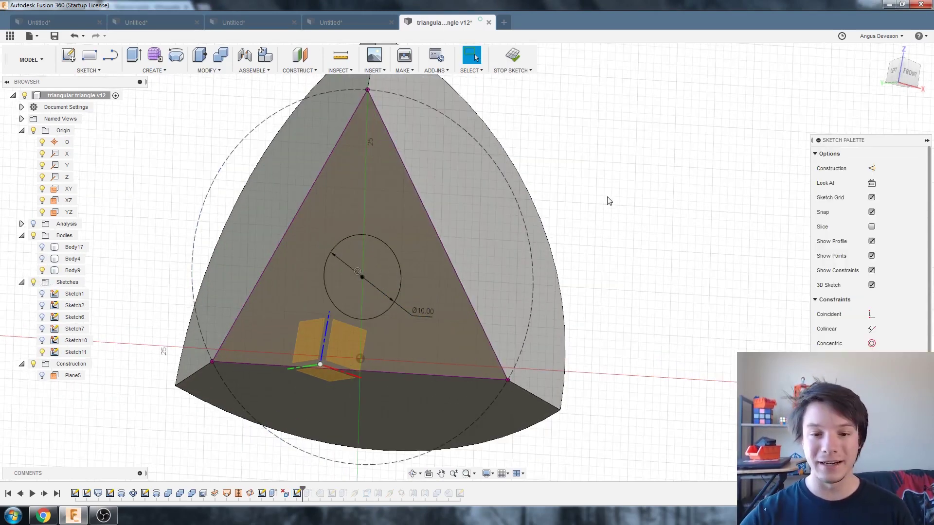
{"action": "middle_click_drag", "start_coordinate": [362, 274], "coordinate": [378, 250], "text": "shift"}
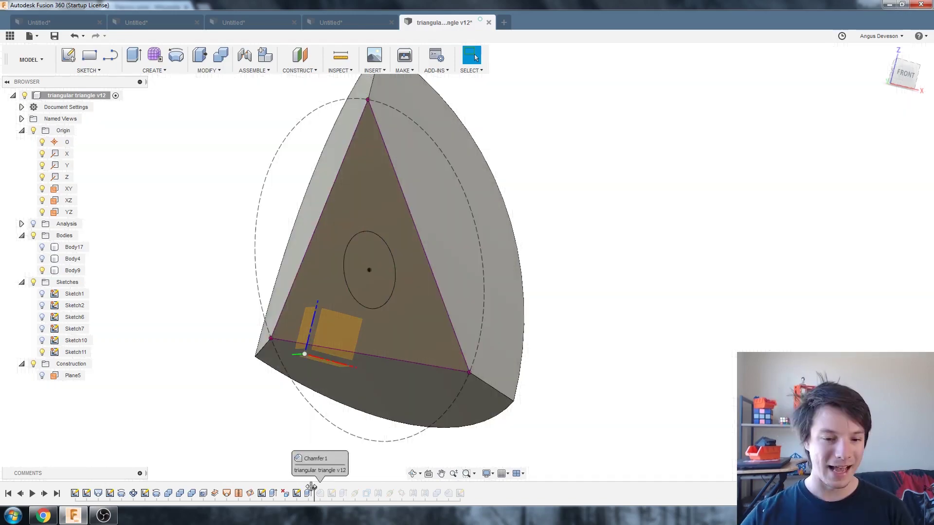
- Roll the timeline forward to include the circular hole extrude in Body9 and inspect the hole from several directions
{"action": "left_click", "coordinate": [306, 494]}
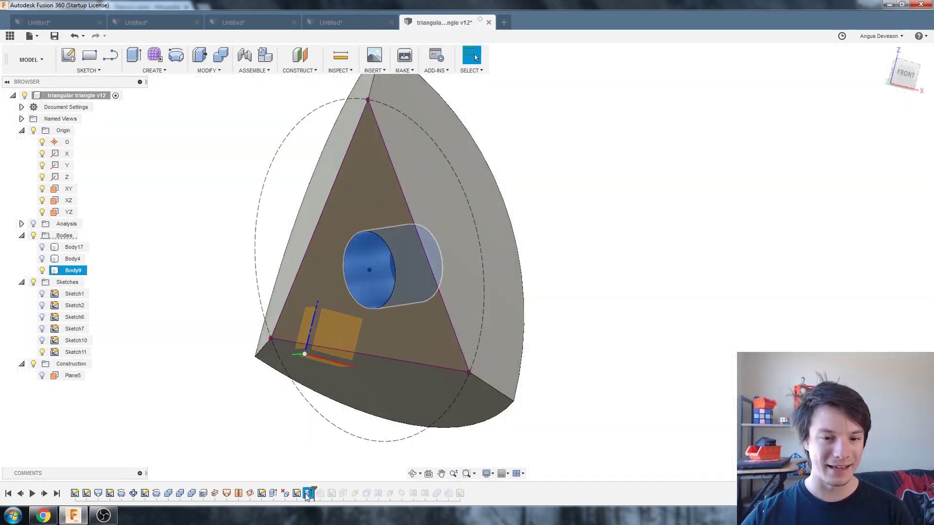
{"action": "middle_click_drag", "start_coordinate": [297, 386], "coordinate": [365, 287], "text": "shift"}
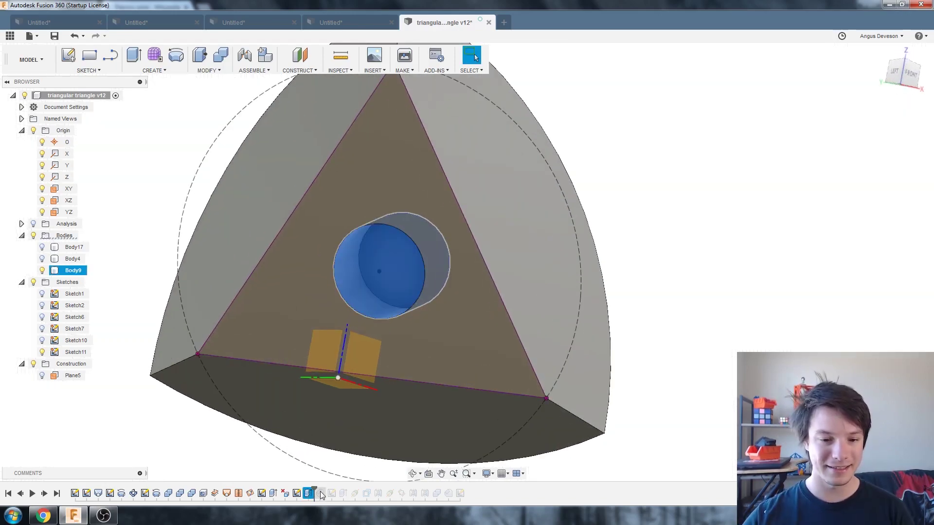
{"action": "scroll", "coordinate": [364, 287], "scroll_direction": "down", "scroll_amount": 3}
{"action": "scroll", "coordinate": [331, 343], "scroll_direction": "up", "scroll_amount": 2}
{"action": "left_click", "coordinate": [551, 183]}
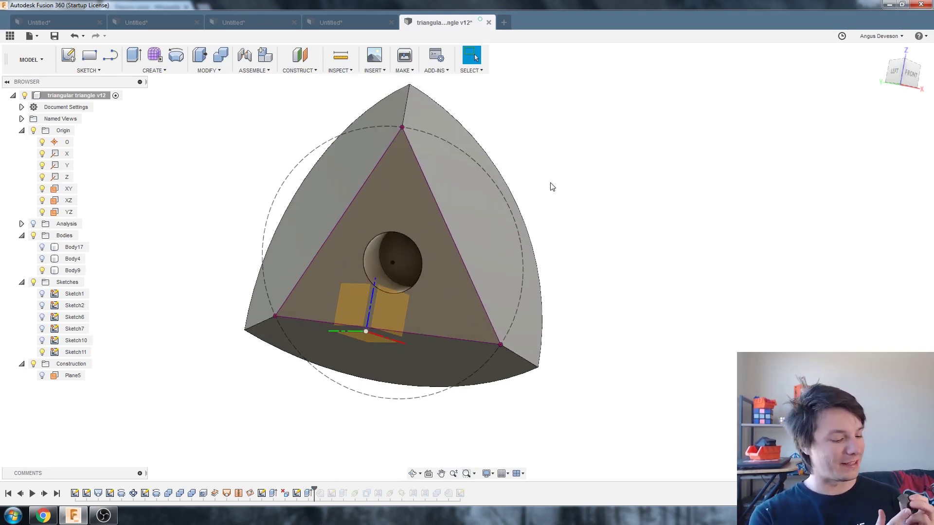
- Open Body9's chamfer feature for editing and examine its selected edges and distance from the outer and inner sides
{"action": "middle_click_drag", "start_coordinate": [400, 144], "coordinate": [343, 425], "text": "shift"}
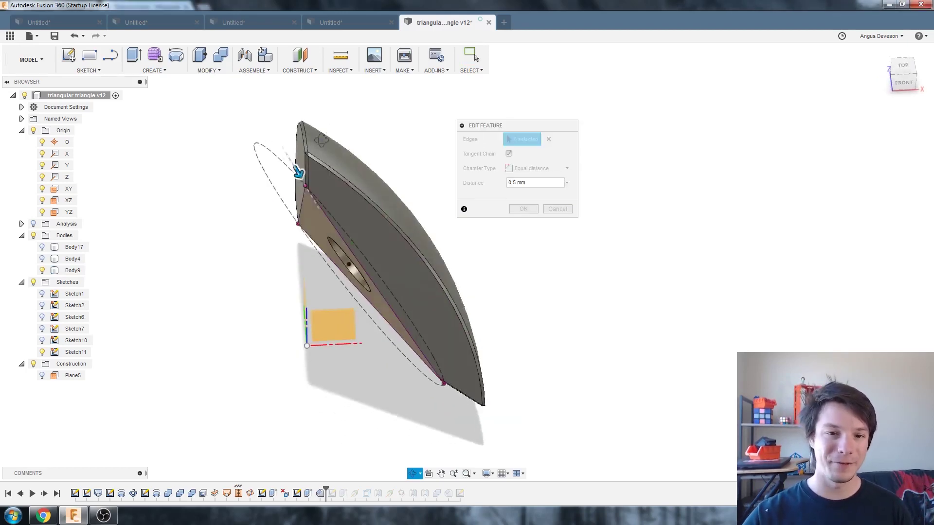
{"action": "middle_click_drag", "start_coordinate": [321, 140], "coordinate": [194, 155], "text": "shift"}
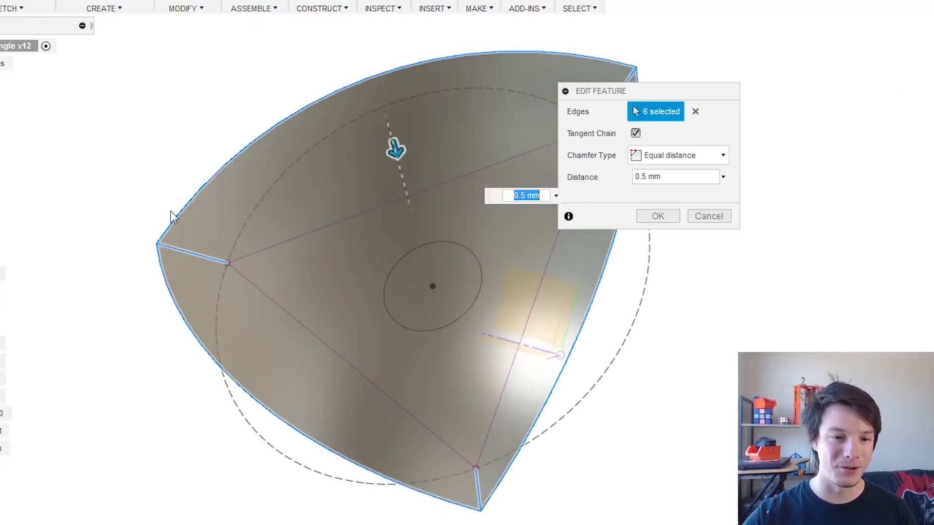
{"action": "middle_click_drag", "start_coordinate": [537, 223], "coordinate": [227, 193], "text": "shift"}
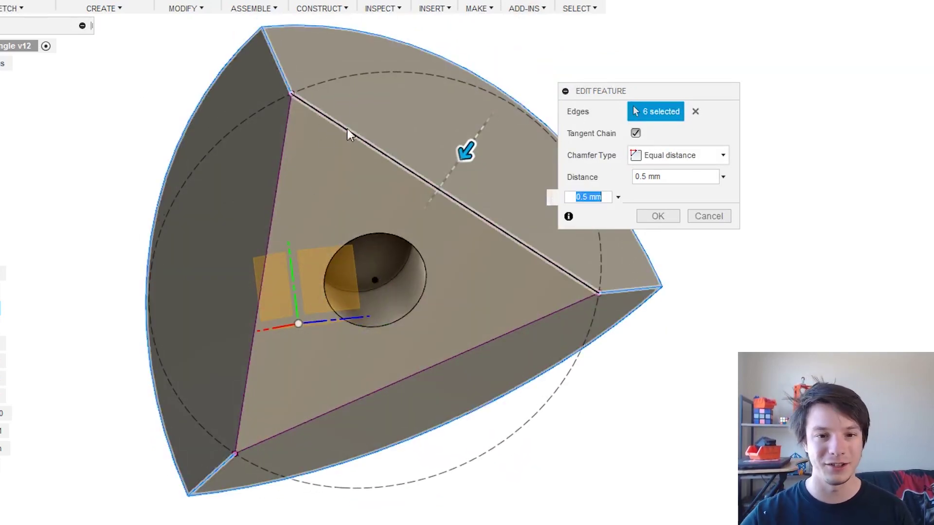
{"action": "scroll", "coordinate": [348, 233], "scroll_direction": "down", "scroll_amount": 1}
{"action": "middle_click_drag", "start_coordinate": [348, 232], "coordinate": [486, 159], "text": "shift"}
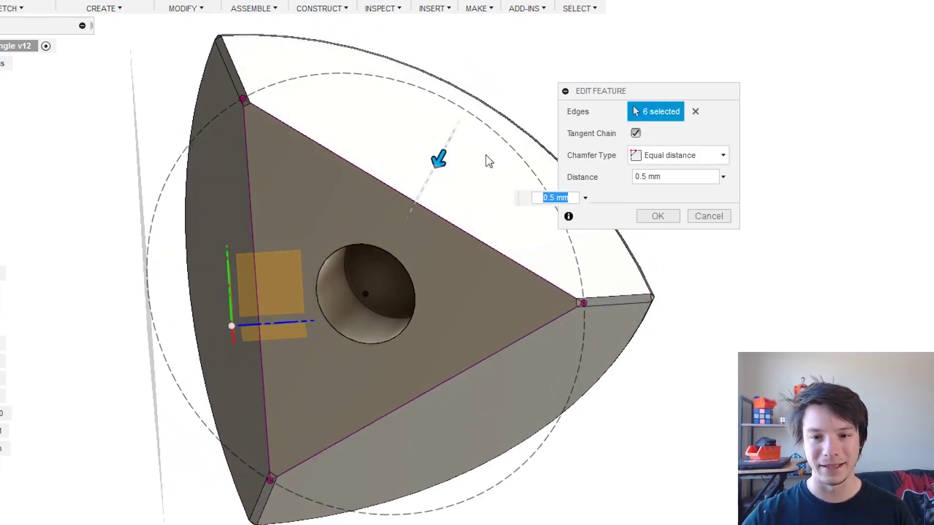
{"action": "left_click", "coordinate": [659, 216]}
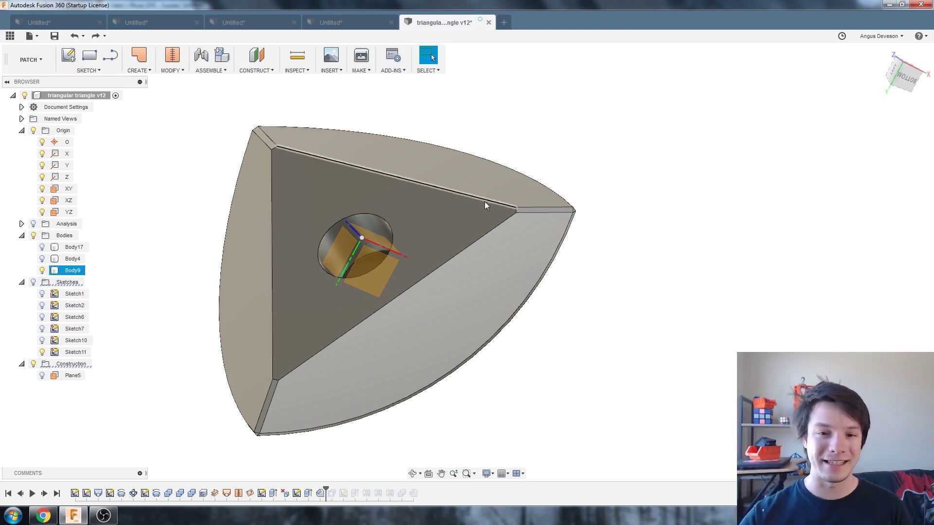
- Offset the three side faces of Body9 by 0 mm as new surface bodies
{"action": "left_click", "coordinate": [241, 242]}
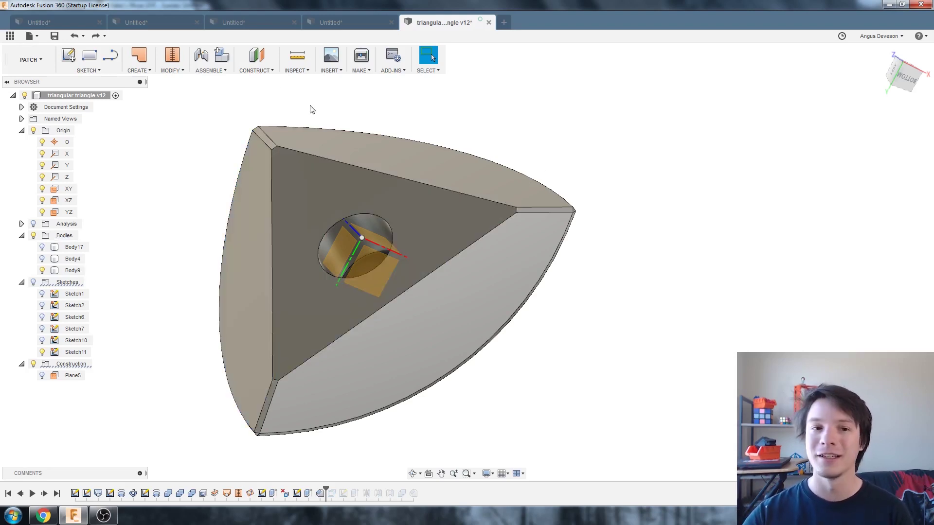
{"action": "left_click", "coordinate": [148, 71]}
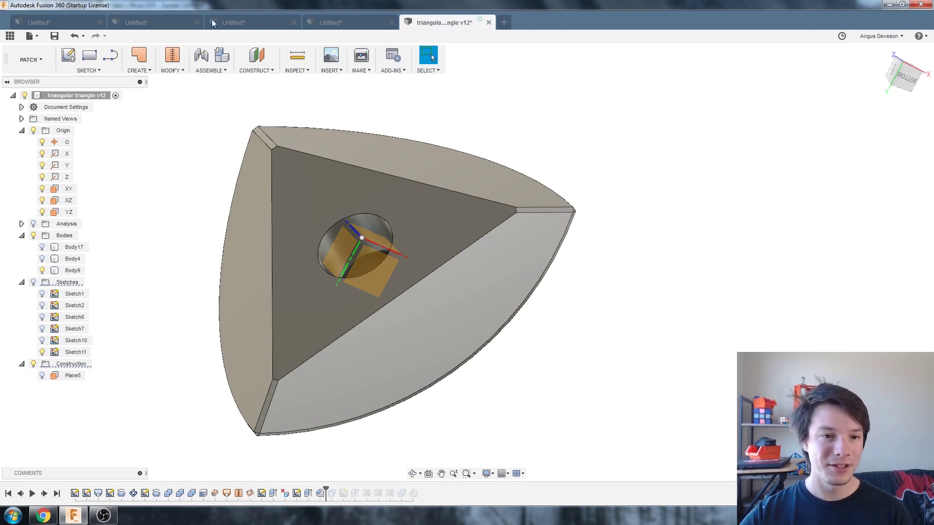
{"action": "left_click", "coordinate": [146, 72]}
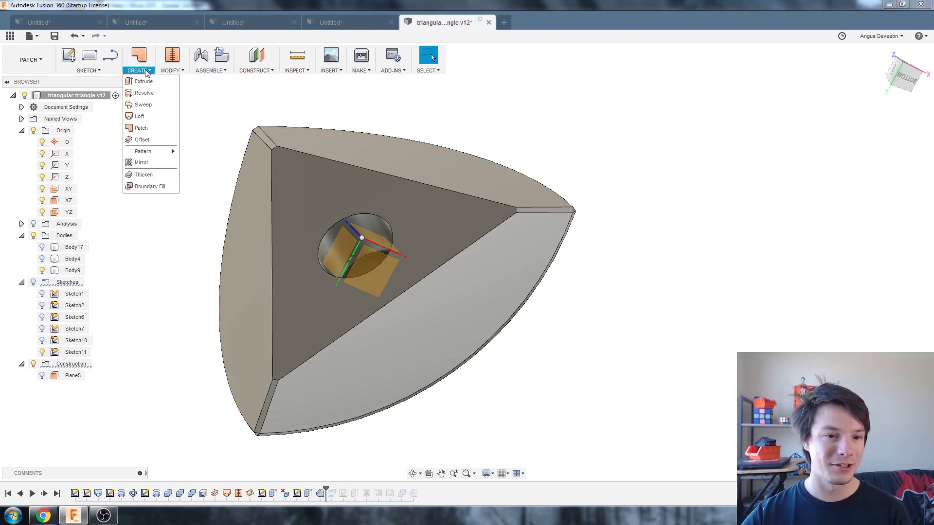
{"action": "left_click", "coordinate": [146, 139]}
{"action": "left_click", "coordinate": [432, 175]}
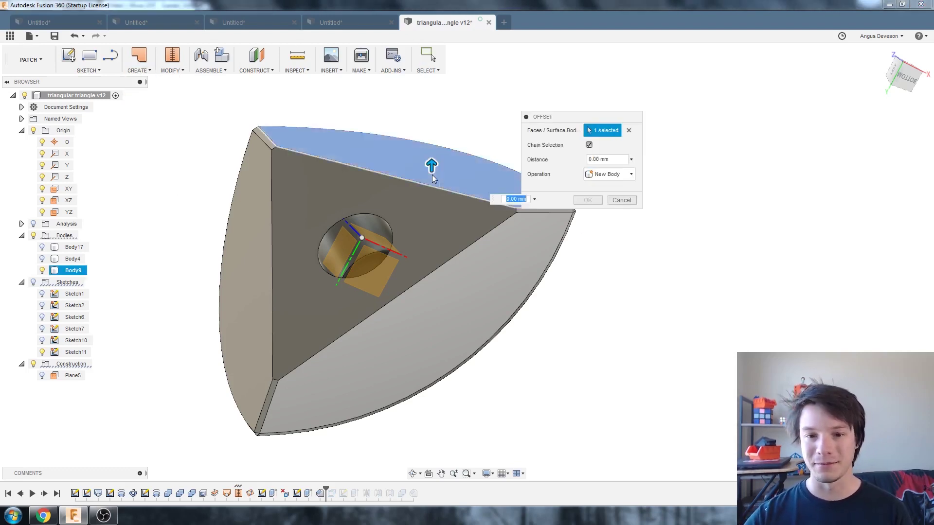
{"action": "left_click", "coordinate": [463, 262]}
{"action": "left_click", "coordinate": [238, 246]}
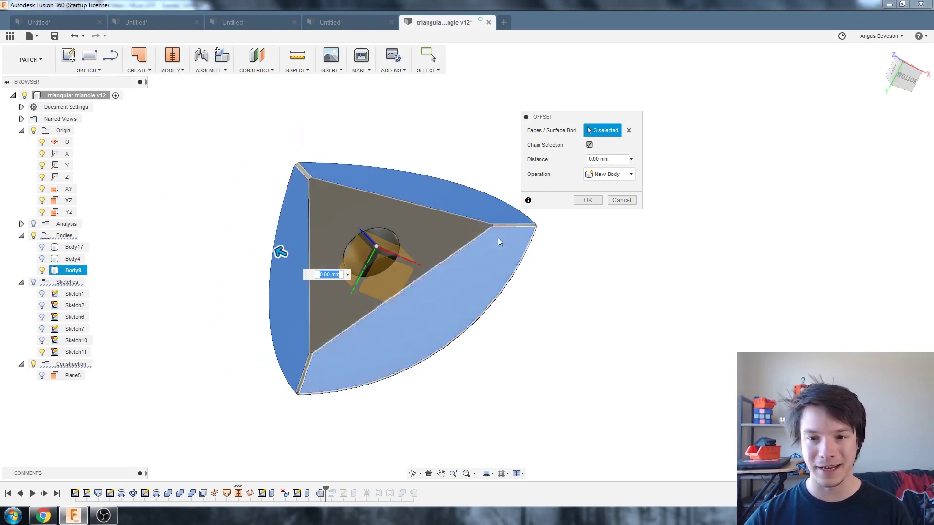
{"action": "middle_click_drag", "start_coordinate": [277, 250], "coordinate": [258, 271]}
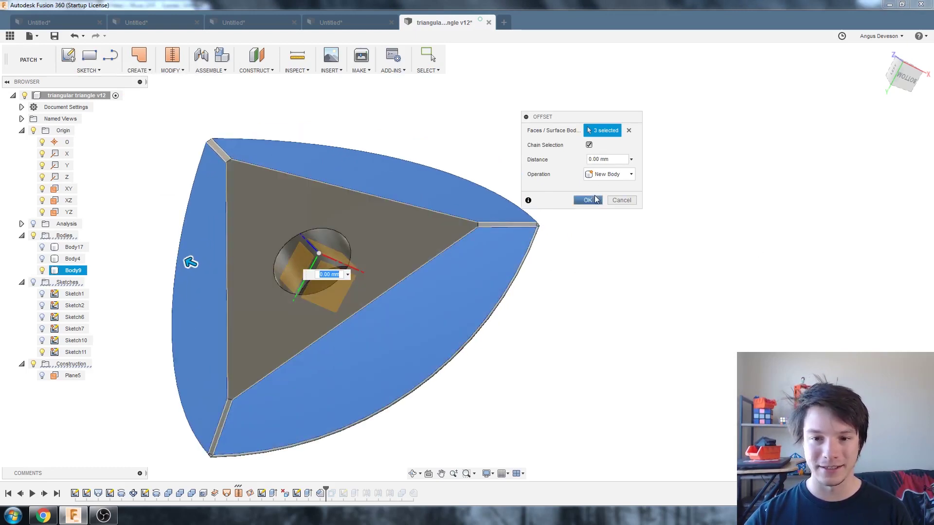
{"action": "left_click", "coordinate": [588, 200]}
- Hide Body9 and inspect the three offset surfaces on their own
{"action": "scroll", "coordinate": [181, 288], "scroll_direction": "up", "scroll_amount": 1}
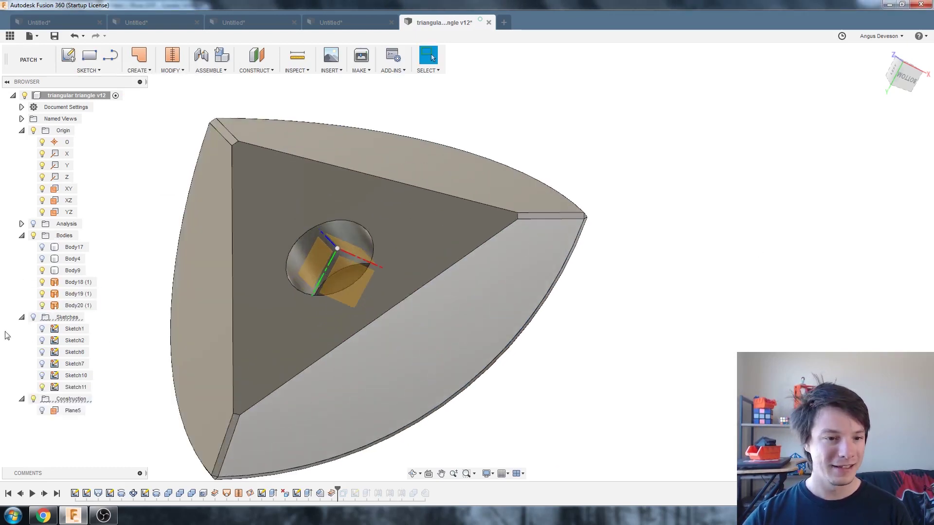
{"action": "left_click", "coordinate": [42, 270]}
{"action": "left_click", "coordinate": [43, 270]}
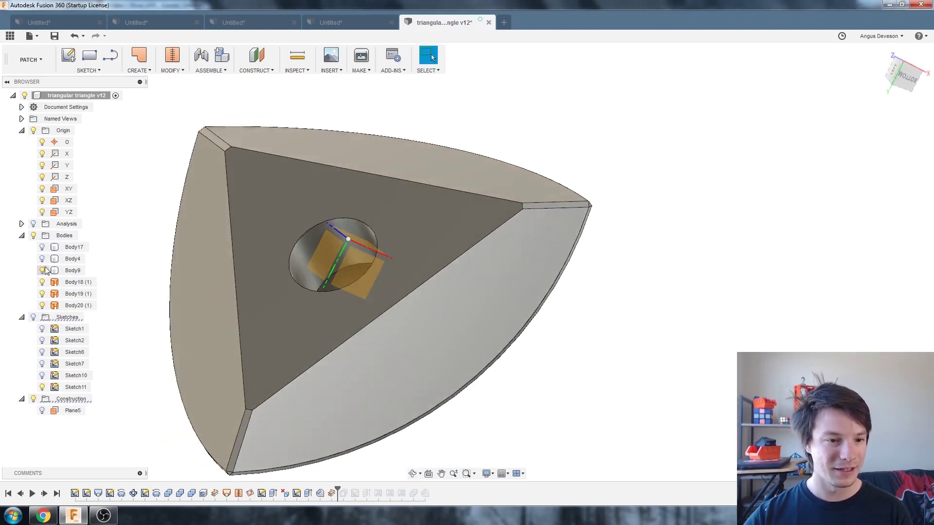
{"action": "left_click", "coordinate": [42, 270]}
{"action": "mouse_move", "coordinate": [340, 233]}
{"action": "middle_mouse_down", "text": "shift"}
{"action": "mouse_move", "coordinate": [338, 225]}
{"action": "mouse_move", "coordinate": [364, 219]}
{"action": "mouse_move", "coordinate": [362, 260]}
{"action": "mouse_move", "coordinate": [380, 263]}
{"action": "mouse_move", "coordinate": [377, 289]}
{"action": "mouse_move", "coordinate": [386, 236]}
{"action": "mouse_move", "coordinate": [342, 235]}
{"action": "middle_mouse_up", "text": "shift"}
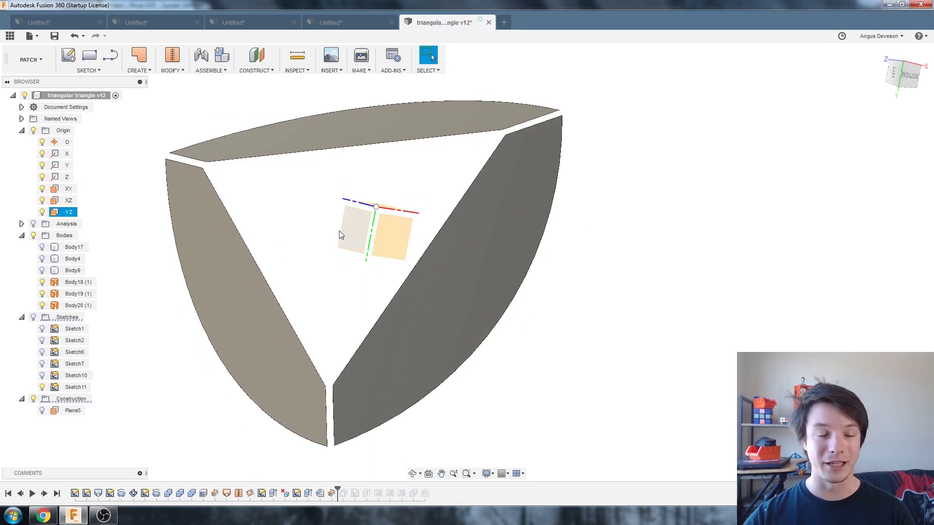
- Show Body9 again and hide the surface bodies Body18, Body19 and Body20
{"action": "left_click", "coordinate": [43, 271]}
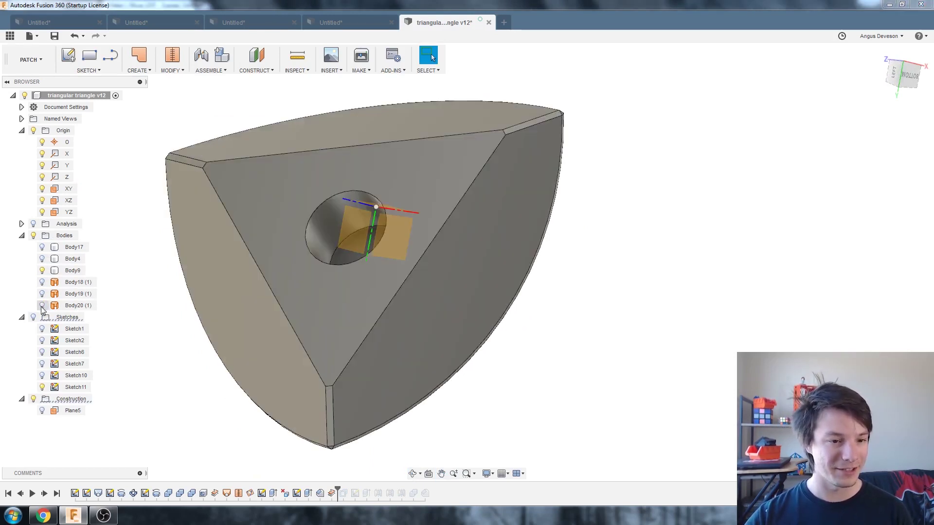
{"action": "scroll", "coordinate": [617, 230], "scroll_direction": "down", "scroll_amount": 1}
{"action": "scroll", "coordinate": [371, 182], "scroll_direction": "up", "scroll_amount": 2}
{"action": "scroll", "coordinate": [389, 187], "scroll_direction": "down", "scroll_amount": 2}
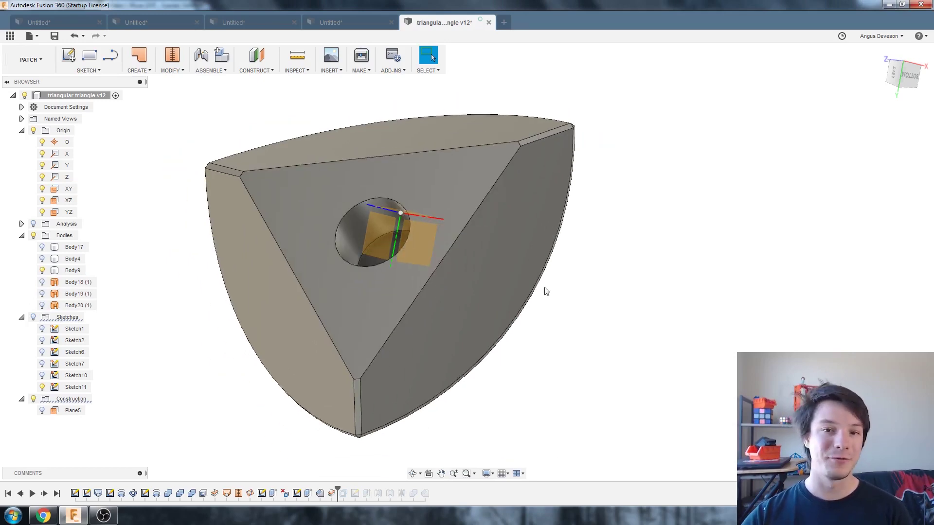
- Switch to the Model workspace and review the faces and distance of the face offset feature on Body9
{"action": "left_click", "coordinate": [344, 493]}
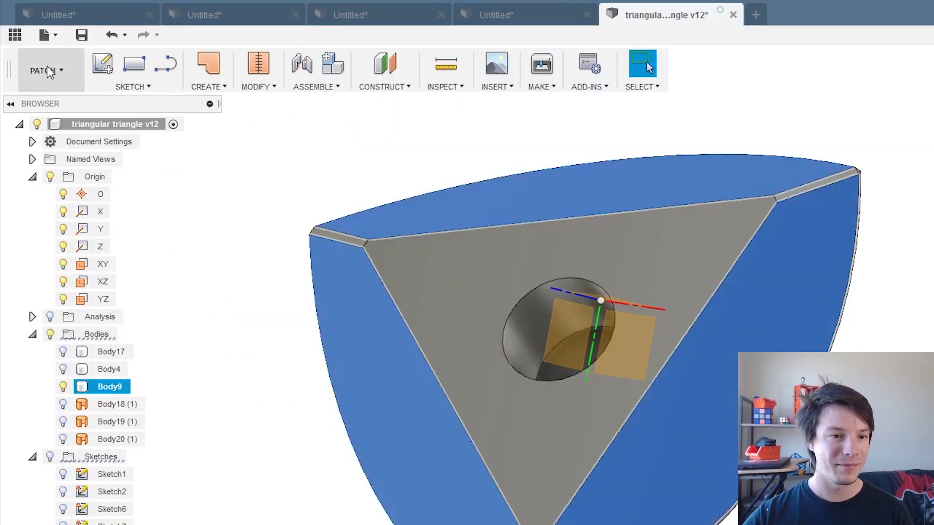
{"action": "left_click", "coordinate": [31, 60]}
{"action": "left_click", "coordinate": [30, 112]}
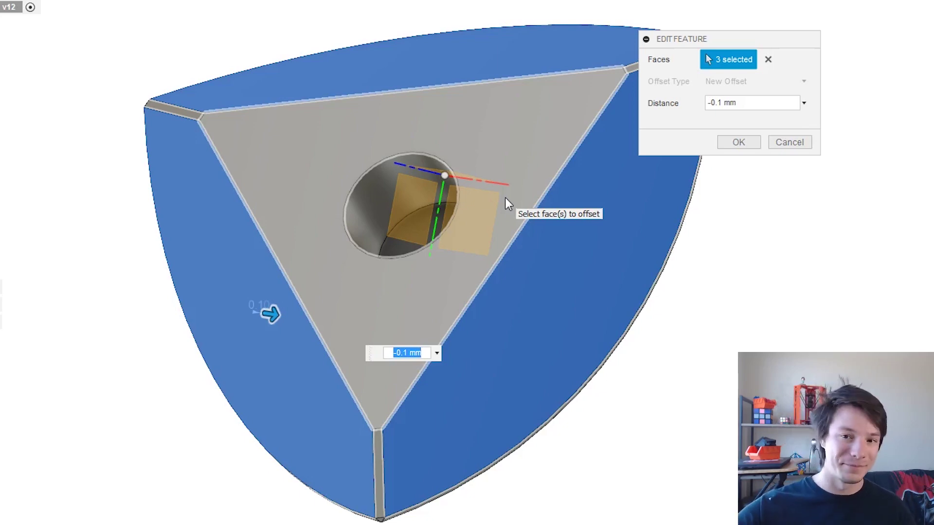
{"action": "left_click", "coordinate": [751, 142]}
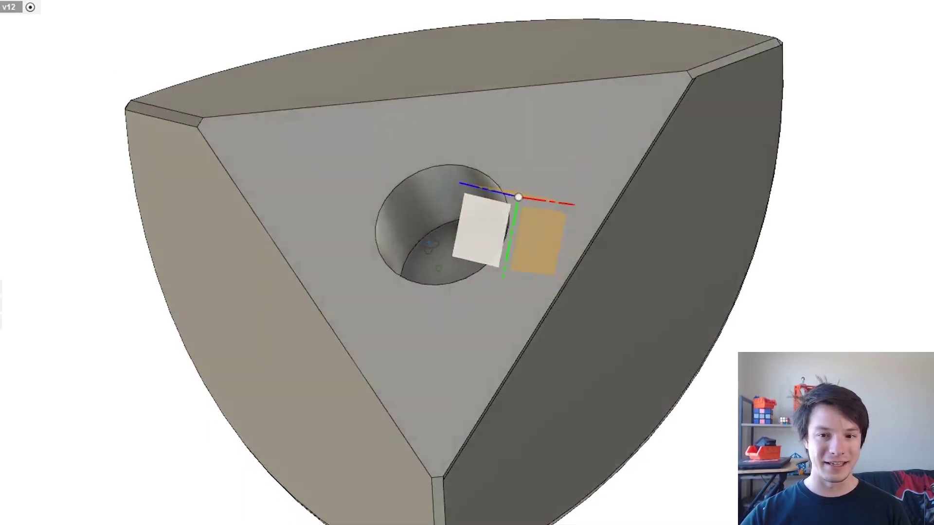
- Inspect the offset side faces, chamfered edges and central hole of Body9 up close and from several directions
{"action": "middle_click_drag", "start_coordinate": [850, 83], "coordinate": [776, 191], "text": "shift"}
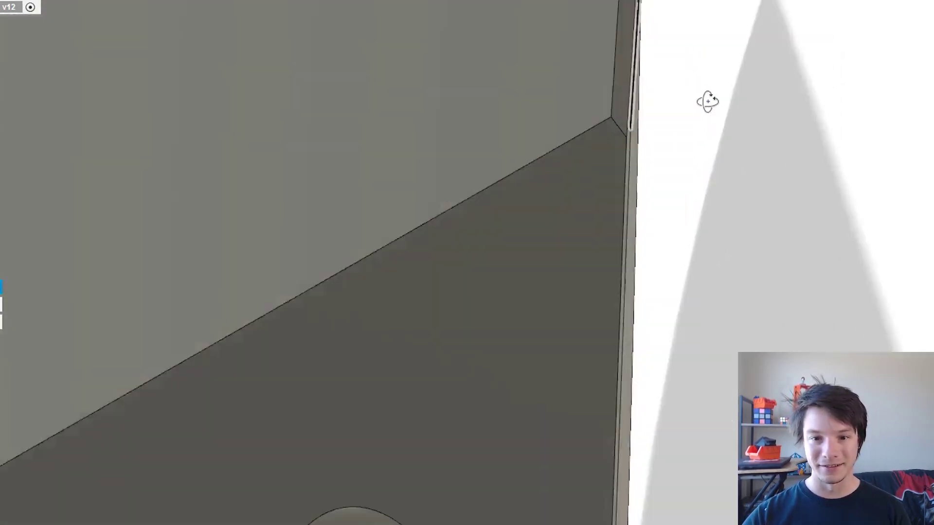
{"action": "mouse_move", "coordinate": [554, 96]}
{"action": "middle_mouse_down", "text": "shift"}
{"action": "mouse_move", "coordinate": [623, 272]}
{"action": "mouse_move", "coordinate": [610, 376]}
{"action": "mouse_move", "coordinate": [438, 316]}
{"action": "middle_mouse_up", "text": "shift"}
{"action": "scroll", "coordinate": [609, 378], "scroll_direction": "down", "scroll_amount": 2}
{"action": "scroll", "coordinate": [342, 305], "scroll_direction": "down", "scroll_amount": 5}
{"action": "scroll", "coordinate": [393, 242], "scroll_direction": "up", "scroll_amount": 1}
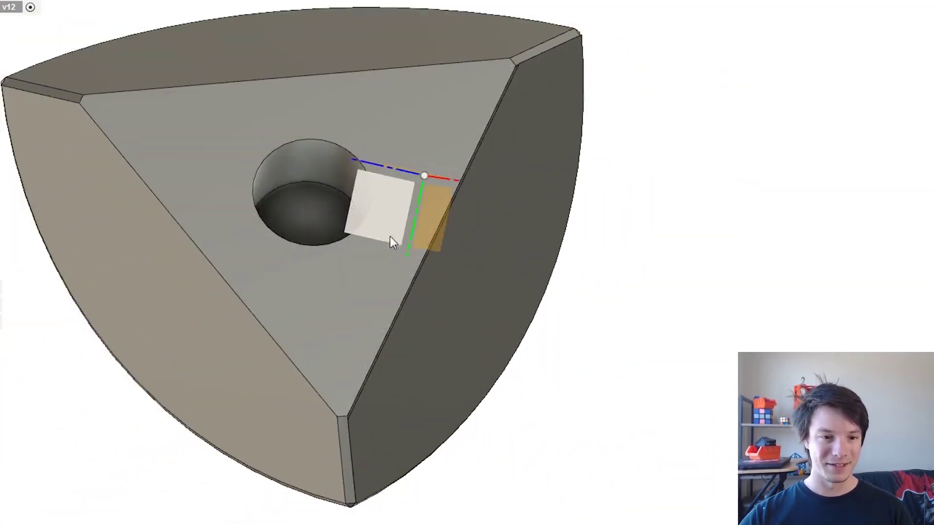
{"action": "middle_click_drag", "start_coordinate": [393, 242], "coordinate": [261, 173], "text": "shift"}
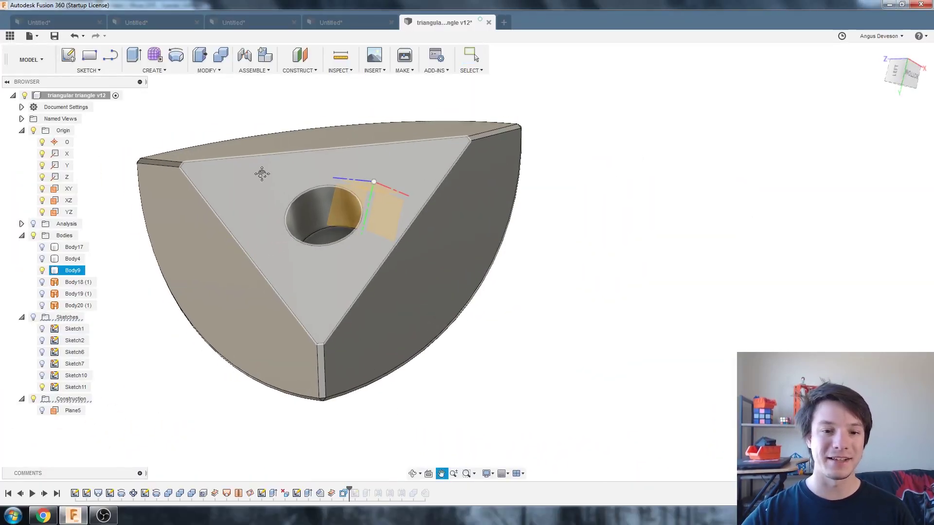
- Roll the timeline forward to include Sketch12 and the cylinder extrude, and select Sketch12
{"action": "left_click_drag", "start_coordinate": [348, 487], "coordinate": [370, 493]}
{"action": "left_click", "coordinate": [356, 493]}
{"action": "scroll", "coordinate": [307, 123], "scroll_direction": "up", "scroll_amount": 3}
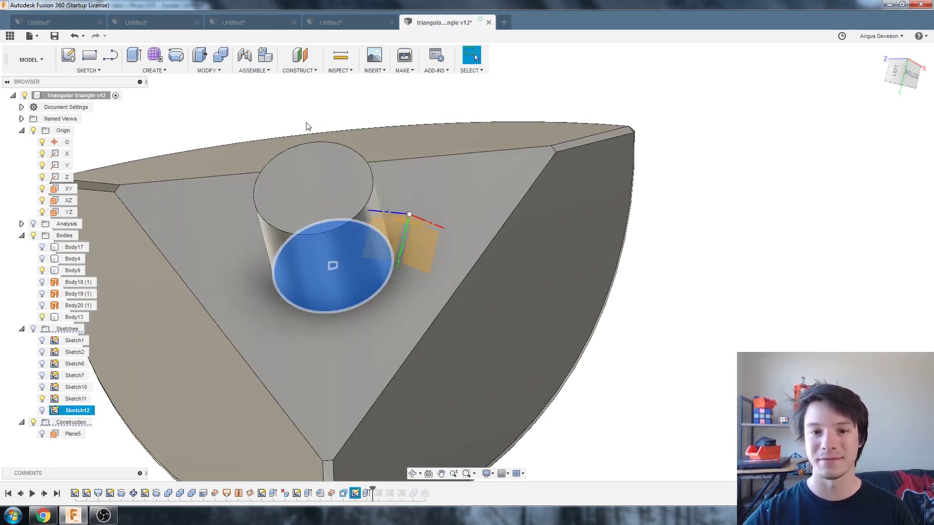
- Open the cylinder extrude feature for editing and examine its Side 1 extent and offset settings
{"action": "right_click", "coordinate": [368, 494]}
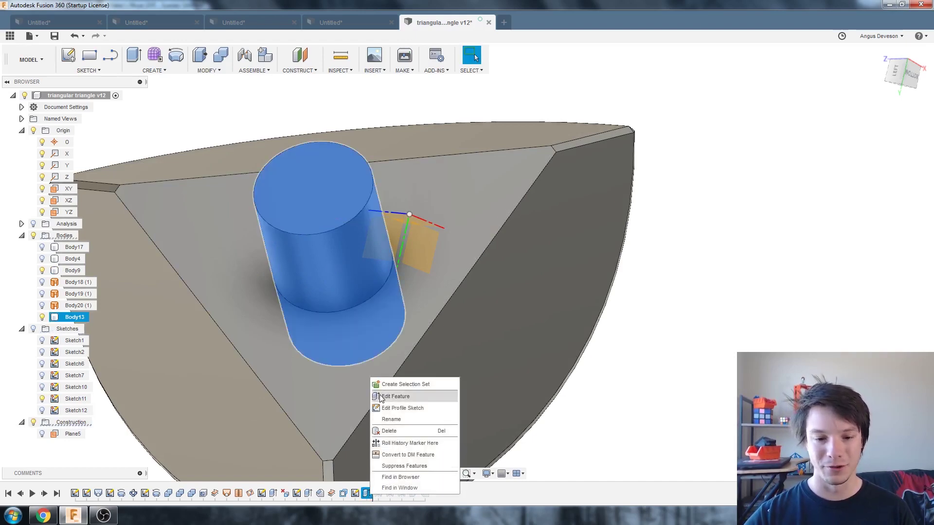
{"action": "left_click", "coordinate": [389, 394]}
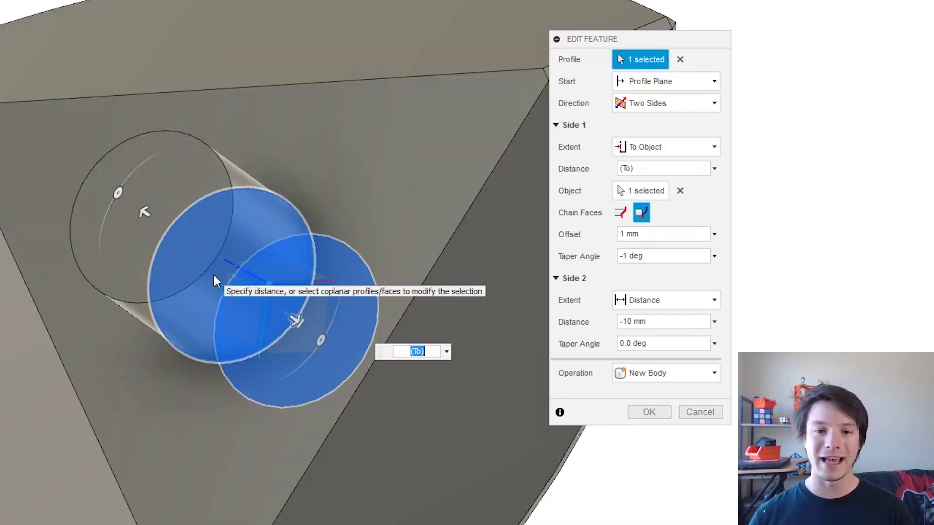
{"action": "middle_click_drag", "start_coordinate": [235, 345], "coordinate": [222, 288], "text": "shift"}
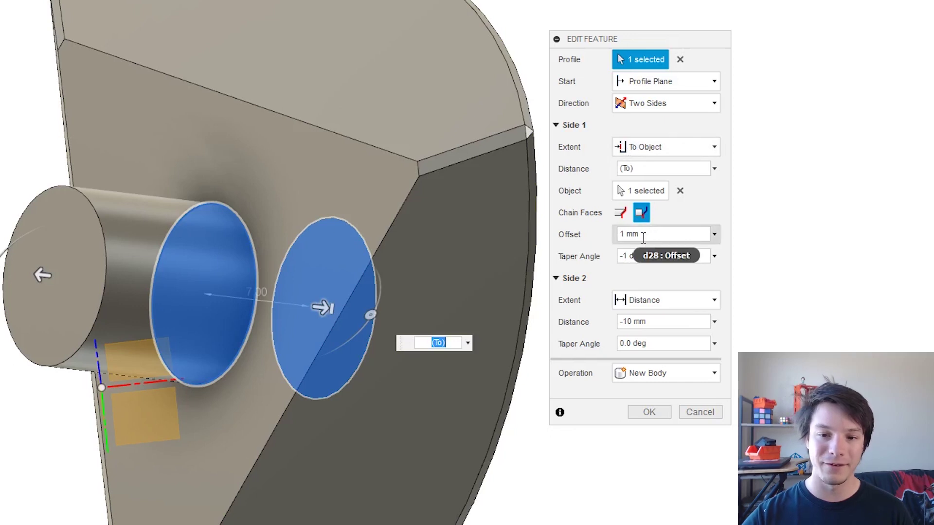
{"action": "left_click", "coordinate": [641, 233]}
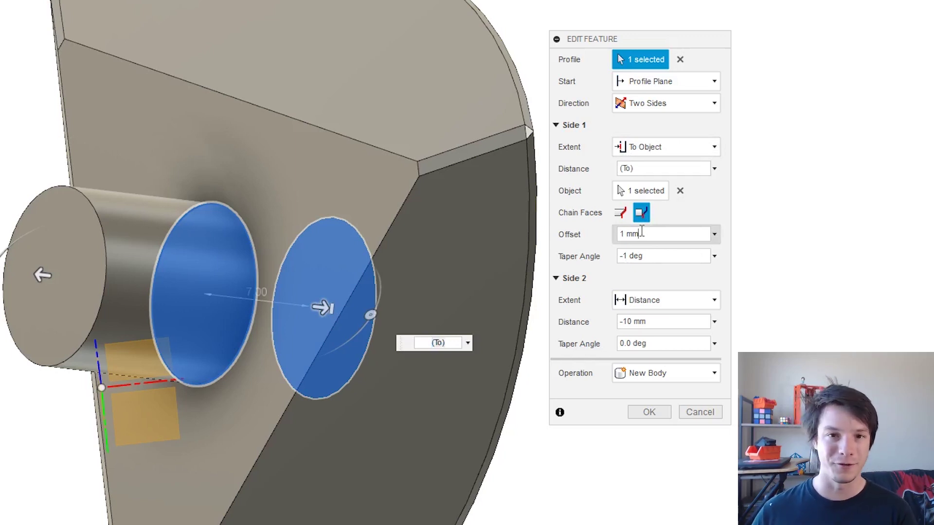
{"action": "left_click", "coordinate": [641, 232]}
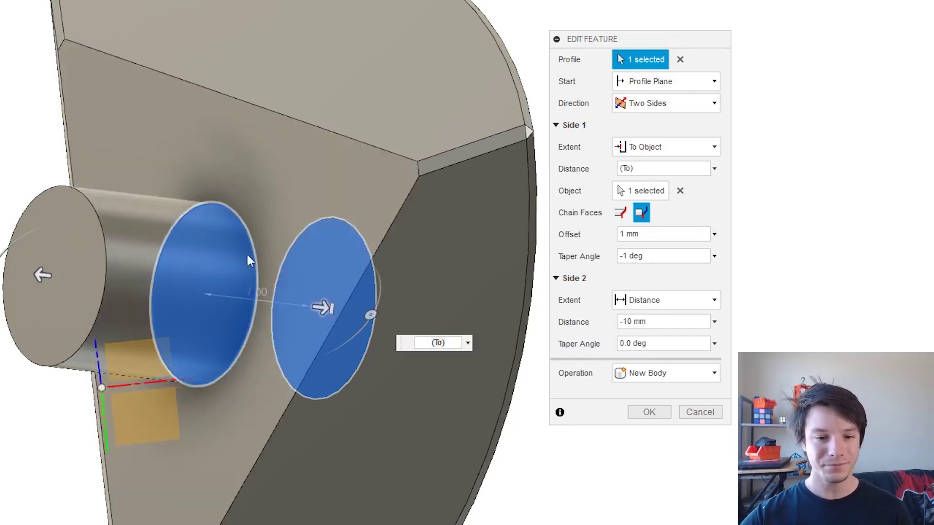
- Examine the cylinder extrude's taper angle and Side 2 distance from several directions, and close the feature settings
{"action": "middle_click_drag", "start_coordinate": [246, 252], "coordinate": [511, 244], "text": "shift"}
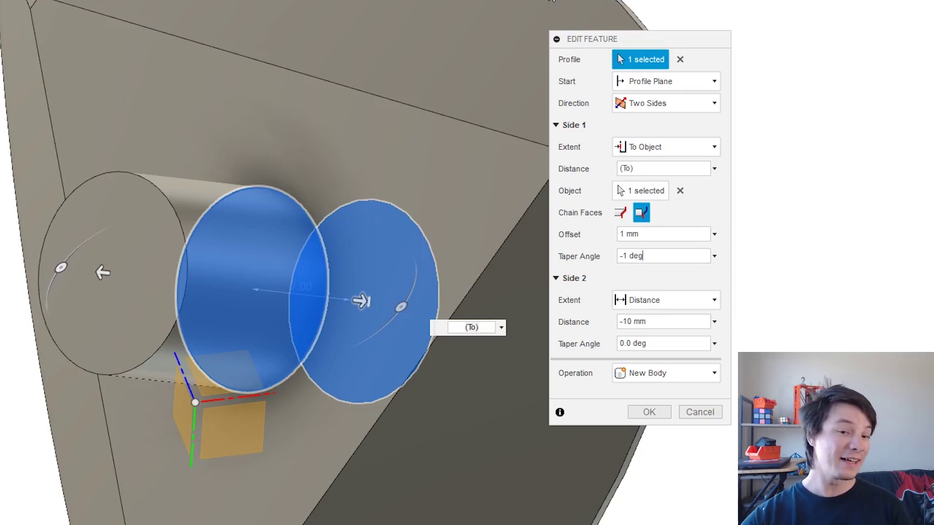
{"action": "scroll", "coordinate": [319, 206], "scroll_direction": "down", "scroll_amount": 2}
{"action": "middle_click_drag", "start_coordinate": [319, 207], "coordinate": [200, 280], "text": "shift"}
{"action": "middle_click_drag", "start_coordinate": [126, 257], "coordinate": [306, 249], "text": "shift"}
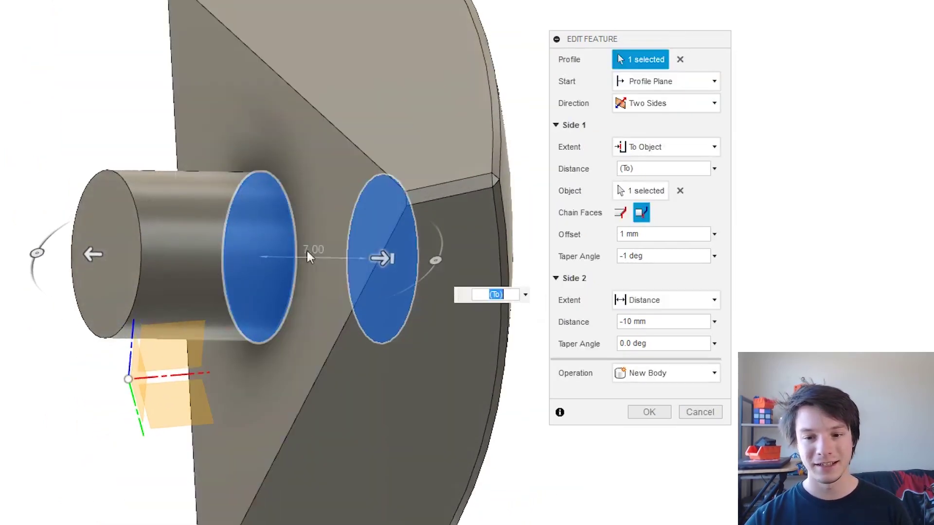
{"action": "left_click", "coordinate": [663, 322]}
{"action": "middle_click_drag", "start_coordinate": [107, 232], "coordinate": [108, 297], "text": "shift"}
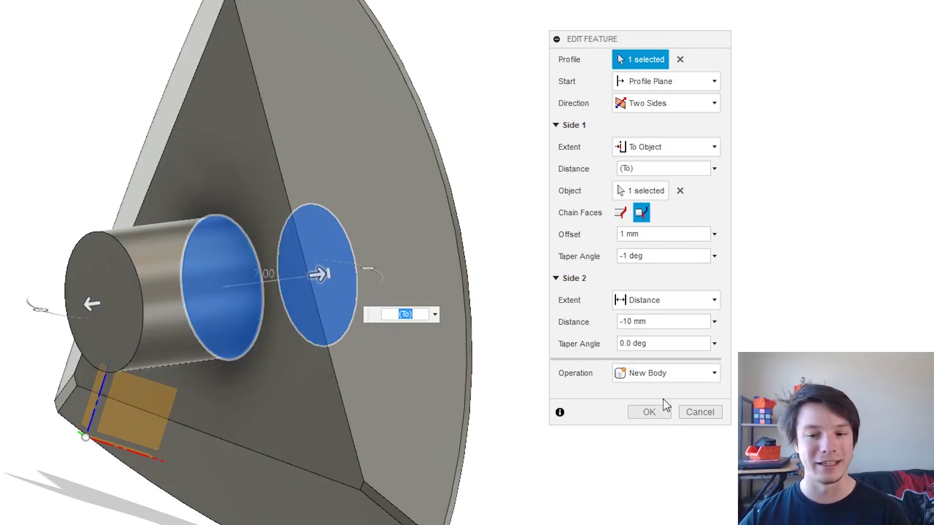
{"action": "left_click", "coordinate": [664, 417]}
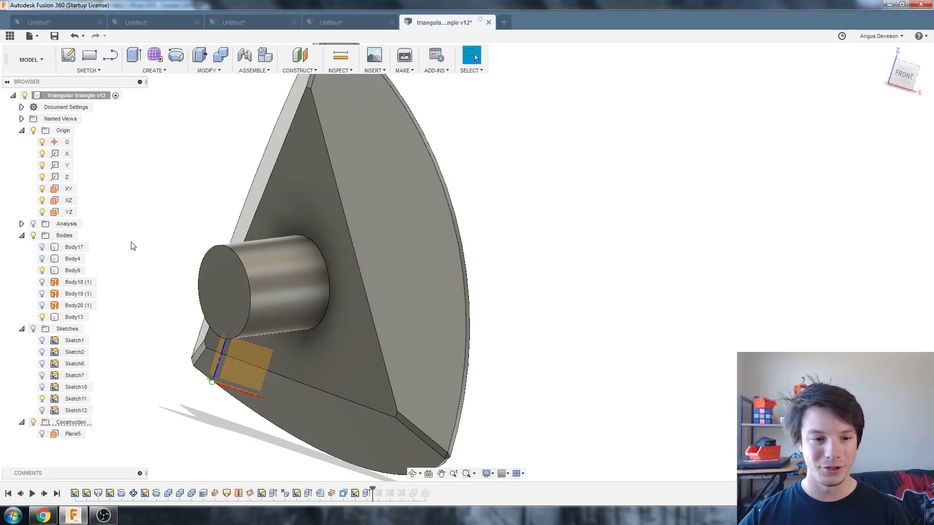
- Toggle Body9's visibility off and on and inspect how the cylinder Body13 sits against its flat inner face
{"action": "left_click", "coordinate": [43, 271]}
{"action": "left_click", "coordinate": [42, 271]}
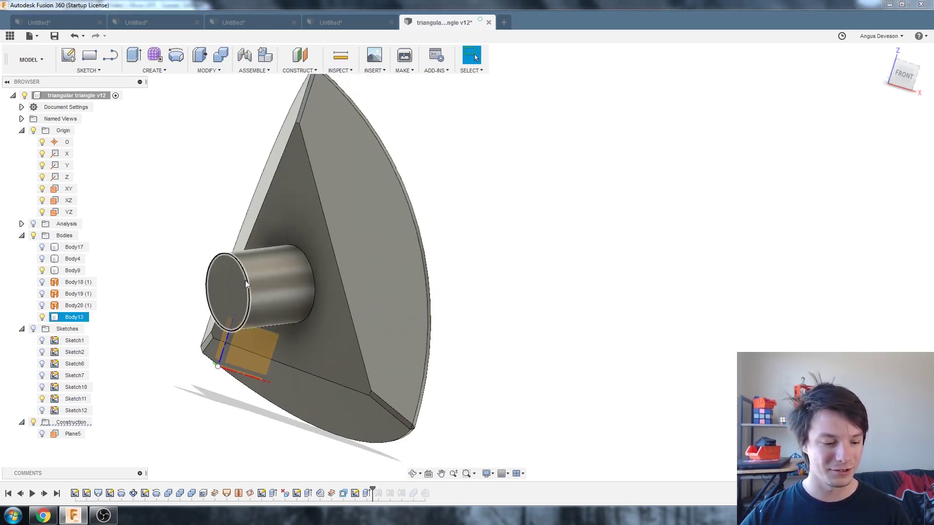
{"action": "middle_click_drag", "start_coordinate": [245, 281], "coordinate": [166, 461], "text": "shift"}
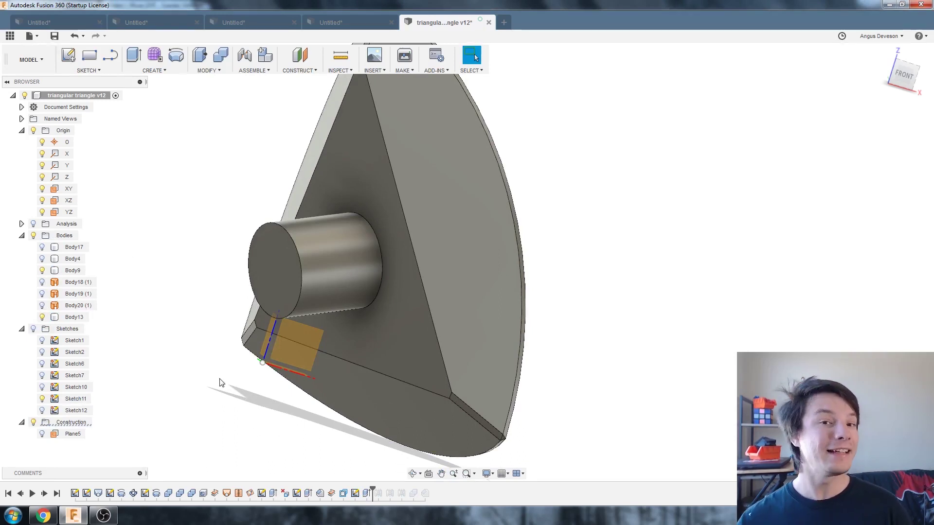
{"action": "middle_click_drag", "start_coordinate": [221, 383], "coordinate": [277, 227], "text": "shift"}
{"action": "left_click", "coordinate": [476, 57]}
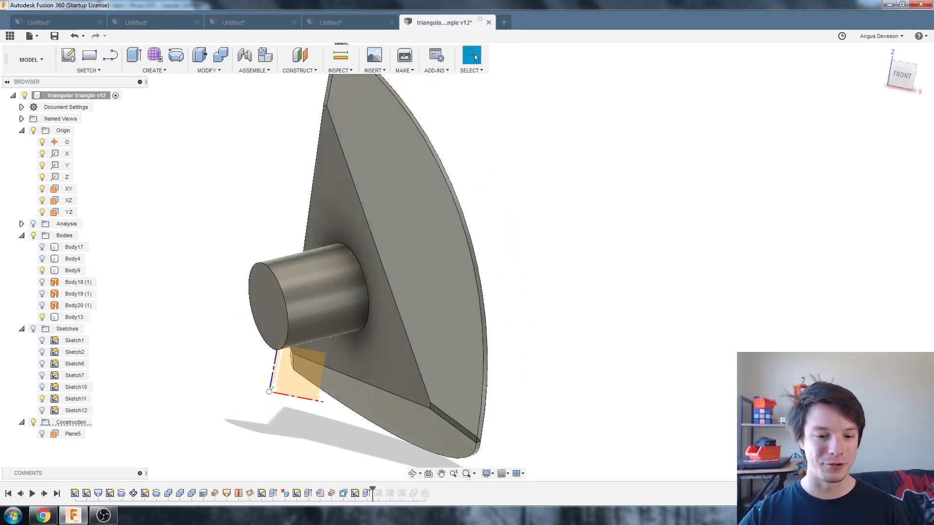
- Roll the timeline forward to include the first mirror of the side and cylinder, and open that mirror for editing
{"action": "left_click_drag", "start_coordinate": [372, 491], "coordinate": [384, 491]}
{"action": "right_click", "coordinate": [378, 494]}
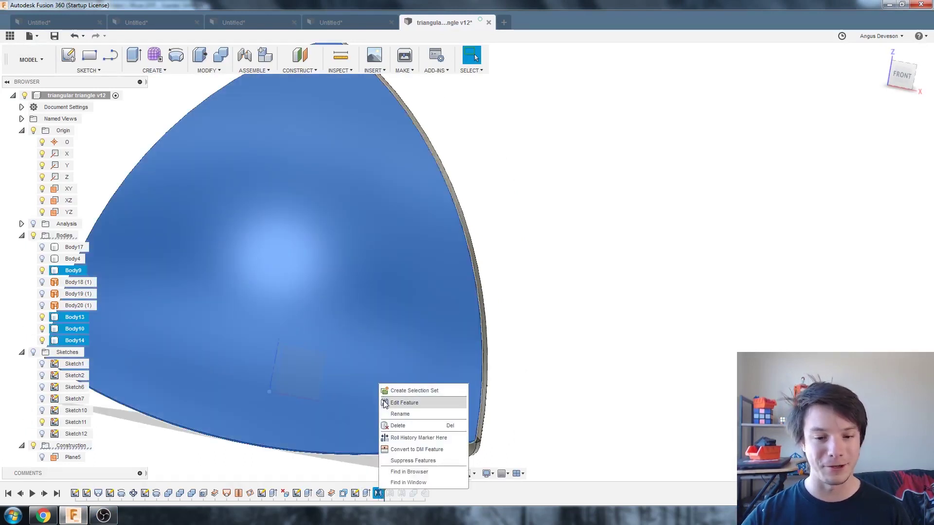
{"action": "left_click", "coordinate": [404, 402]}
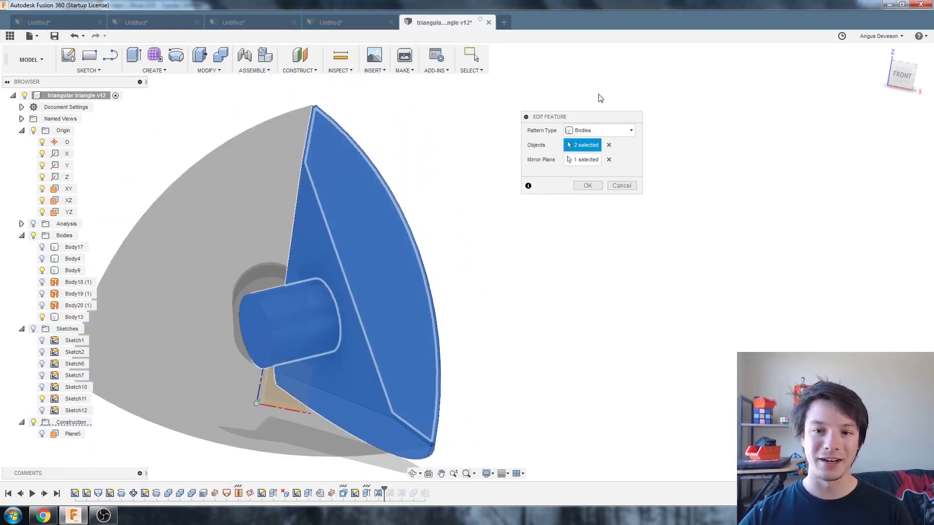
- Clear the body mirror's plane, reselect the angled reference surface beside the side piece as mirror plane, and accept the feature
{"action": "left_click", "coordinate": [609, 160]}
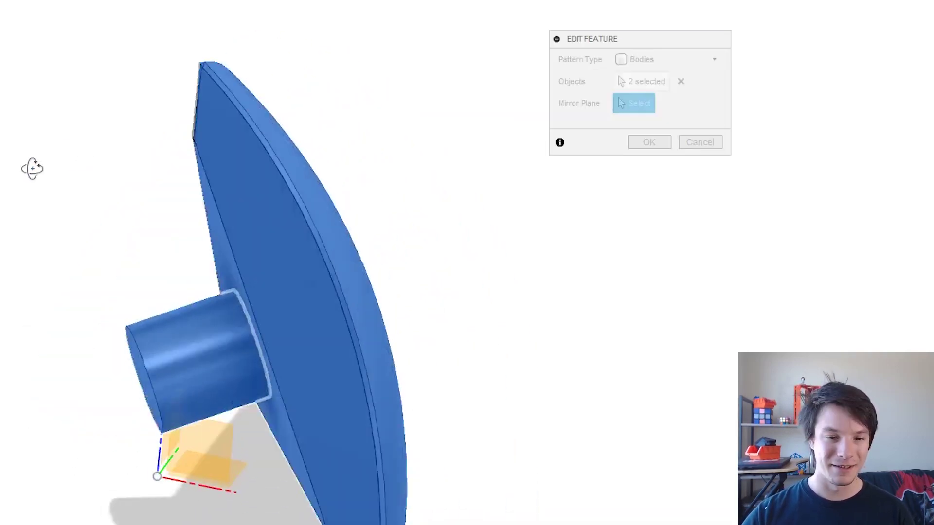
{"action": "middle_click_drag", "start_coordinate": [176, 202], "coordinate": [274, 140], "text": "shift"}
{"action": "middle_click_drag", "start_coordinate": [178, 76], "coordinate": [136, 101], "text": "shift"}
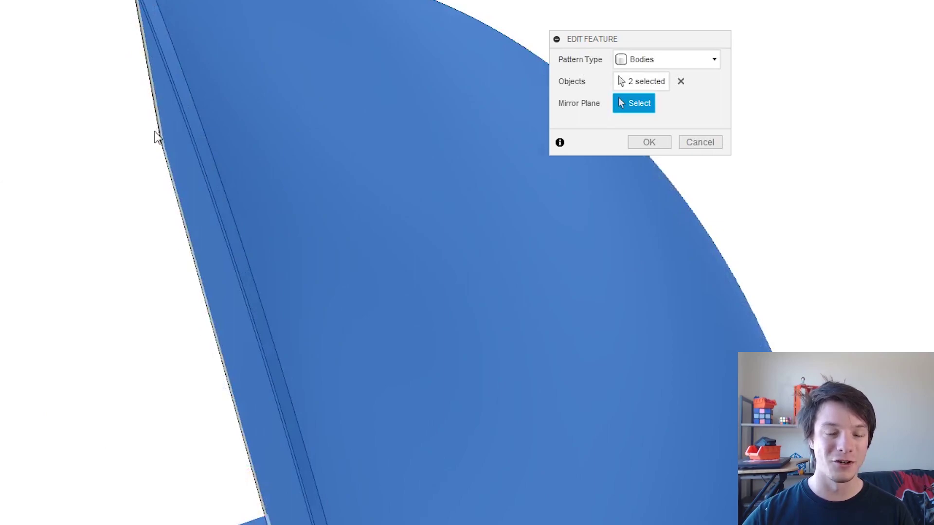
{"action": "middle_click_drag", "start_coordinate": [156, 136], "coordinate": [362, 246], "text": "shift"}
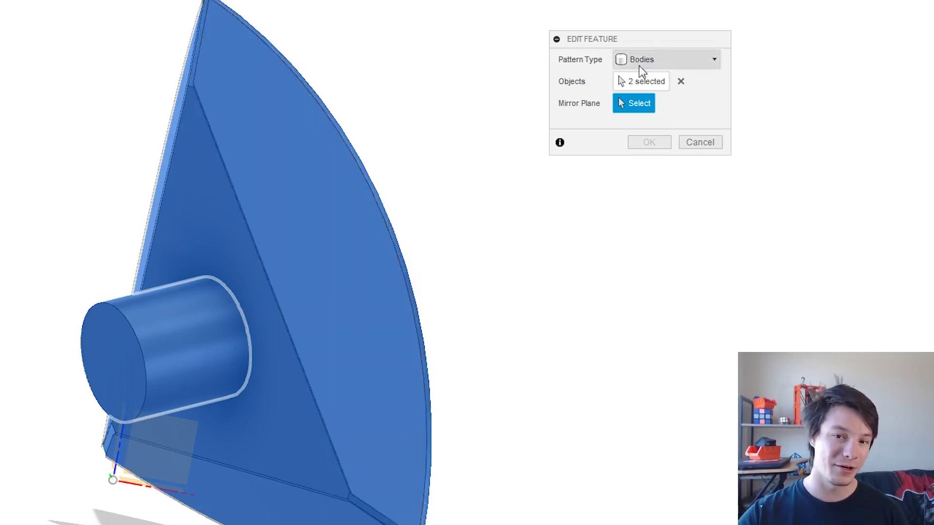
{"action": "left_click_drag", "start_coordinate": [621, 37], "coordinate": [519, 33]}
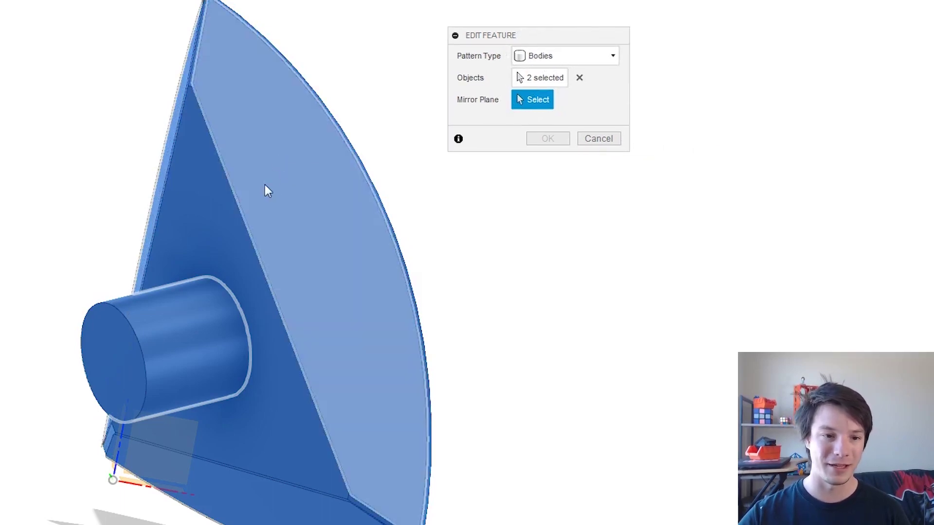
{"action": "middle_click_drag", "start_coordinate": [265, 189], "coordinate": [301, 214], "text": "shift"}
{"action": "left_click", "coordinate": [322, 217]}
{"action": "left_click", "coordinate": [548, 139]}
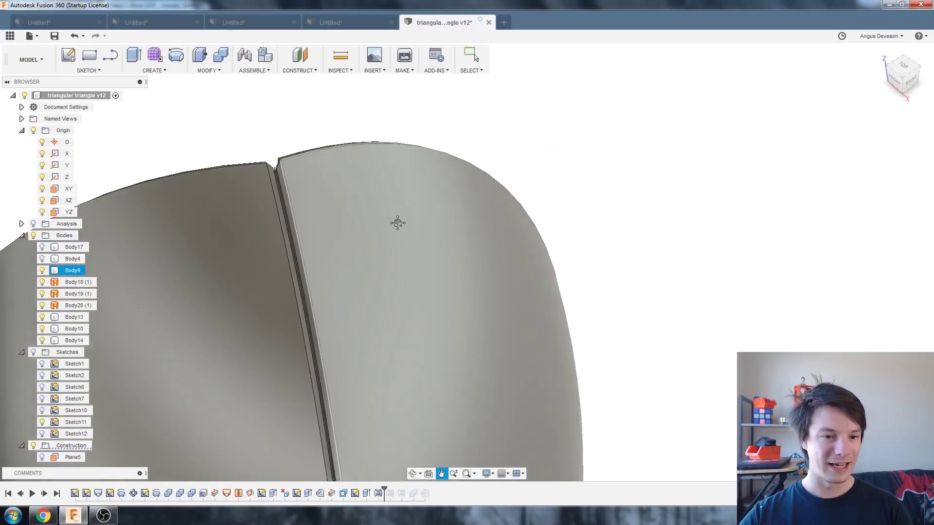
- Examine the gap between the original and mirrored sides, with the Body19 reference surface running through its middle
{"action": "scroll", "coordinate": [389, 194], "scroll_direction": "up", "scroll_amount": 5}
{"action": "middle_click_drag", "start_coordinate": [334, 144], "coordinate": [338, 214], "text": "shift"}
{"action": "key", "text": "Escape"}
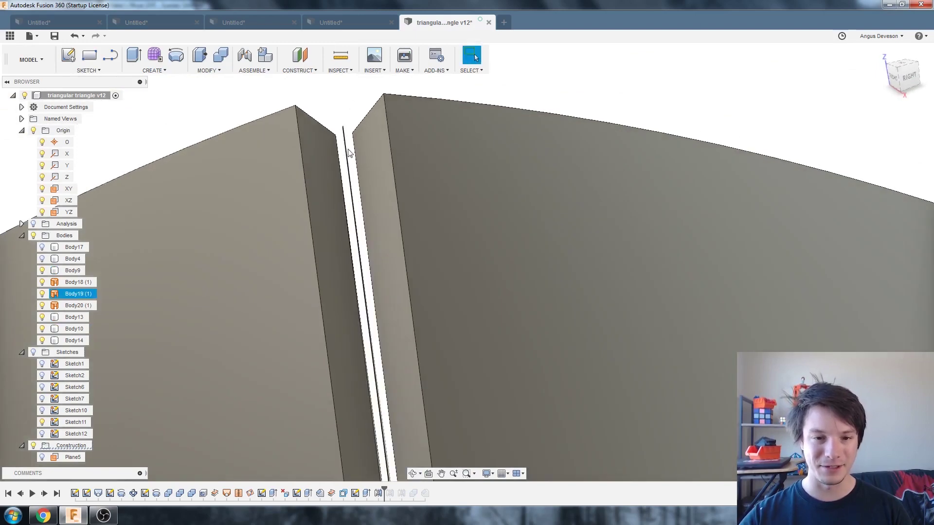
{"action": "middle_click_drag", "start_coordinate": [383, 165], "coordinate": [333, 279], "text": "shift"}
{"action": "left_click", "coordinate": [416, 209]}
- Roll the timeline forward to include the remaining mirrors, and view the complete rounded tetrahedron
{"action": "left_click_drag", "start_coordinate": [396, 492], "coordinate": [407, 493]}
{"action": "mouse_move", "coordinate": [605, 336]}
{"action": "middle_mouse_down", "text": "shift"}
{"action": "mouse_move", "coordinate": [547, 237]}
{"action": "mouse_move", "coordinate": [444, 192]}
{"action": "mouse_move", "coordinate": [433, 152]}
{"action": "middle_mouse_up", "text": "shift"}
{"action": "scroll", "coordinate": [433, 152], "scroll_direction": "down", "scroll_amount": 3}
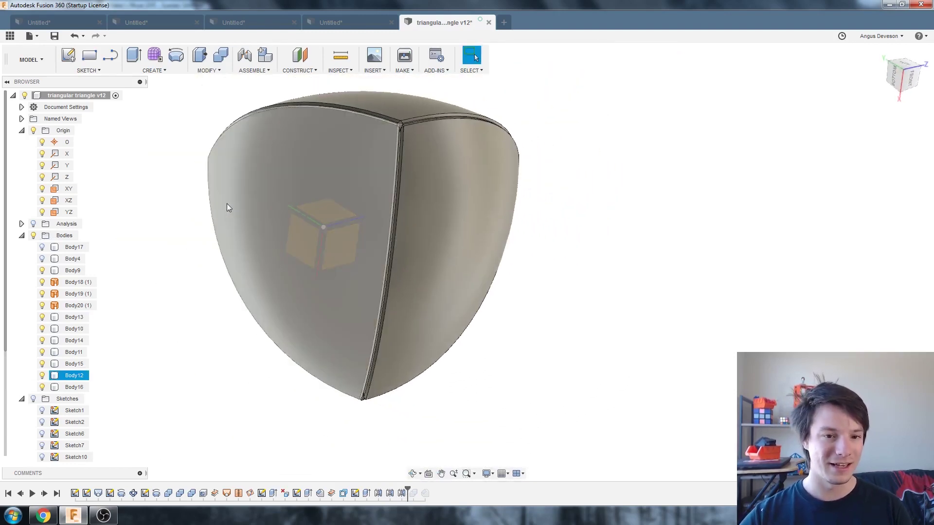
- Hide the three mirrored sides Body10, Body11 and Body12 to expose the inner cylinders
{"action": "left_click", "coordinate": [227, 206]}
{"action": "key", "text": "v"}
{"action": "left_click", "coordinate": [369, 204]}
{"action": "key", "text": "v"}
{"action": "left_click", "coordinate": [514, 203]}
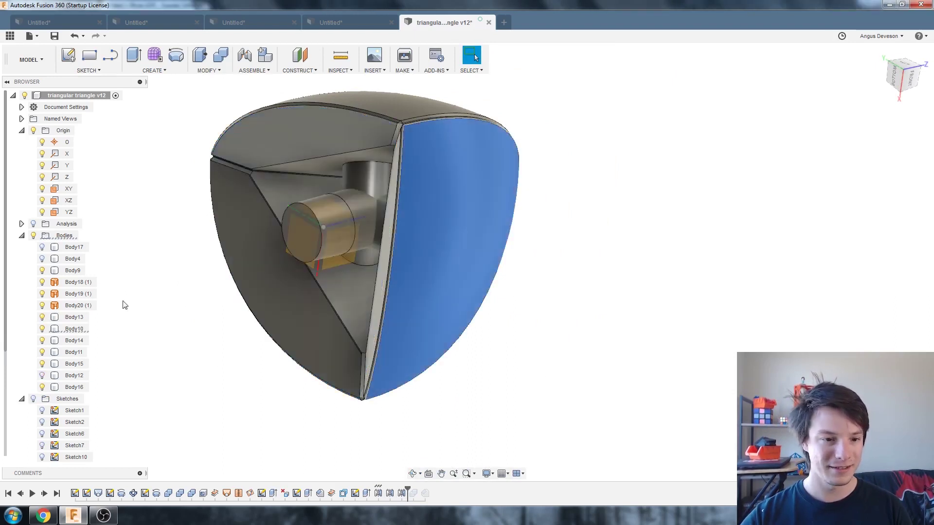
{"action": "key", "text": "v"}
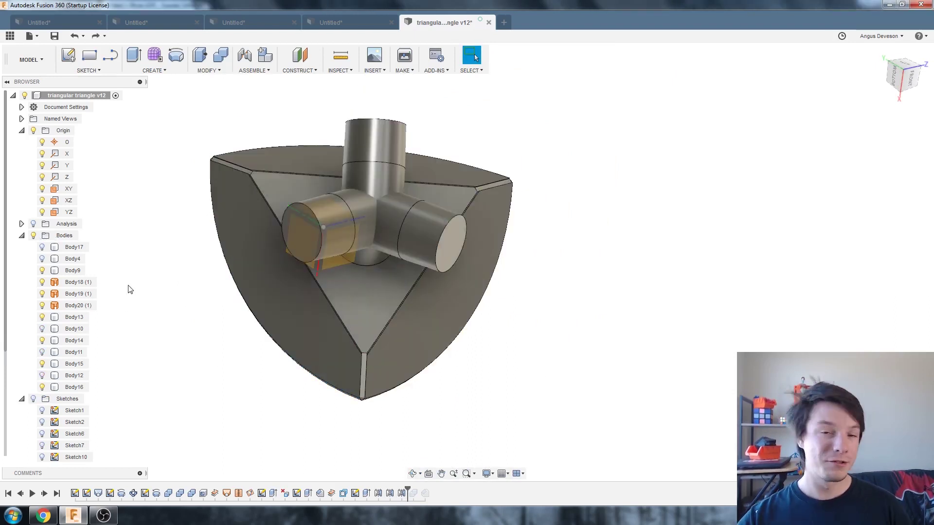
- Hide the remaining side Body9 and the reference surfaces Body18, Body19 and Body20, leaving only the cylinders
{"action": "left_click", "coordinate": [279, 188]}
{"action": "left_click", "coordinate": [42, 271]}
{"action": "left_click", "coordinate": [42, 282]}
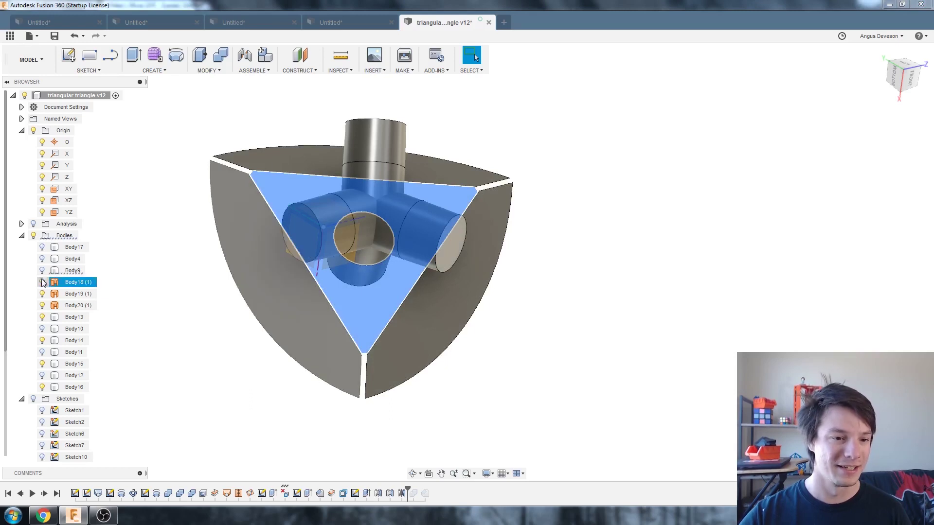
{"action": "left_click", "coordinate": [42, 294]}
{"action": "left_click", "coordinate": [41, 306]}
{"action": "left_click", "coordinate": [302, 302]}
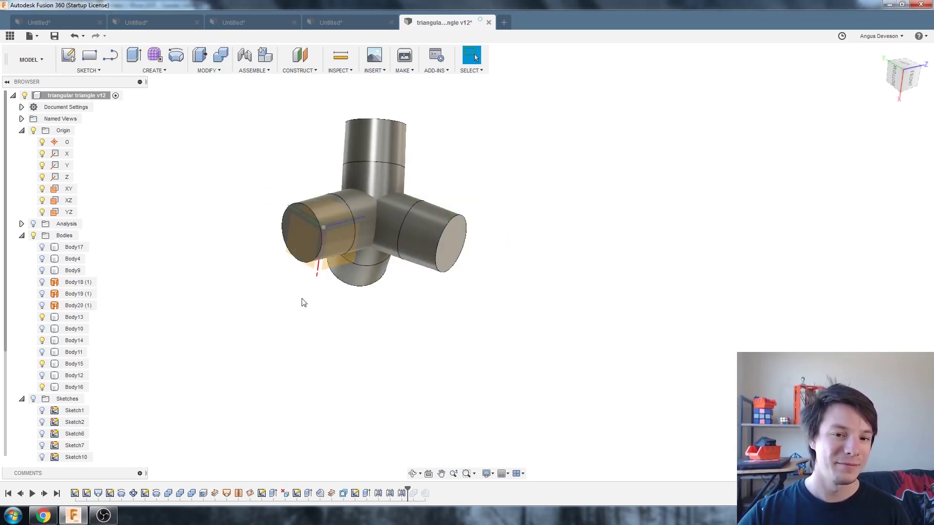
- Inspect how the four separate cylinder bodies overlap at the centre, picking out individual cylinders
{"action": "middle_click_drag", "start_coordinate": [379, 308], "coordinate": [326, 265], "text": "shift"}
{"action": "left_click", "coordinate": [326, 264]}
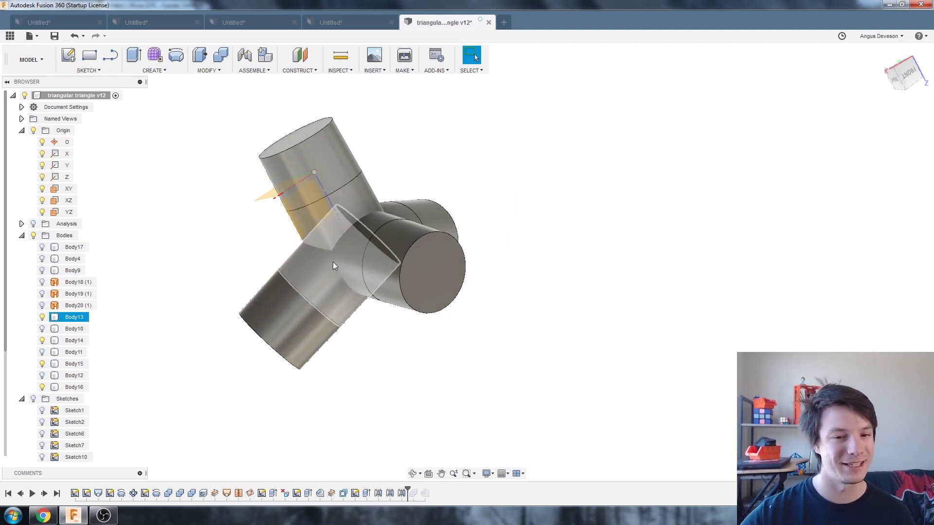
{"action": "left_click", "coordinate": [332, 265]}
{"action": "middle_click_drag", "start_coordinate": [332, 265], "coordinate": [378, 212], "text": "shift"}
{"action": "key", "text": "Escape"}
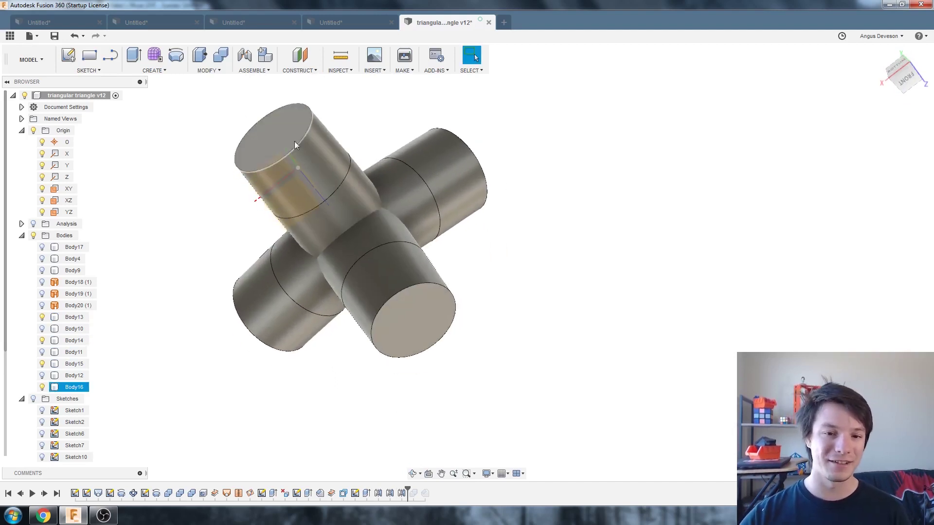
{"action": "left_click", "coordinate": [340, 218]}
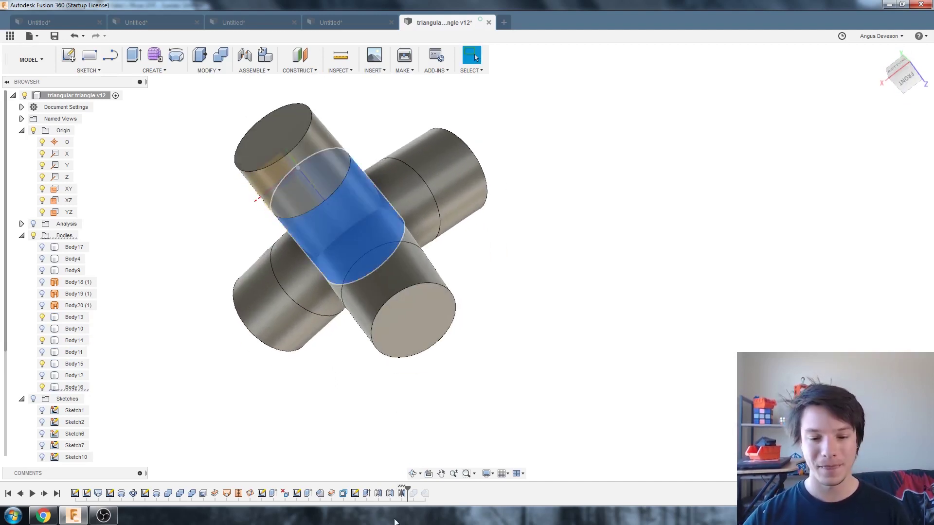
- Review the Combine feature that joins one target cylinder with three tool cylinders, accept it, and view the joined core
{"action": "left_click", "coordinate": [403, 493]}
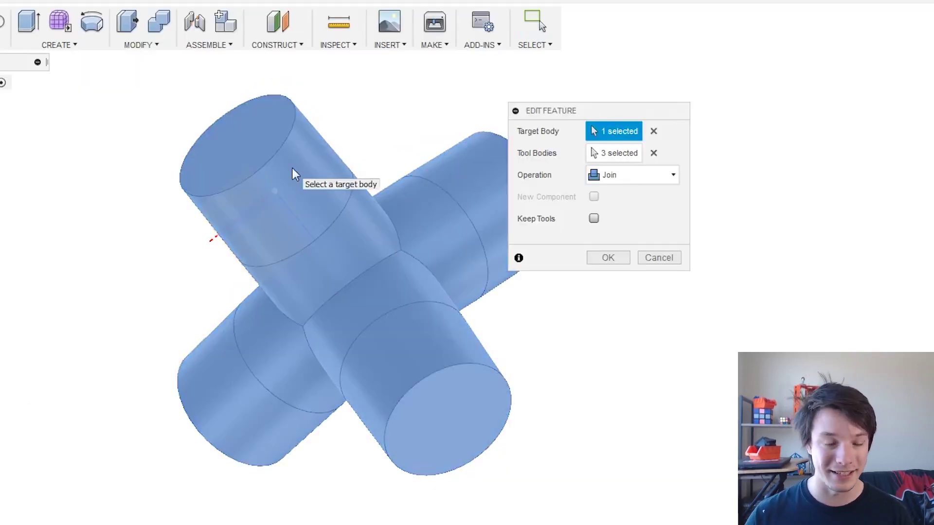
{"action": "left_click", "coordinate": [600, 258]}
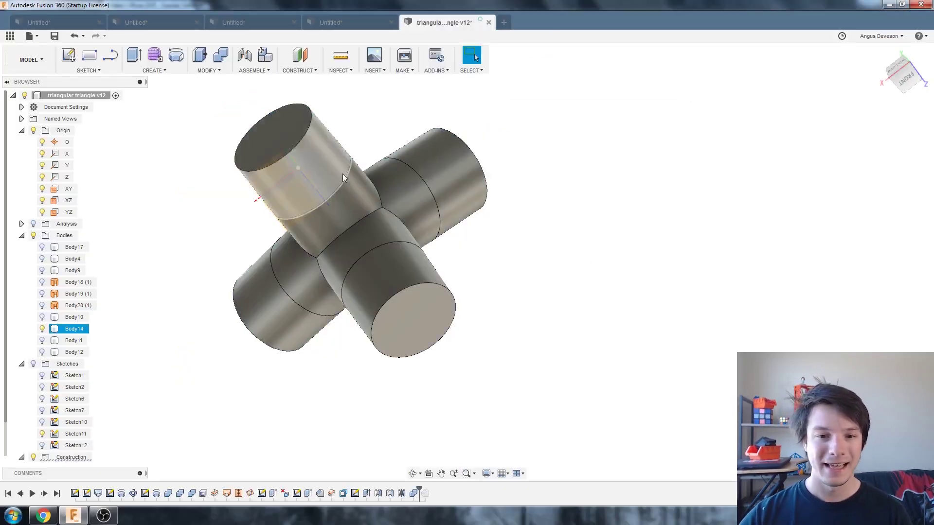
{"action": "middle_click_drag", "start_coordinate": [343, 173], "coordinate": [365, 173], "text": "shift"}
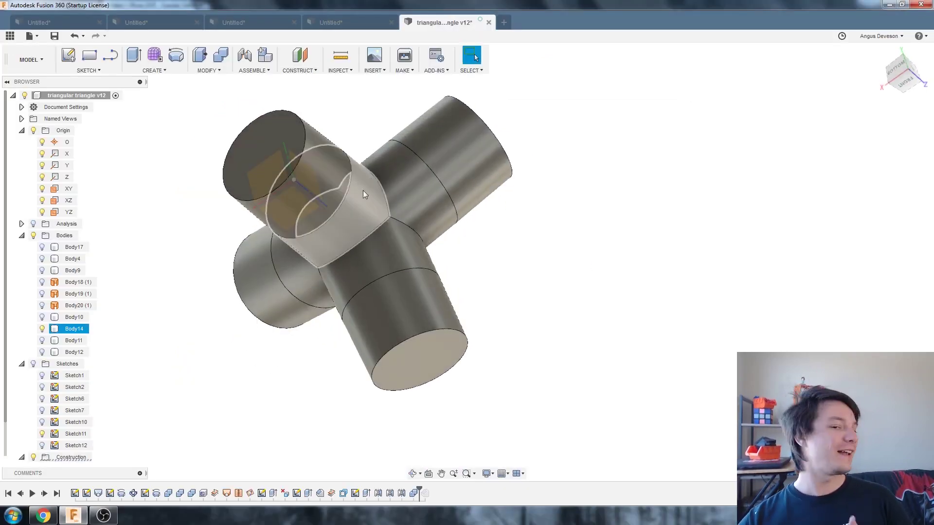
- Roll the timeline forward to include the joined core's chamfer, and open that chamfer for editing
{"action": "left_click", "coordinate": [425, 494]}
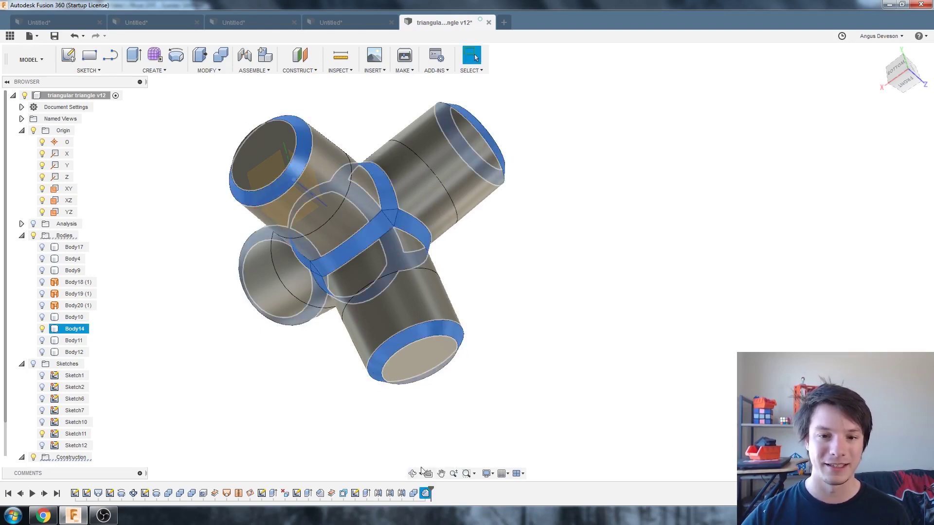
{"action": "middle_click_drag", "start_coordinate": [422, 360], "coordinate": [435, 306], "text": "shift"}
{"action": "left_click", "coordinate": [544, 221]}
{"action": "middle_click_drag", "start_coordinate": [409, 209], "coordinate": [388, 207], "text": "shift"}
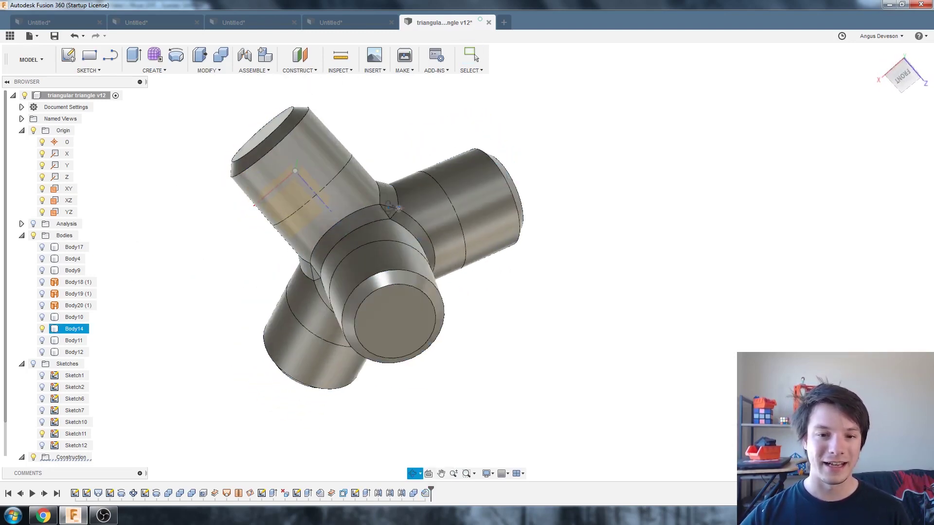
{"action": "right_click", "coordinate": [425, 494]}
{"action": "left_click", "coordinate": [431, 408]}
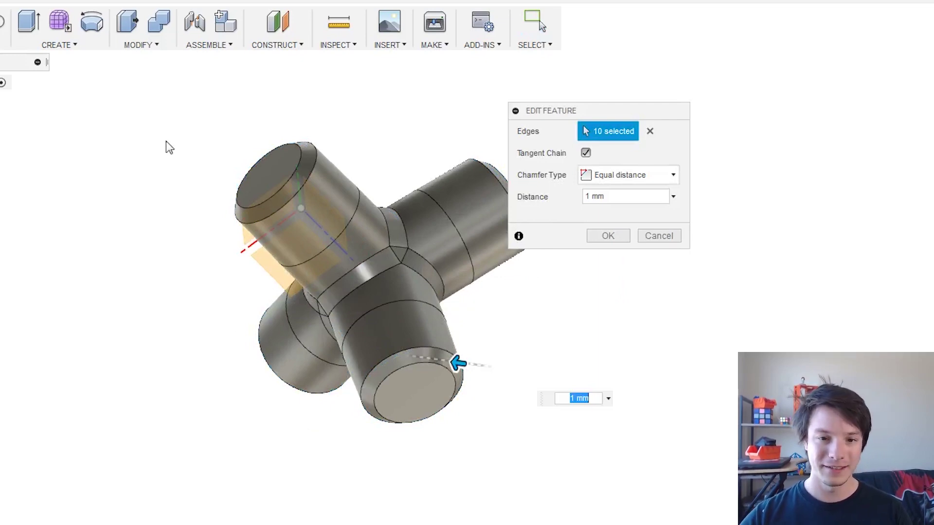
- Clear the chamfer's edge selection and window-select all of the core's edges again for the 1 mm equal-distance chamfer
{"action": "left_click_drag", "start_coordinate": [195, 114], "coordinate": [548, 521]}
{"action": "middle_click_drag", "start_coordinate": [299, 309], "coordinate": [476, 294], "text": "shift"}
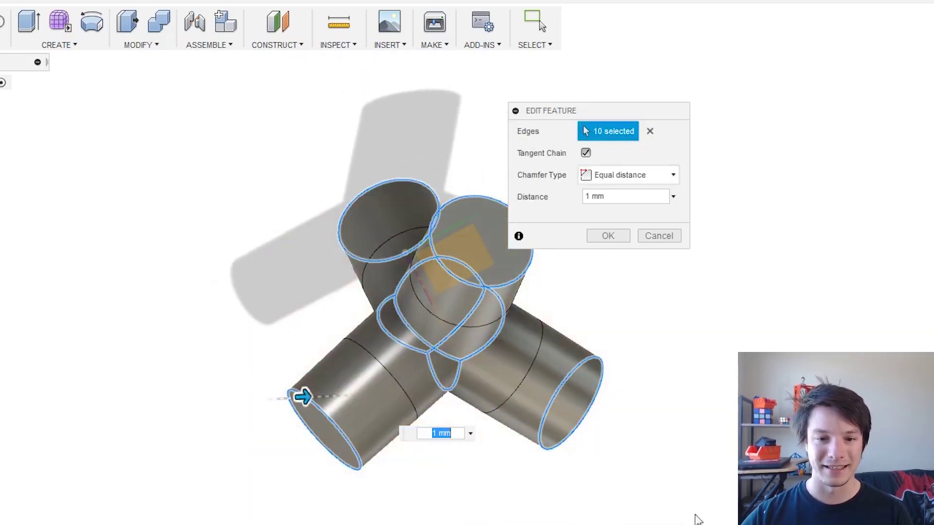
{"action": "middle_click_drag", "start_coordinate": [698, 517], "coordinate": [659, 98], "text": "shift"}
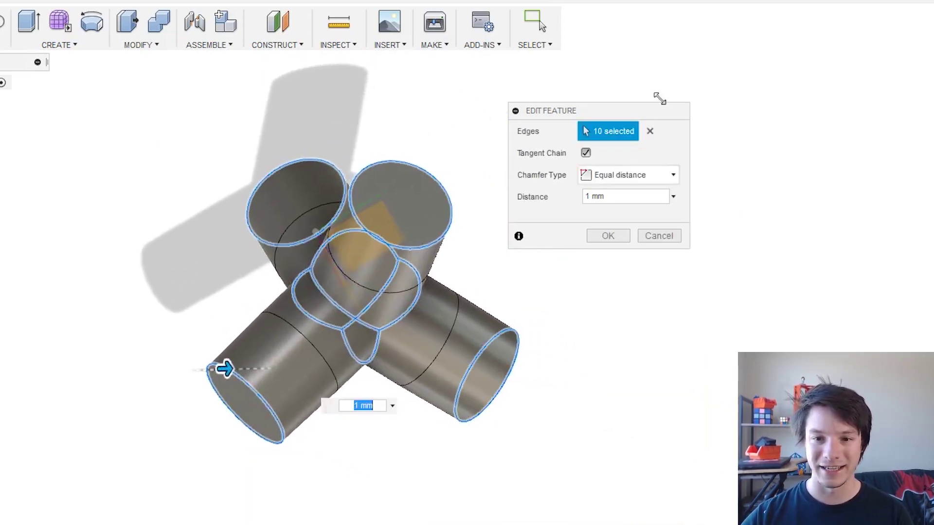
{"action": "left_click", "coordinate": [650, 131]}
{"action": "left_click_drag", "start_coordinate": [149, 119], "coordinate": [617, 520]}
{"action": "middle_click_drag", "start_coordinate": [670, 454], "coordinate": [89, 121], "text": "shift"}
{"action": "left_click_drag", "start_coordinate": [85, 116], "coordinate": [632, 489]}
{"action": "middle_click_drag", "start_coordinate": [633, 489], "coordinate": [321, 349], "text": "shift"}
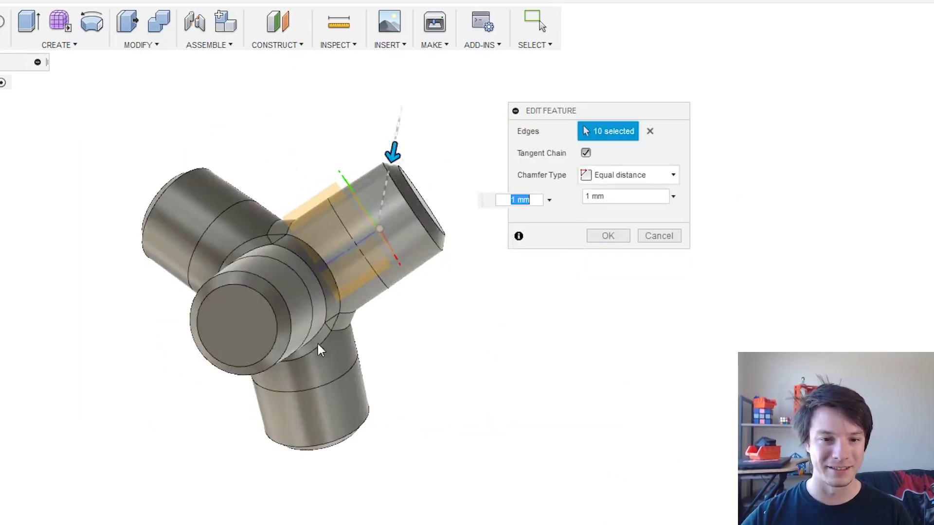
- Examine the chamfered arm ends and central junctions of the core up close, and accept the chamfer
{"action": "middle_click_drag", "start_coordinate": [277, 318], "coordinate": [373, 107]}
{"action": "scroll", "coordinate": [325, 331], "scroll_direction": "up", "scroll_amount": 3}
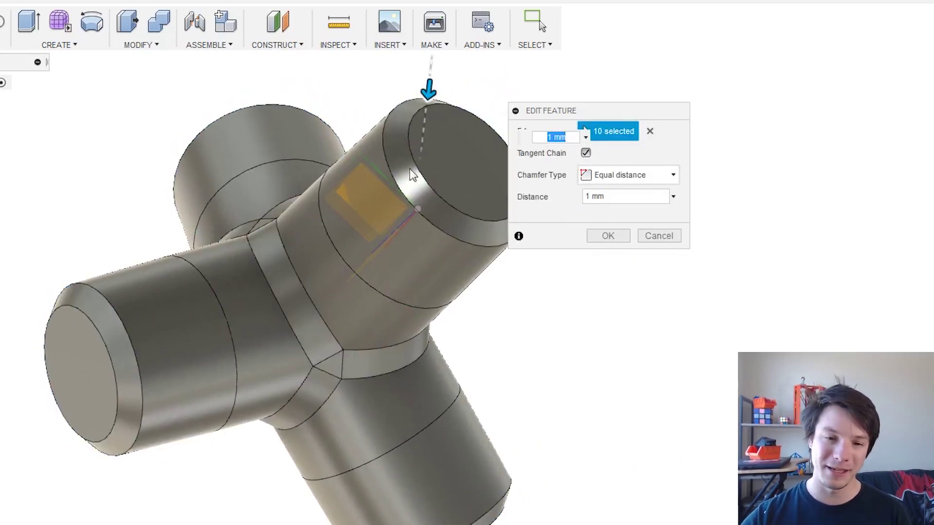
{"action": "middle_click_drag", "start_coordinate": [264, 278], "coordinate": [283, 271], "text": "shift"}
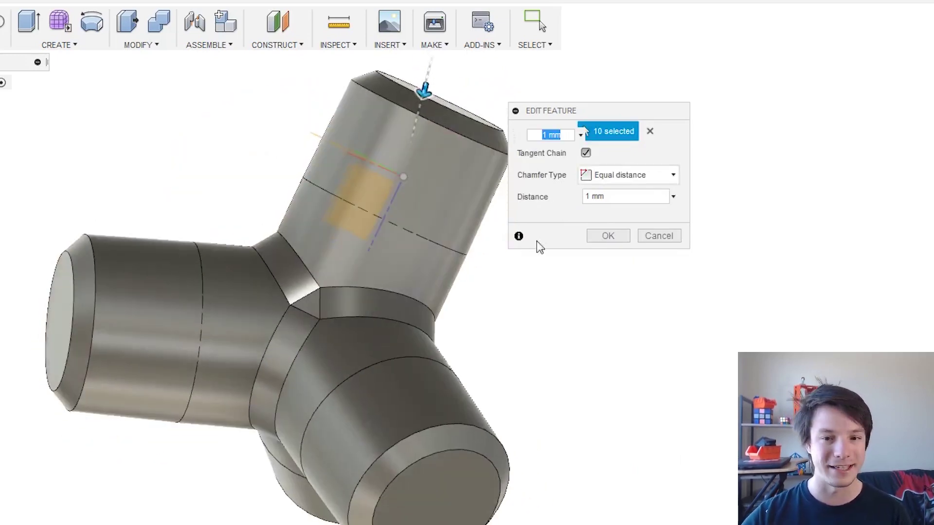
{"action": "left_click", "coordinate": [606, 236]}
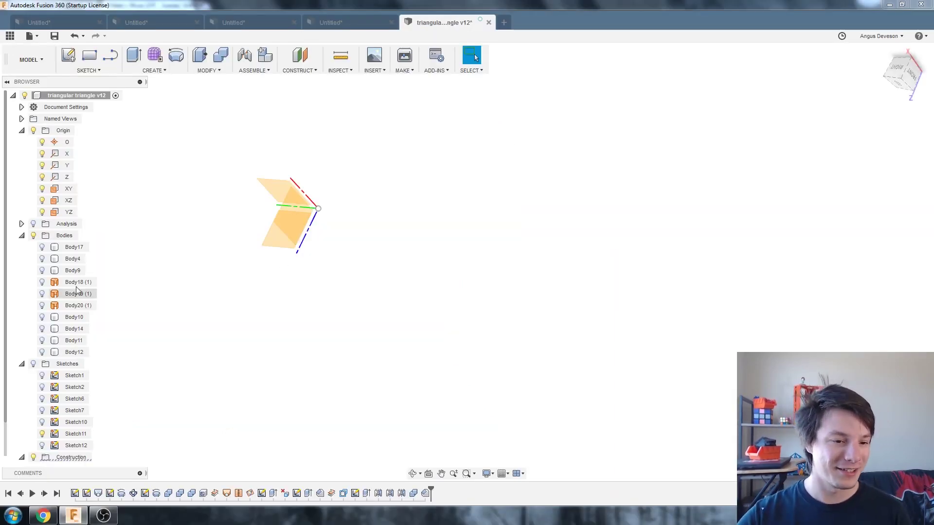
- Turn on the visibility of the core Body14 and the sides Body9, Body10, Body11 and Body12
{"action": "left_click", "coordinate": [42, 352]}
{"action": "left_click", "coordinate": [42, 340]}
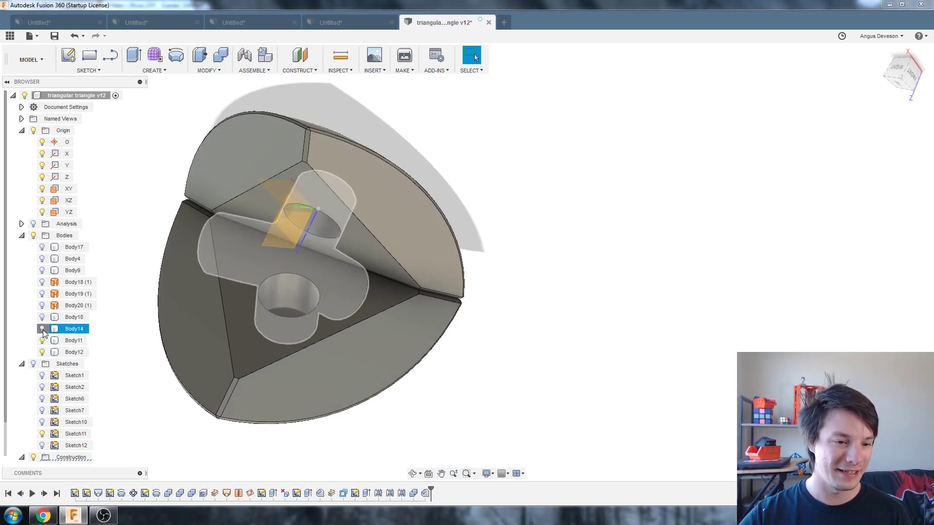
{"action": "left_click", "coordinate": [42, 329]}
{"action": "left_click", "coordinate": [41, 317]}
{"action": "left_click", "coordinate": [42, 271]}
- Examine how the chamfered core seats in the other sides through the opening left by the hidden side Body9
{"action": "middle_click_drag", "start_coordinate": [153, 276], "coordinate": [228, 266], "text": "shift"}
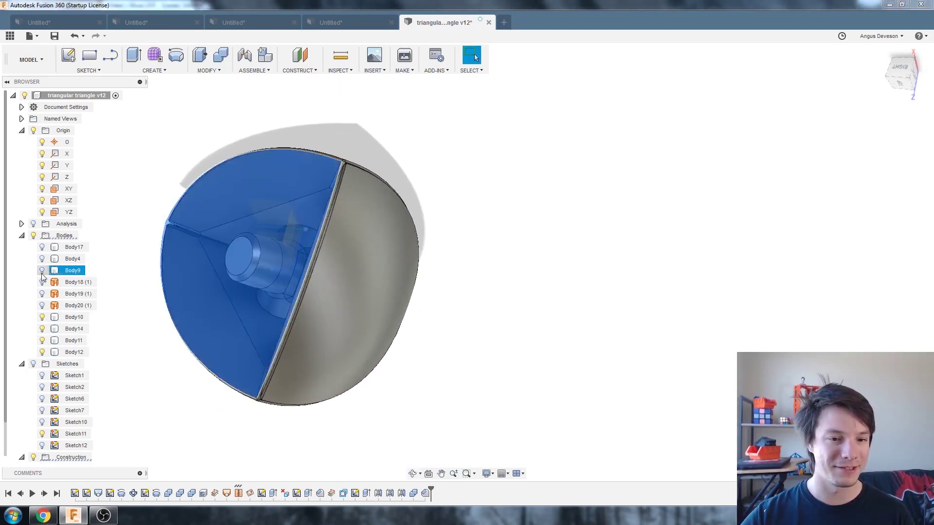
{"action": "middle_click_drag", "start_coordinate": [370, 272], "coordinate": [287, 261], "text": "shift"}
{"action": "left_click", "coordinate": [285, 261]}
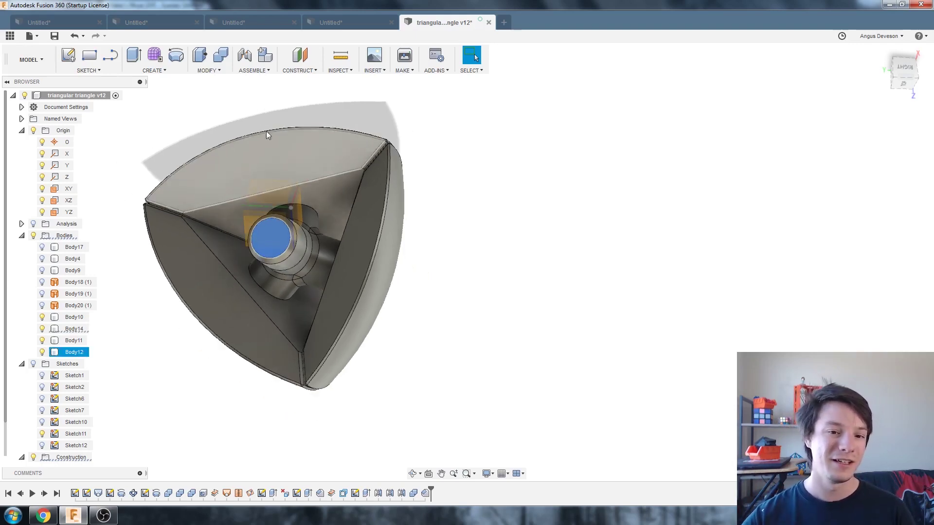
{"action": "middle_click_drag", "start_coordinate": [287, 178], "coordinate": [258, 276]}
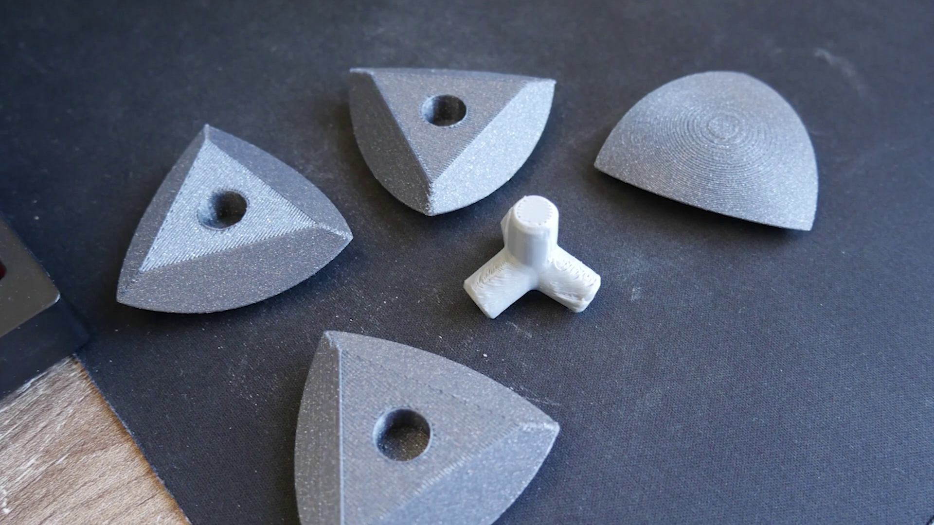